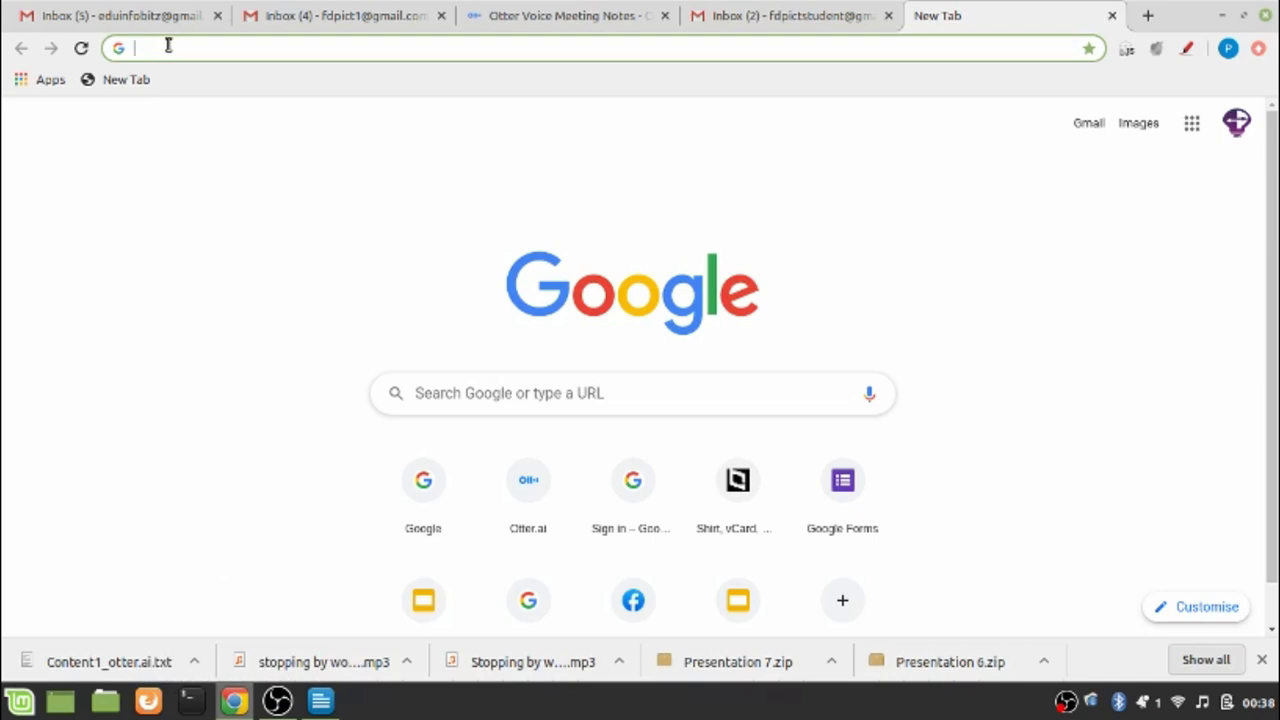
# Load the otter.ai website in the browser
pyautogui.write('otte')
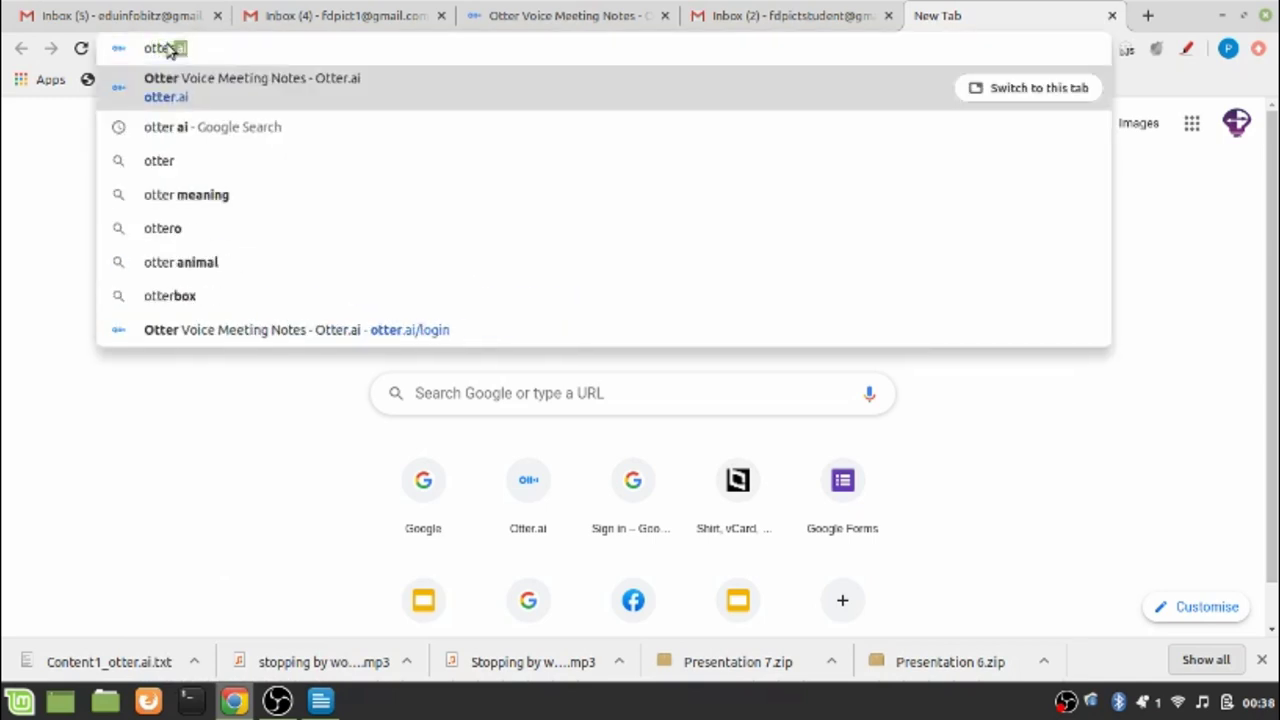
pyautogui.write('r.ai')
pyautogui.press('Return')
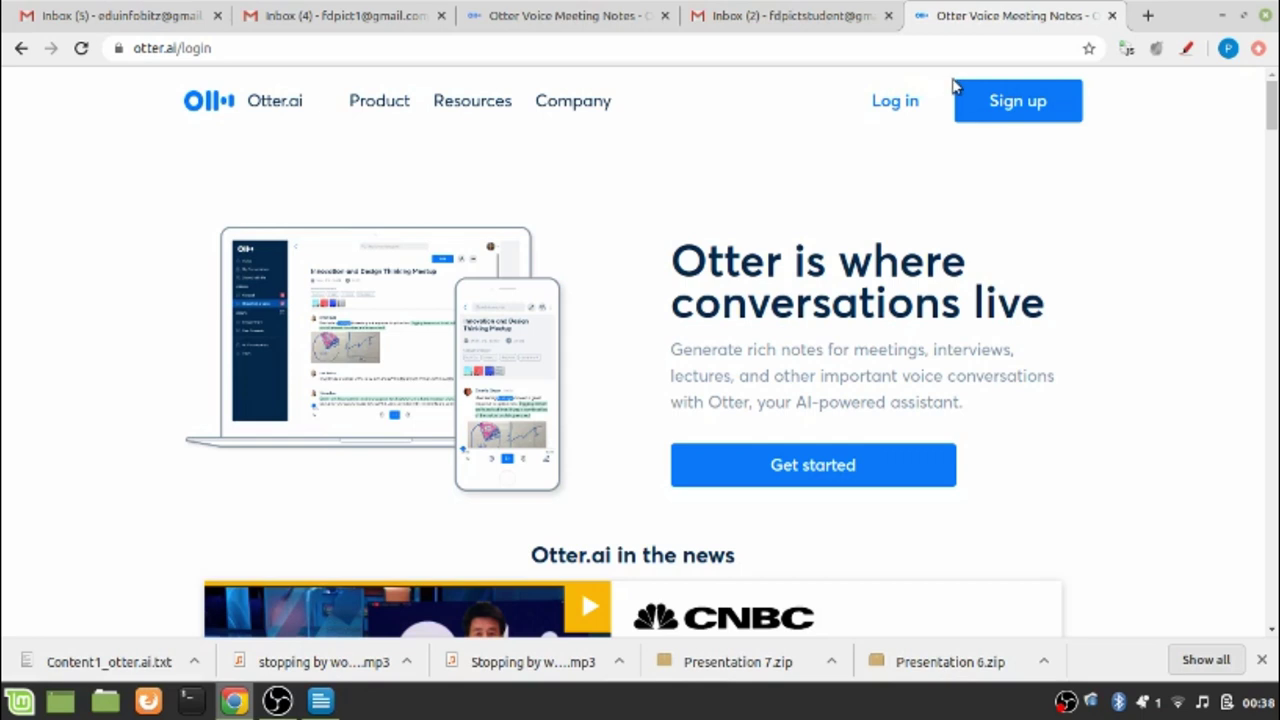
# Sign up for an Otter.ai account with Google and skip the welcome setup to reach the app
pyautogui.click(1034, 118)
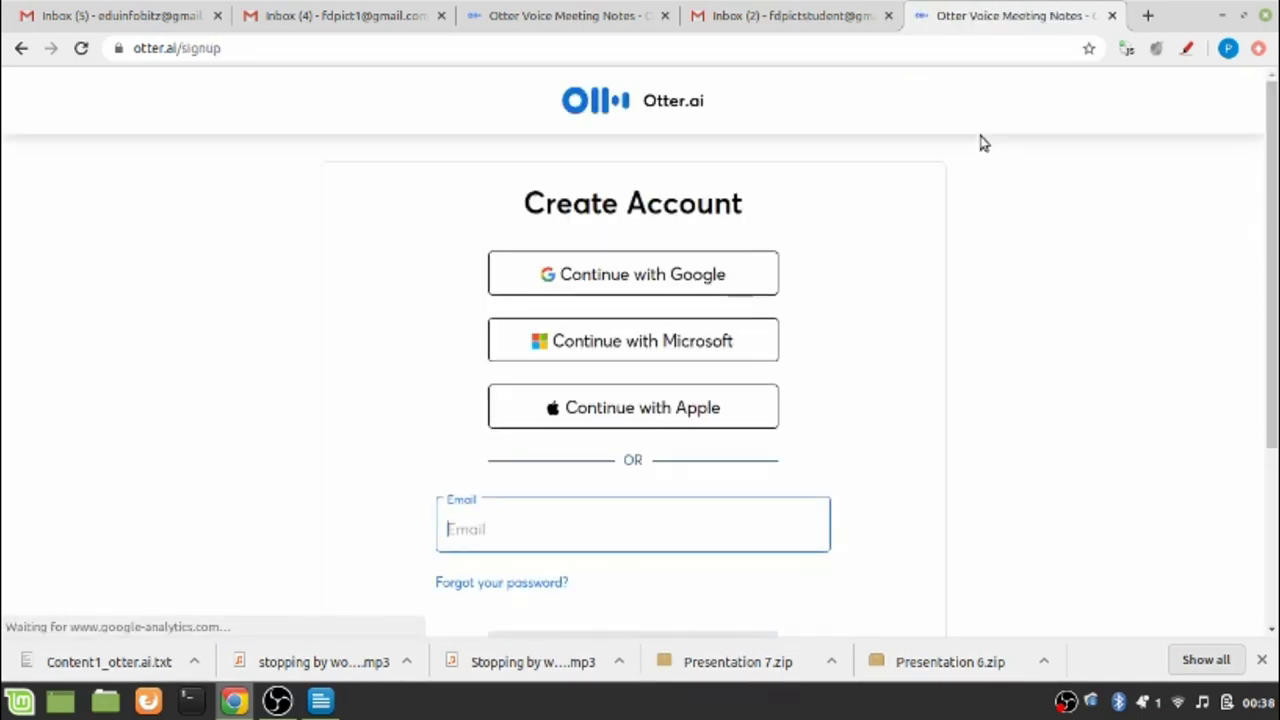
pyautogui.moveTo(1273, 190); pyautogui.dragTo(1270, 190)
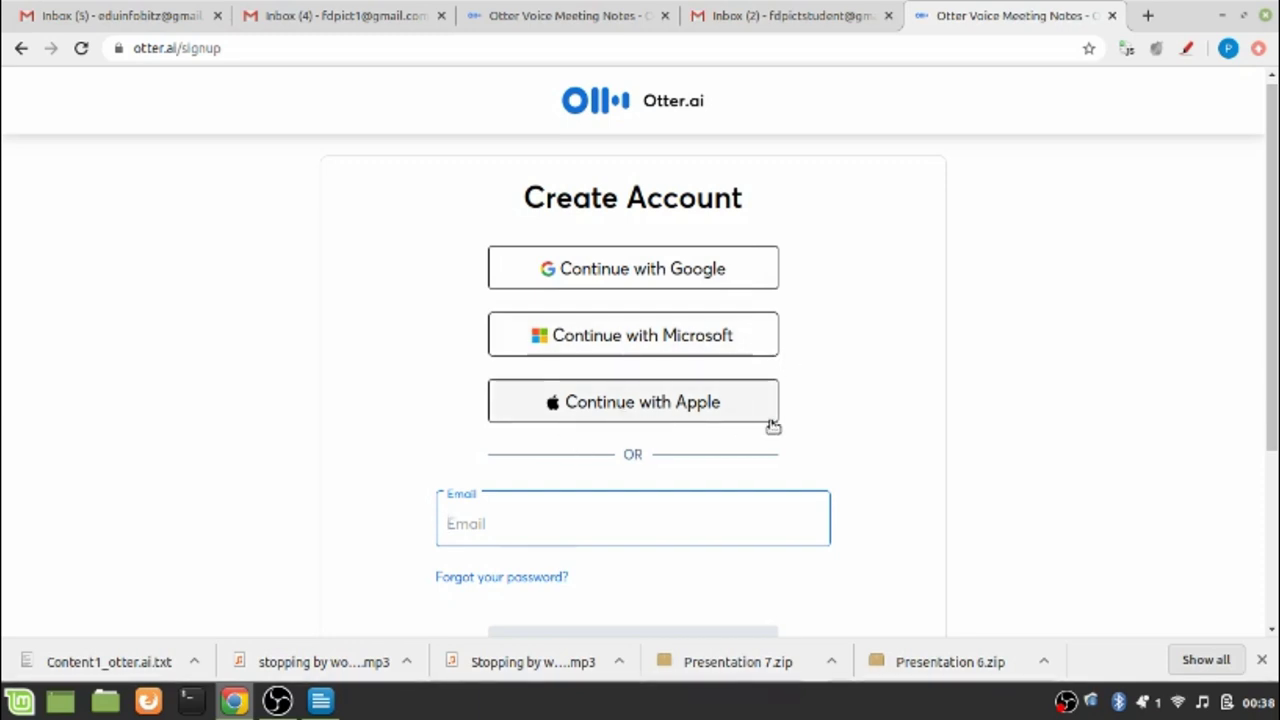
pyautogui.moveTo(1274, 432); pyautogui.dragTo(1275, 512)
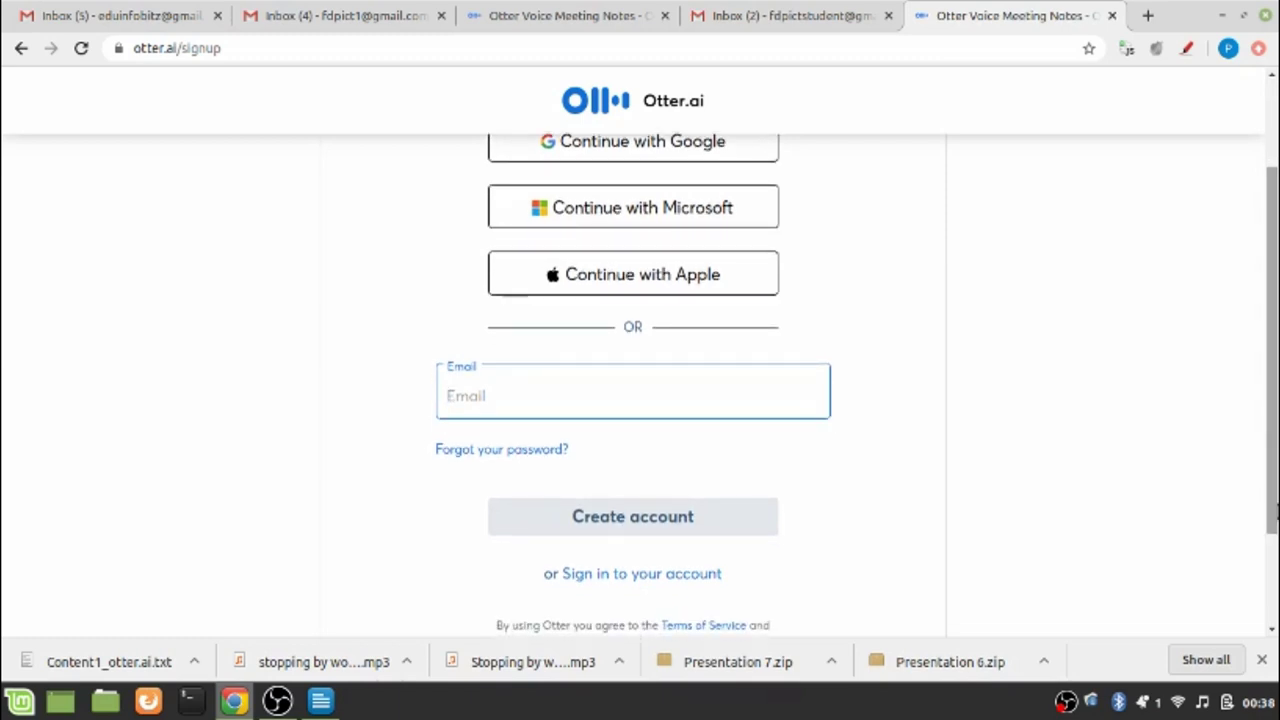
pyautogui.moveTo(1275, 512); pyautogui.dragTo(1276, 310)
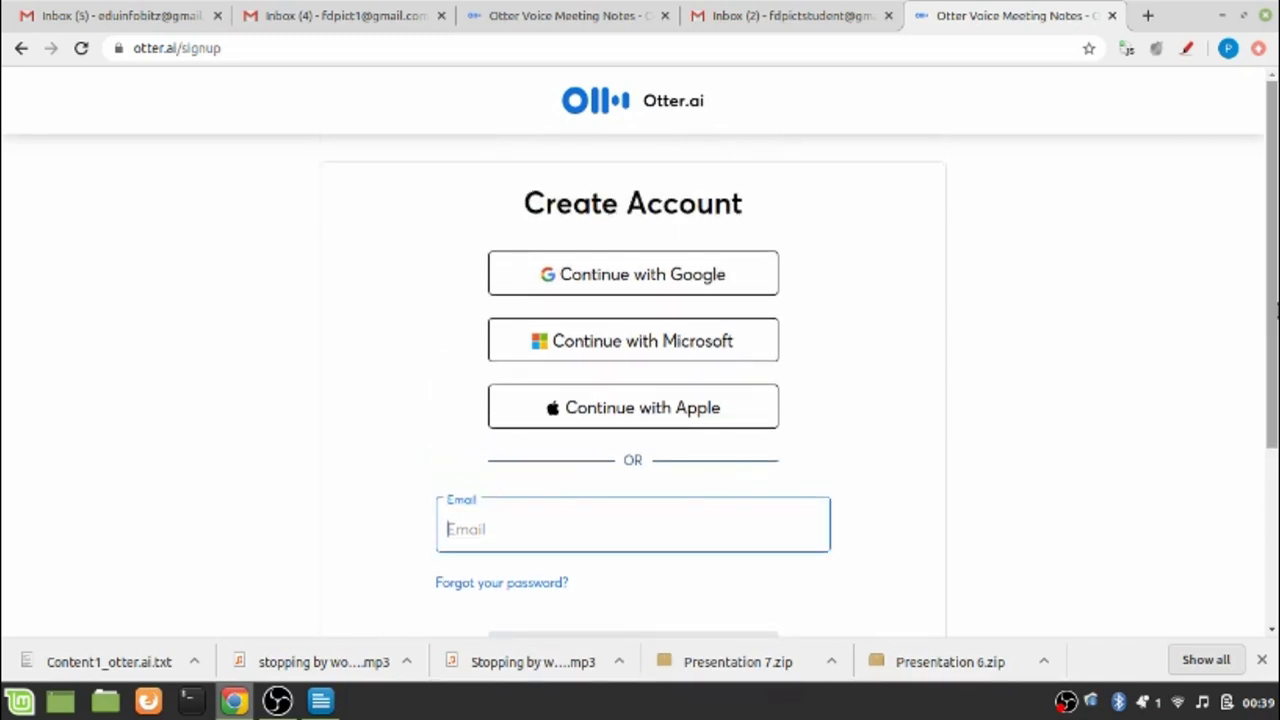
pyautogui.click(685, 288)
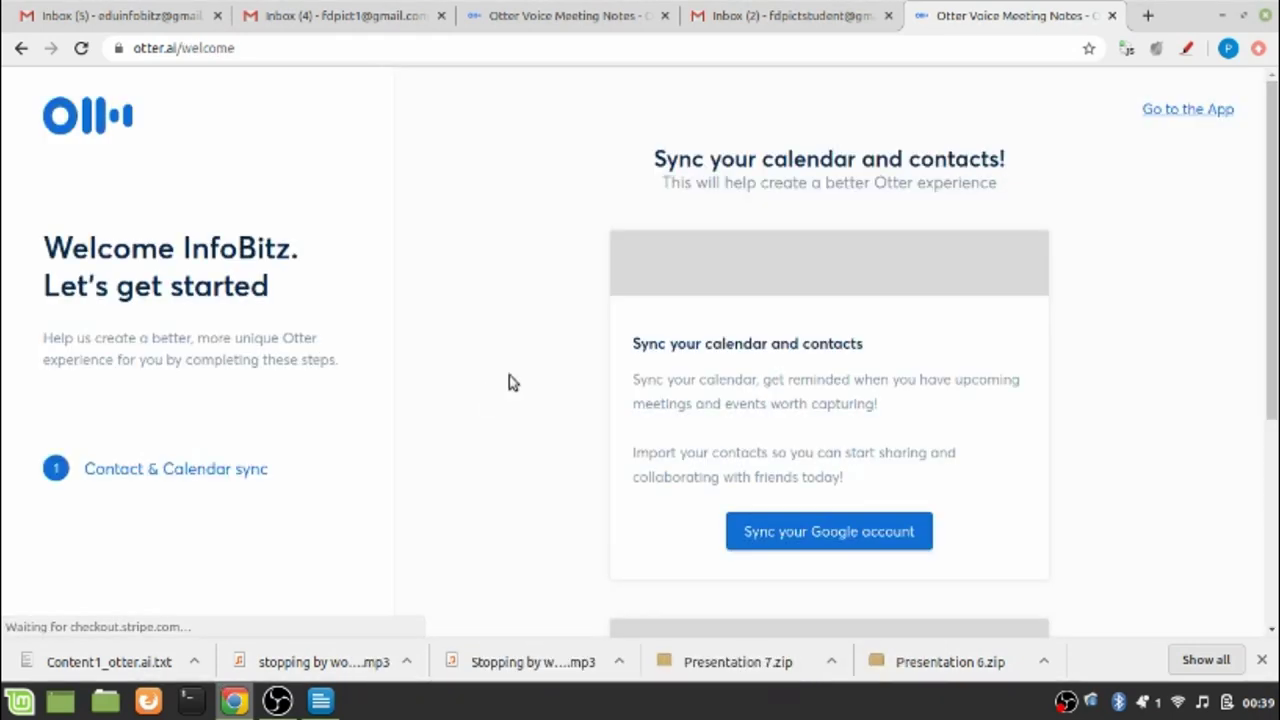
pyautogui.click(1168, 112)
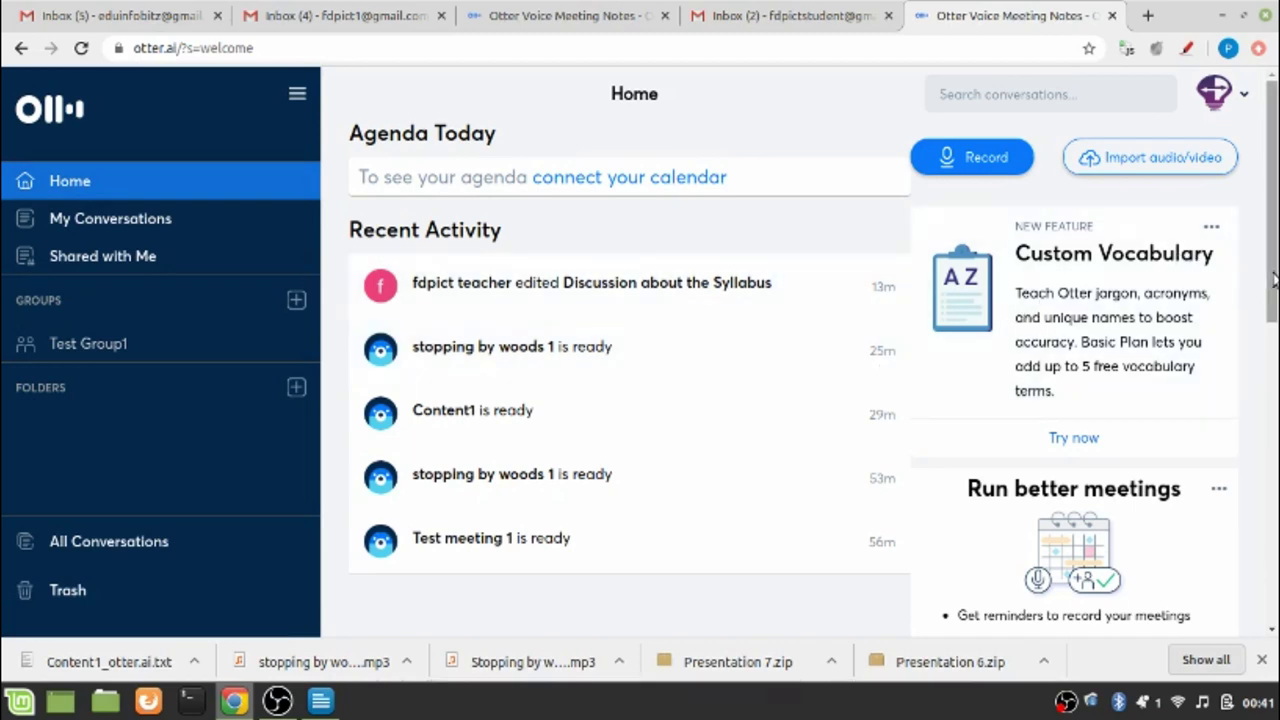
# Scroll through Recent Activity, reviewing stopping by woods 1, Content1 and Test meeting 1
pyautogui.moveTo(1275, 282); pyautogui.dragTo(1270, 220)
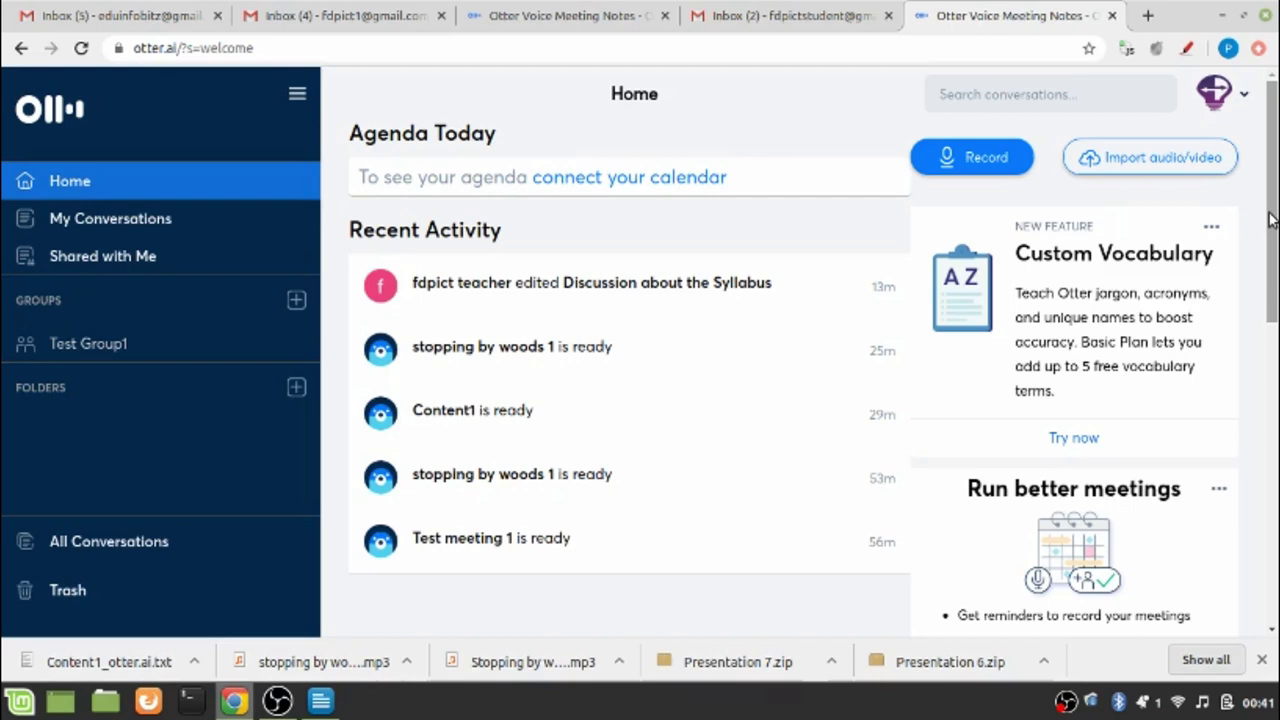
# Start a new live recording from Home, which begins under the default title 'Note'
pyautogui.moveTo(1270, 220); pyautogui.dragTo(1274, 318)
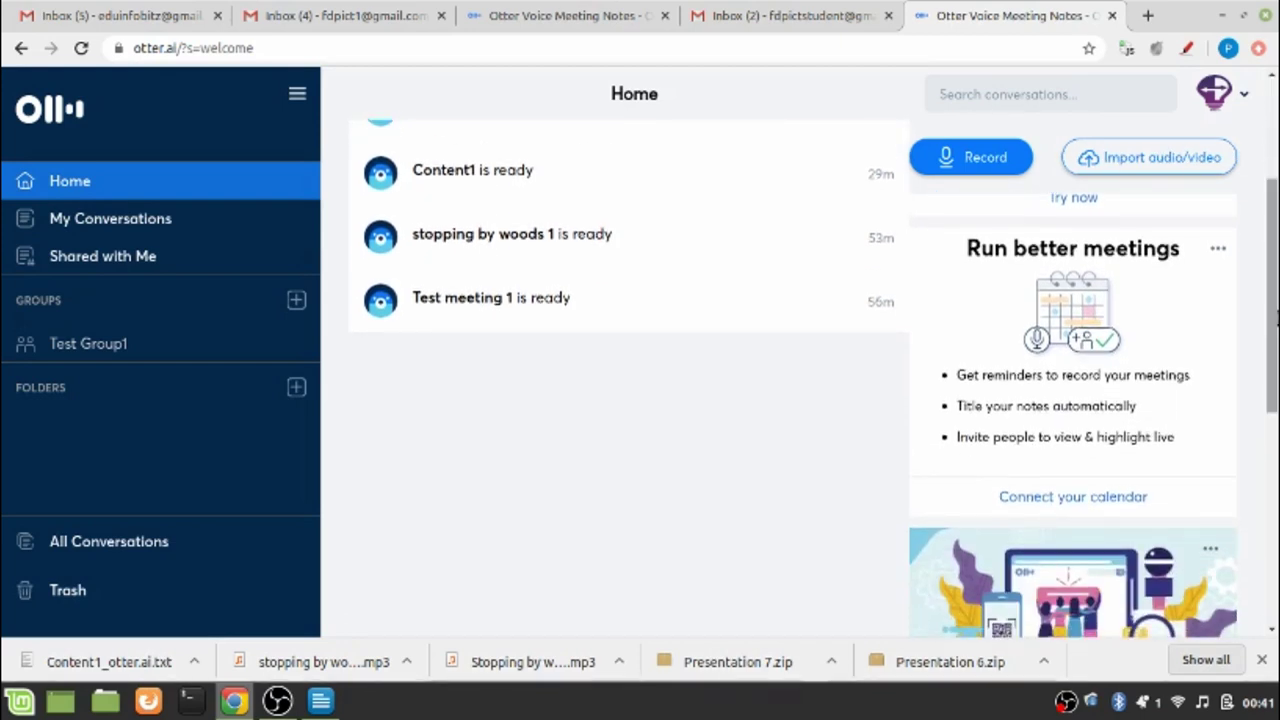
pyautogui.scroll(3, 1274, 318)
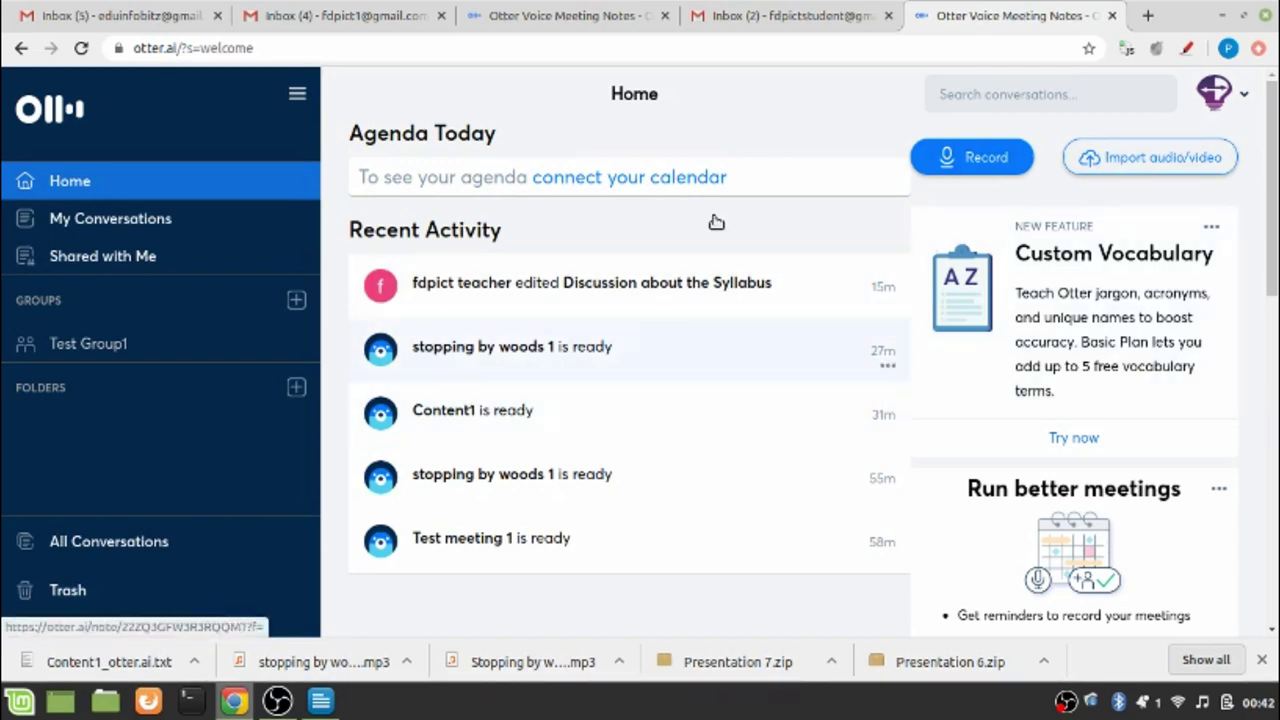
pyautogui.click(968, 170)
# Select the running recording's 'Note' title field and clear its text
pyautogui.click(968, 160)
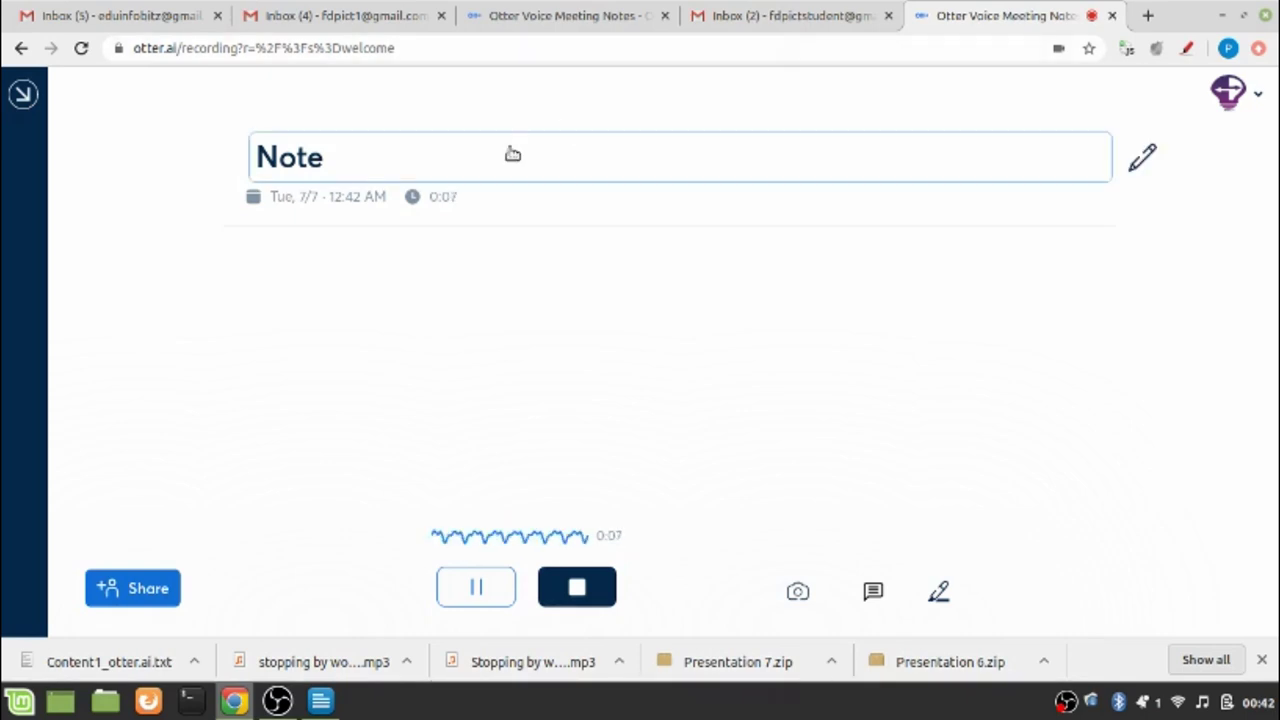
pyautogui.click(347, 163)
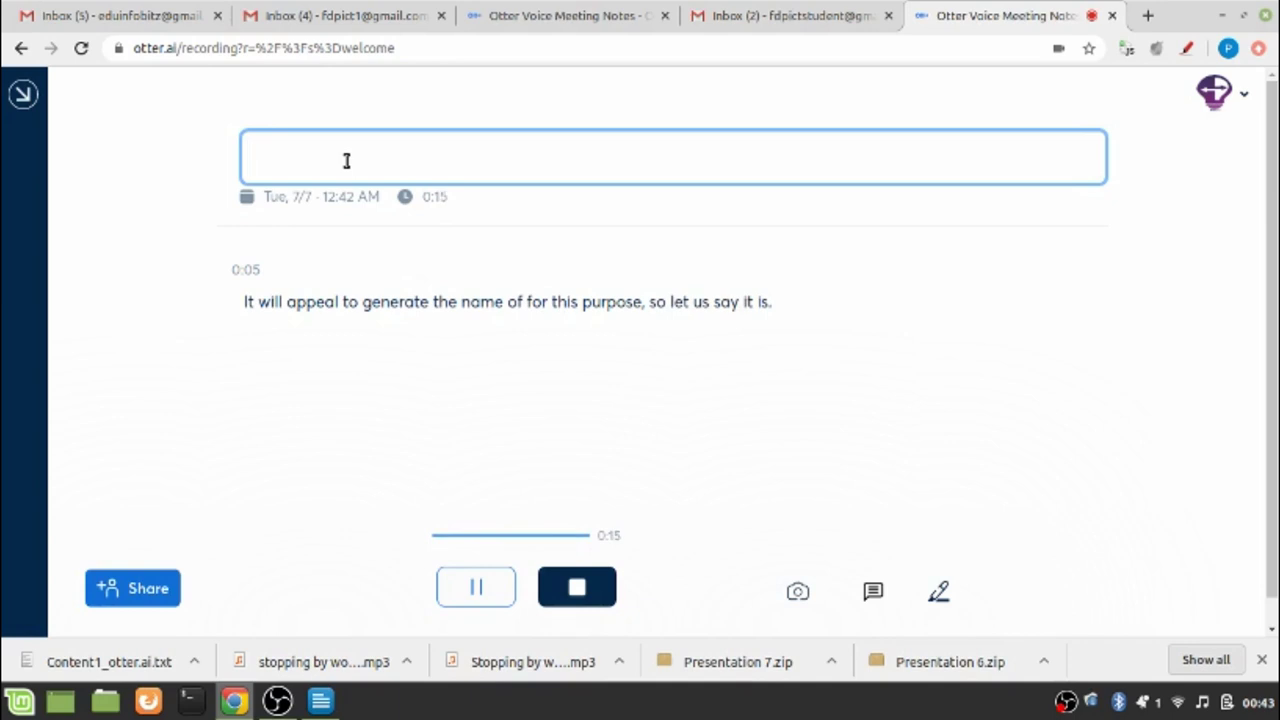
# Enter 'Test Cantent' as the recording title after erasing a mistaken 'Co'
pyautogui.write('Co')
pyautogui.press('BackSpace')
pyautogui.press('BackSpace')
pyautogui.write('Test Cant')
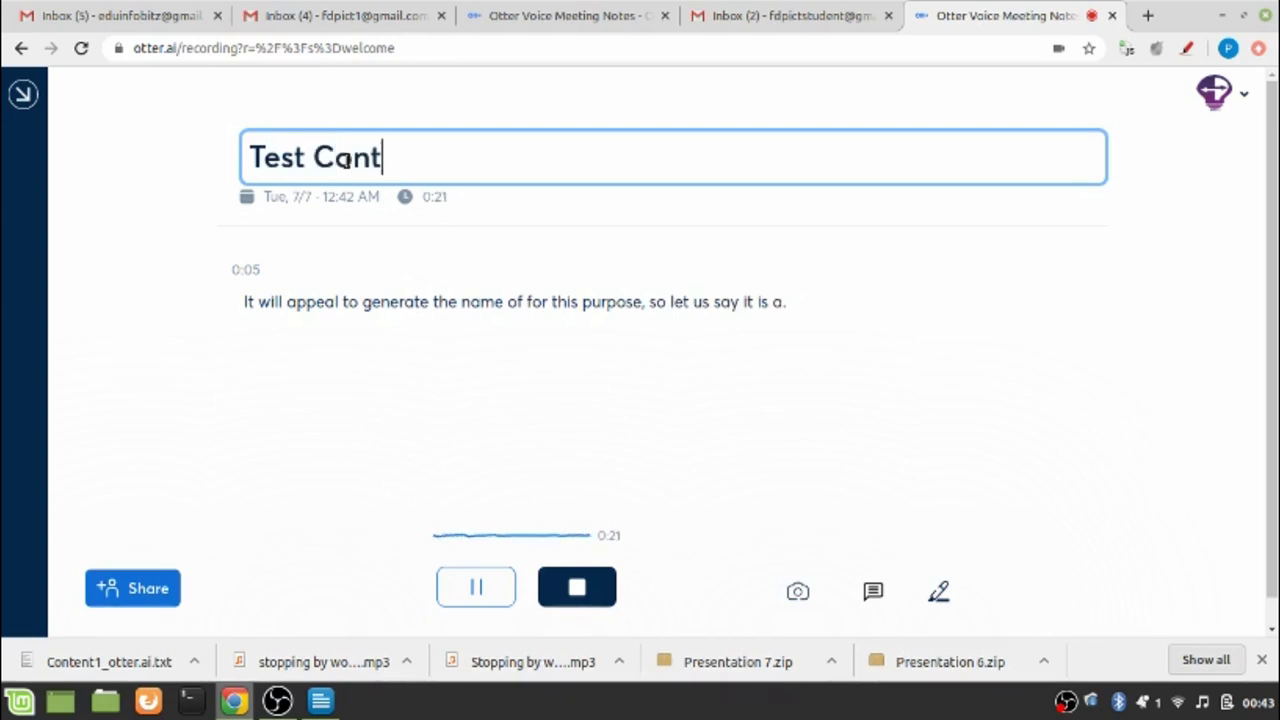
pyautogui.write('entent')
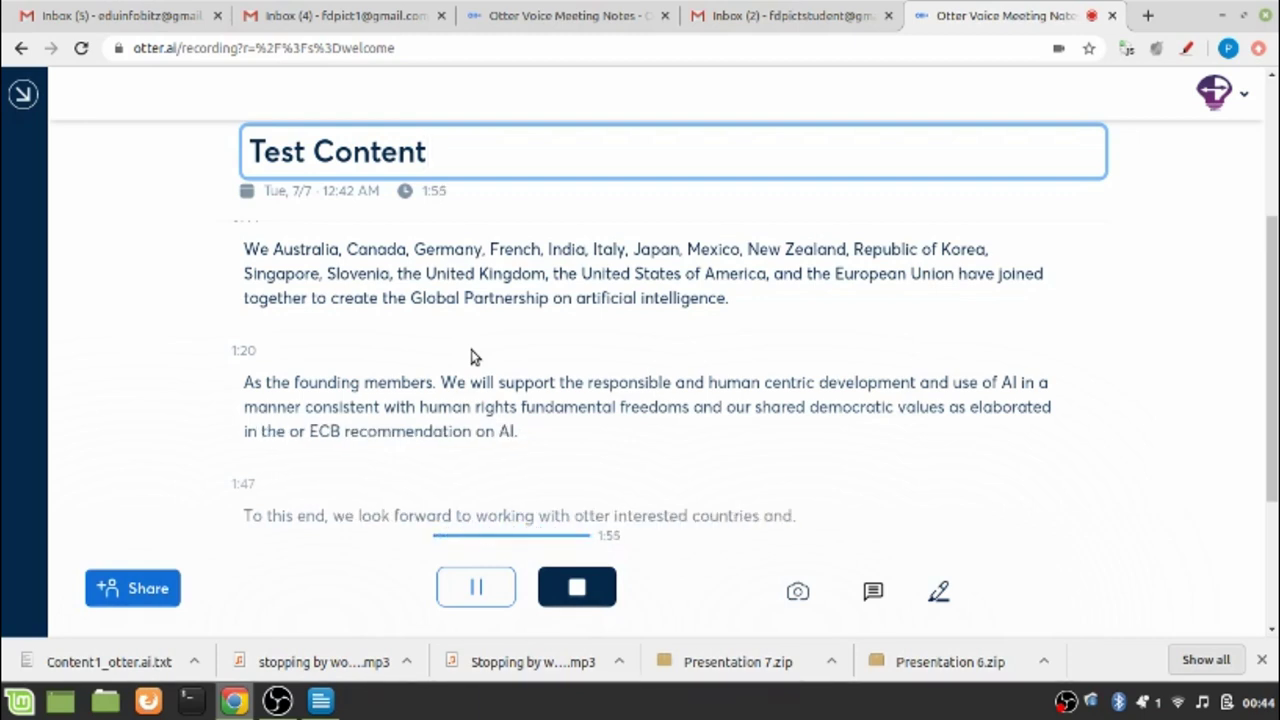
# Stop the recording and return to Home, where 'Test Content' is still processing
pyautogui.click(578, 604)
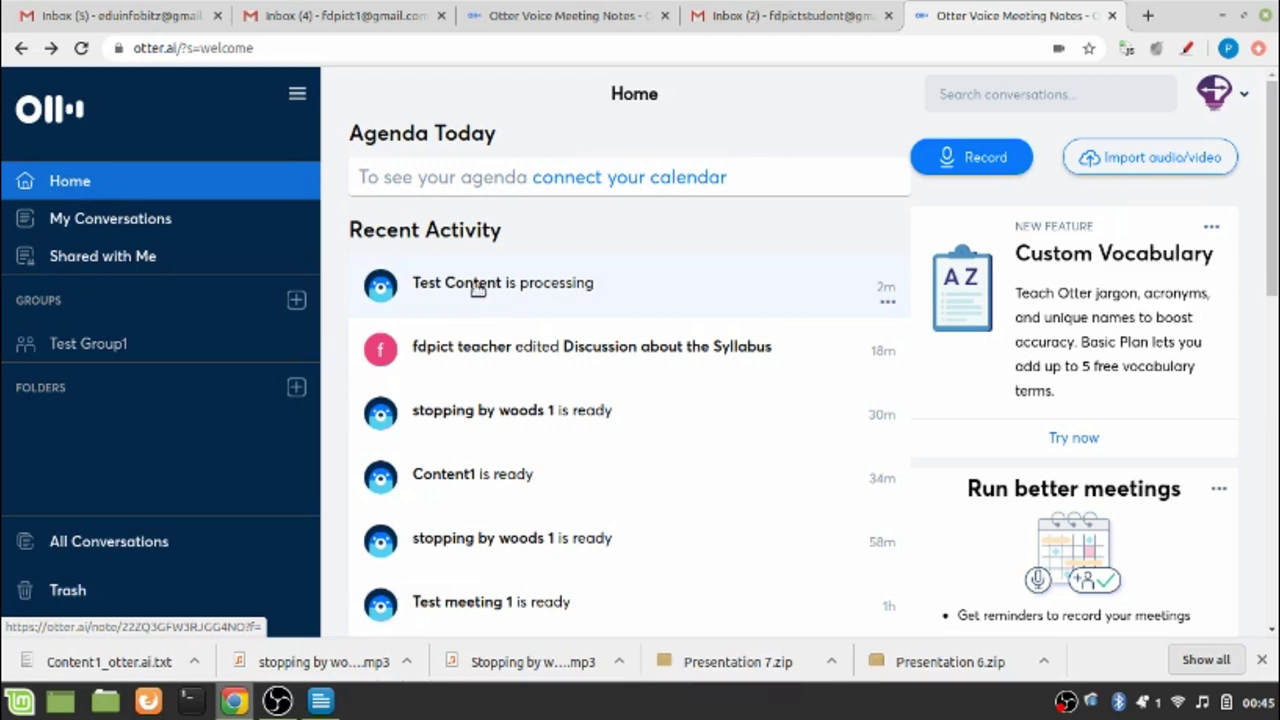
# Open the Test Content conversation and scroll its 1:58 transcript down to the 1:47 line
pyautogui.click(478, 287)
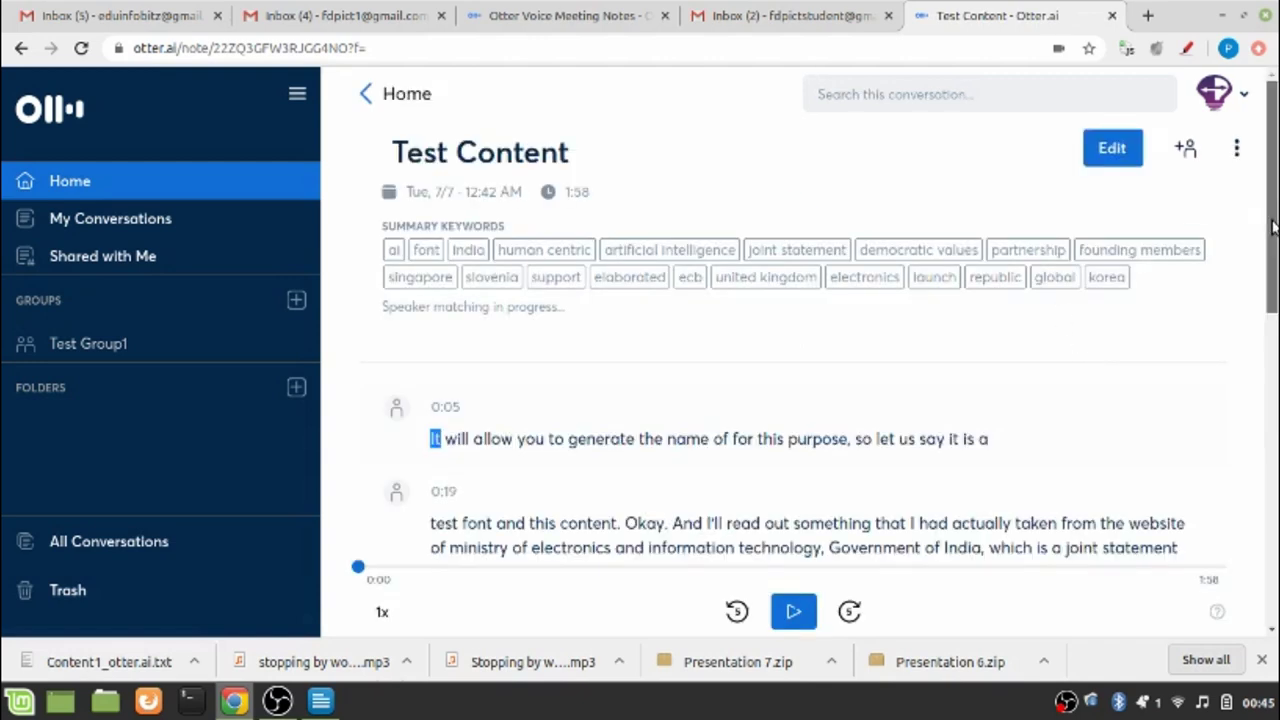
pyautogui.moveTo(1272, 227); pyautogui.dragTo(1275, 319)
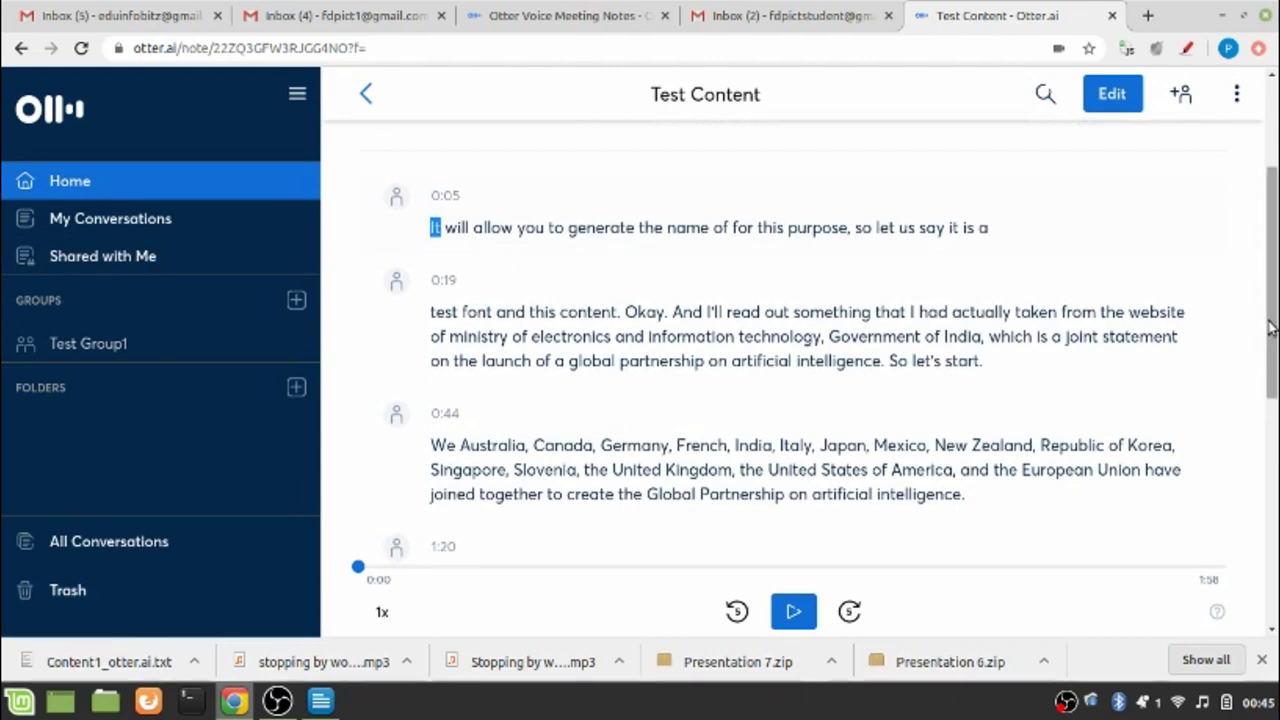
pyautogui.moveTo(1274, 330); pyautogui.dragTo(1170, 466)
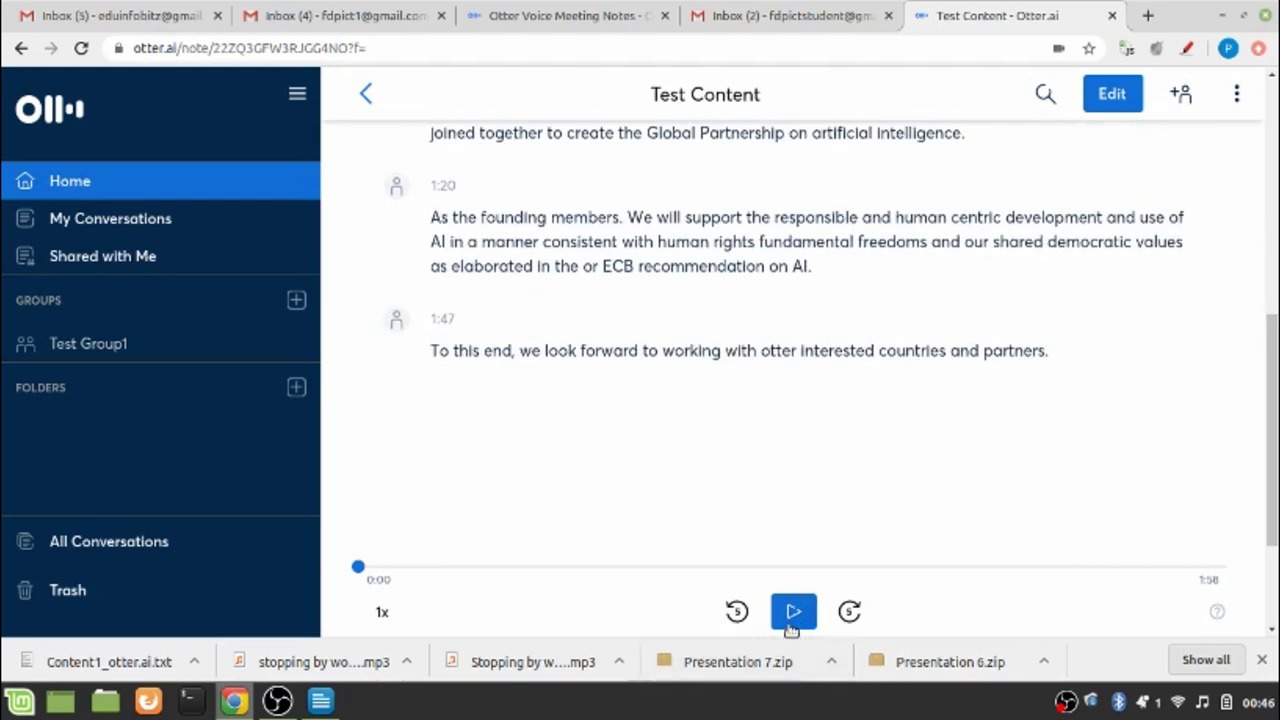
# Play the Test Content recording from the start and pause it around 0:05
pyautogui.click(791, 626)
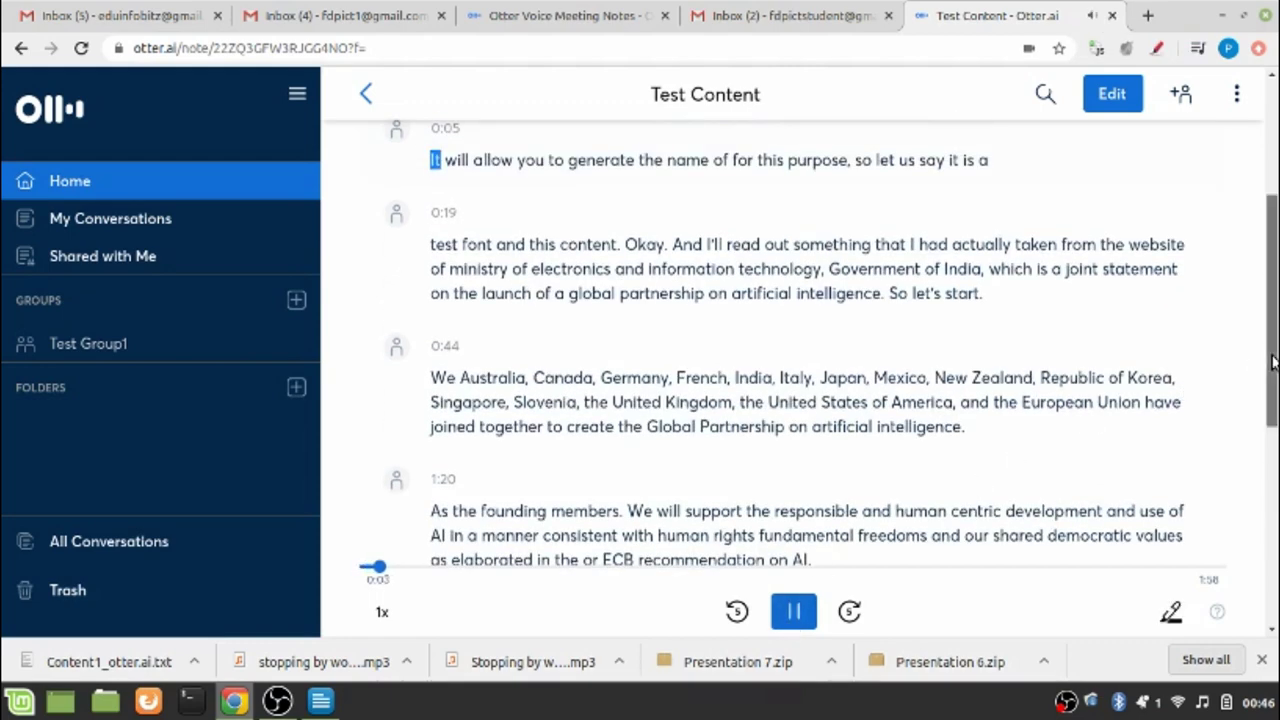
pyautogui.moveTo(1271, 354); pyautogui.dragTo(1268, 258)
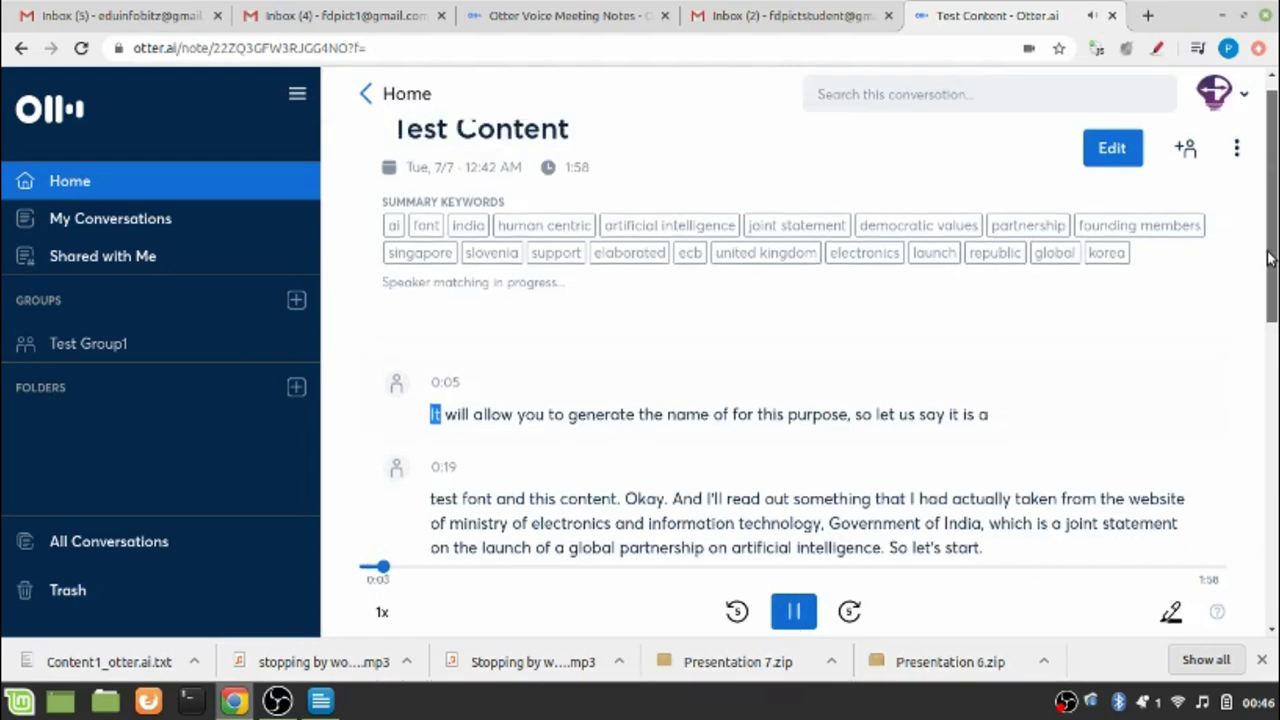
pyautogui.click(794, 613)
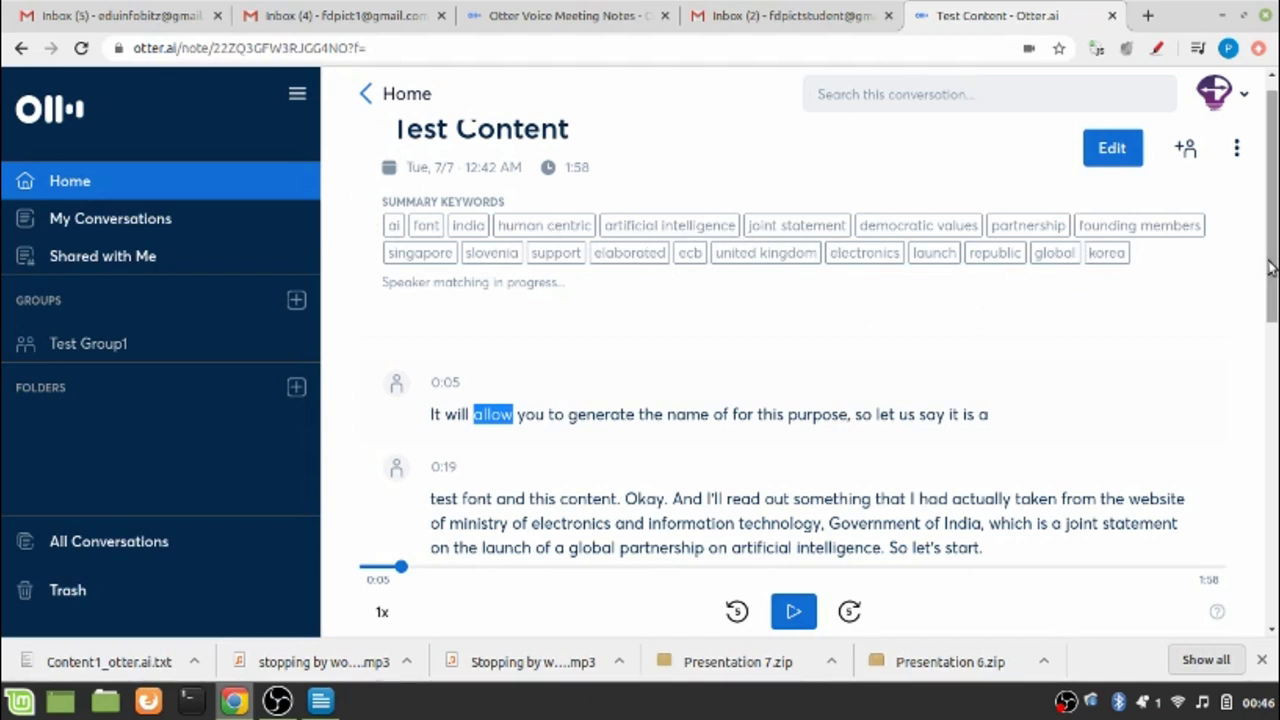
pyautogui.moveTo(1270, 268); pyautogui.dragTo(1270, 288)
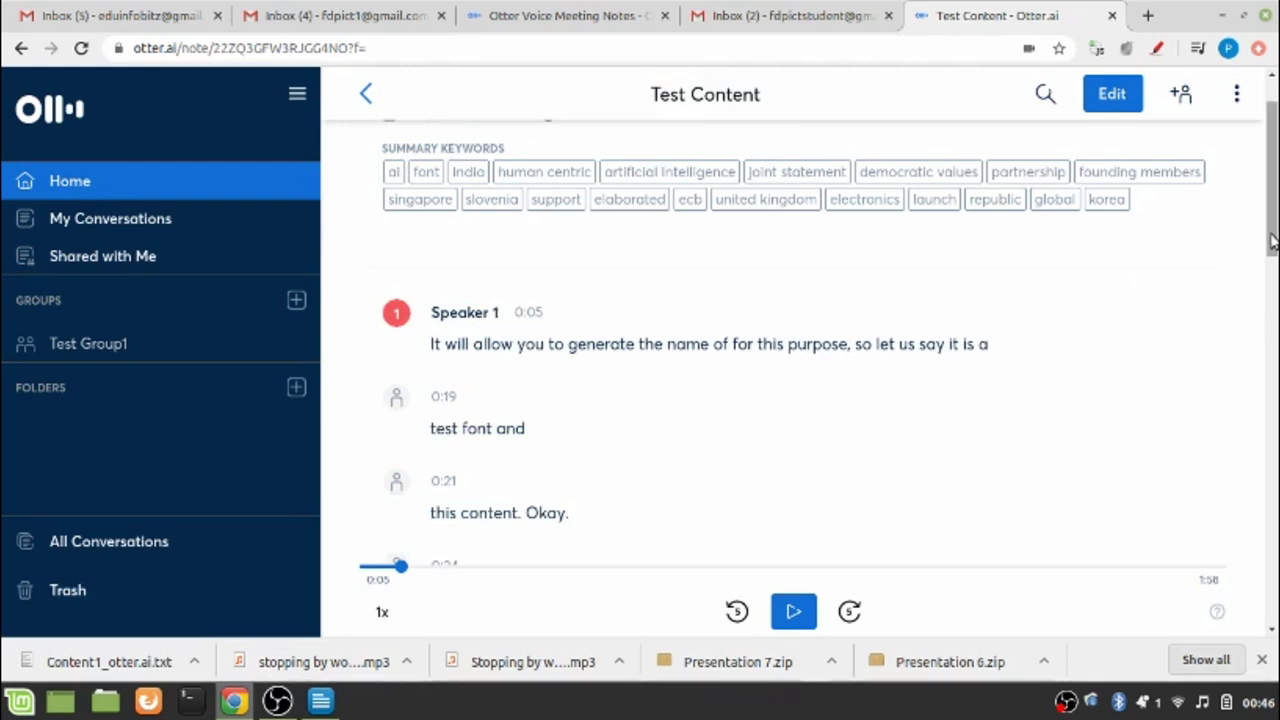
pyautogui.click(1276, 390)
pyautogui.moveTo(1276, 390); pyautogui.dragTo(1276, 207)
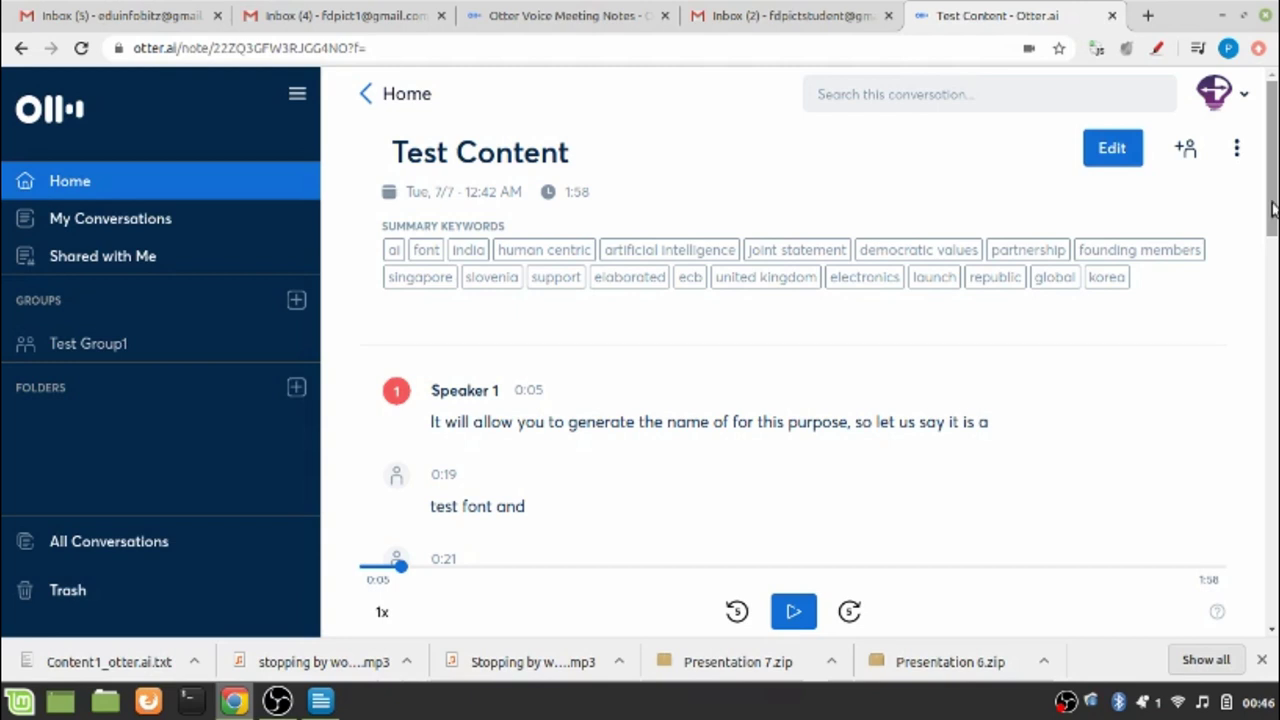
pyautogui.moveTo(1272, 207); pyautogui.dragTo(1272, 190)
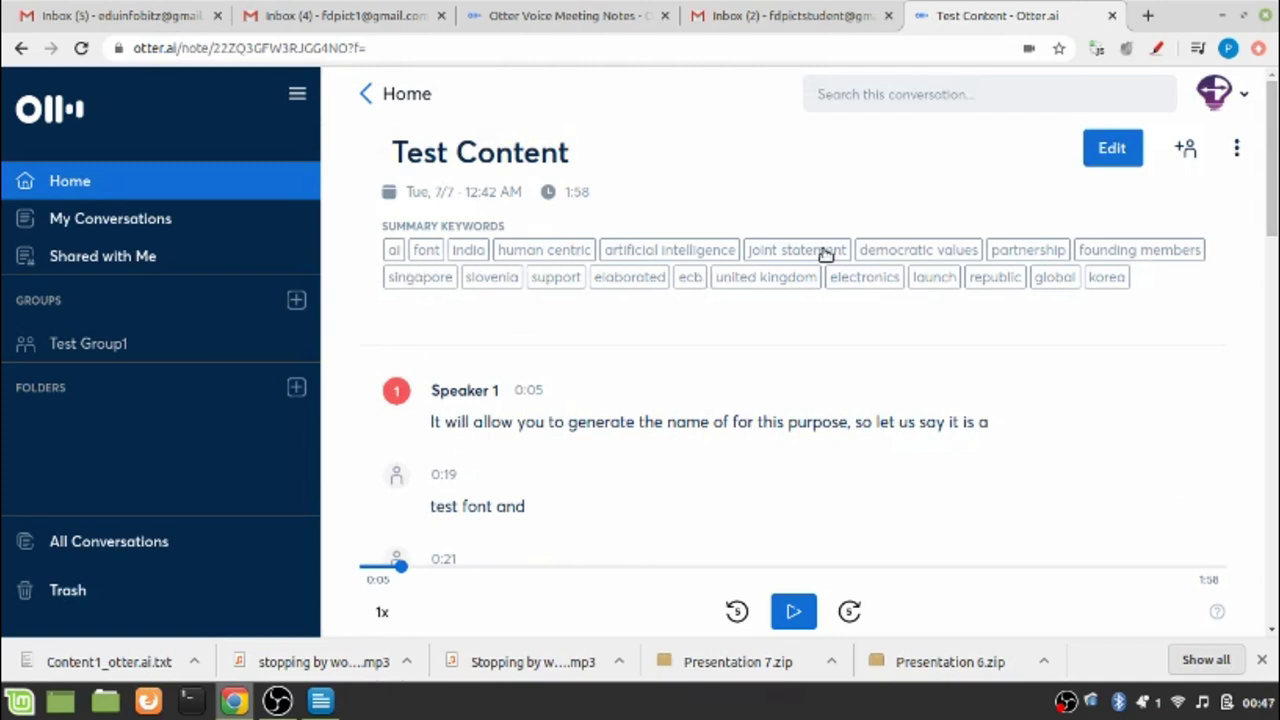
pyautogui.moveTo(1272, 160); pyautogui.dragTo(1272, 160)
# Search the transcript for the keyword 'human centric' (2 matches) and scroll back to the top
pyautogui.click(549, 252)
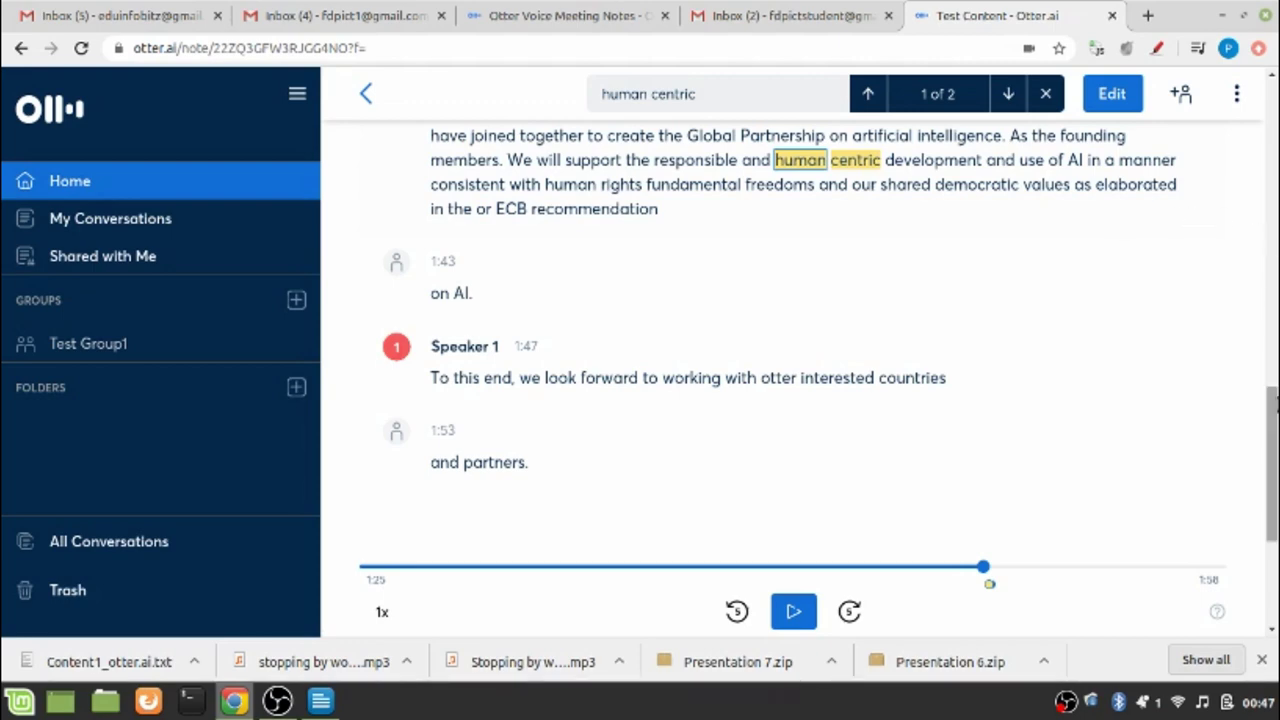
pyautogui.moveTo(1272, 400); pyautogui.dragTo(1272, 55)
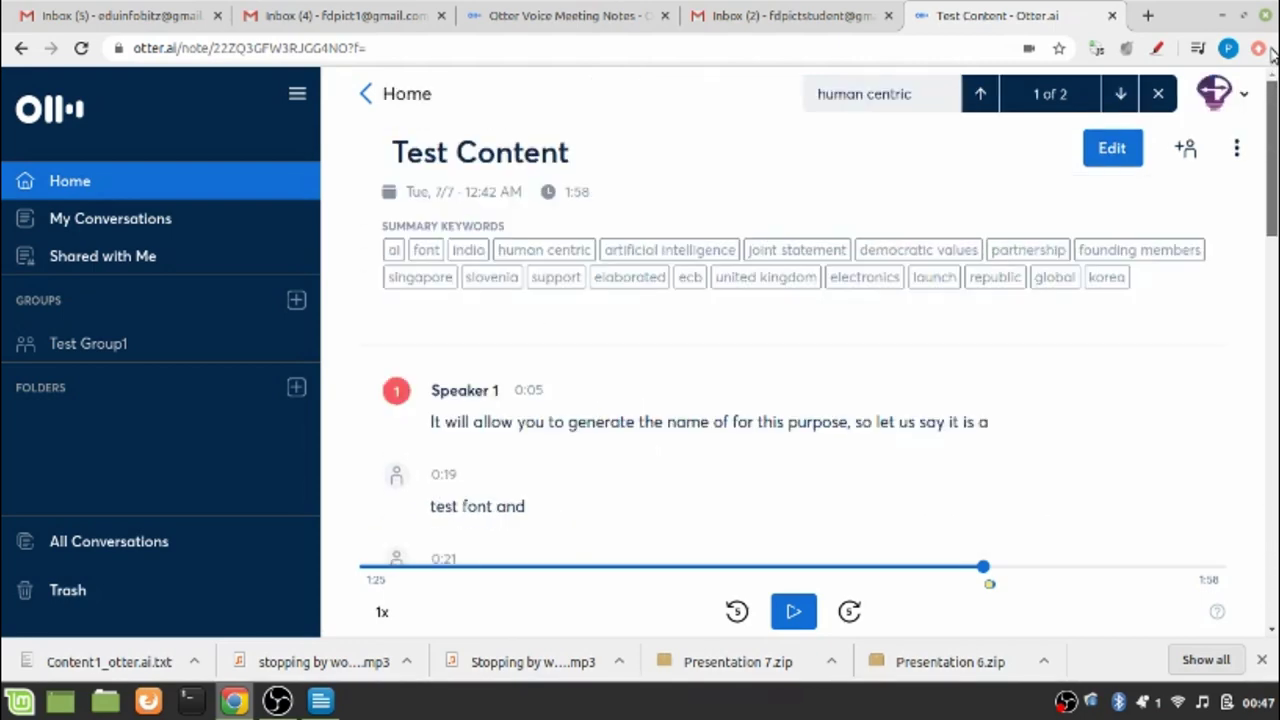
# Put the Test Content transcript into edit mode and scroll to its end
pyautogui.click(1112, 150)
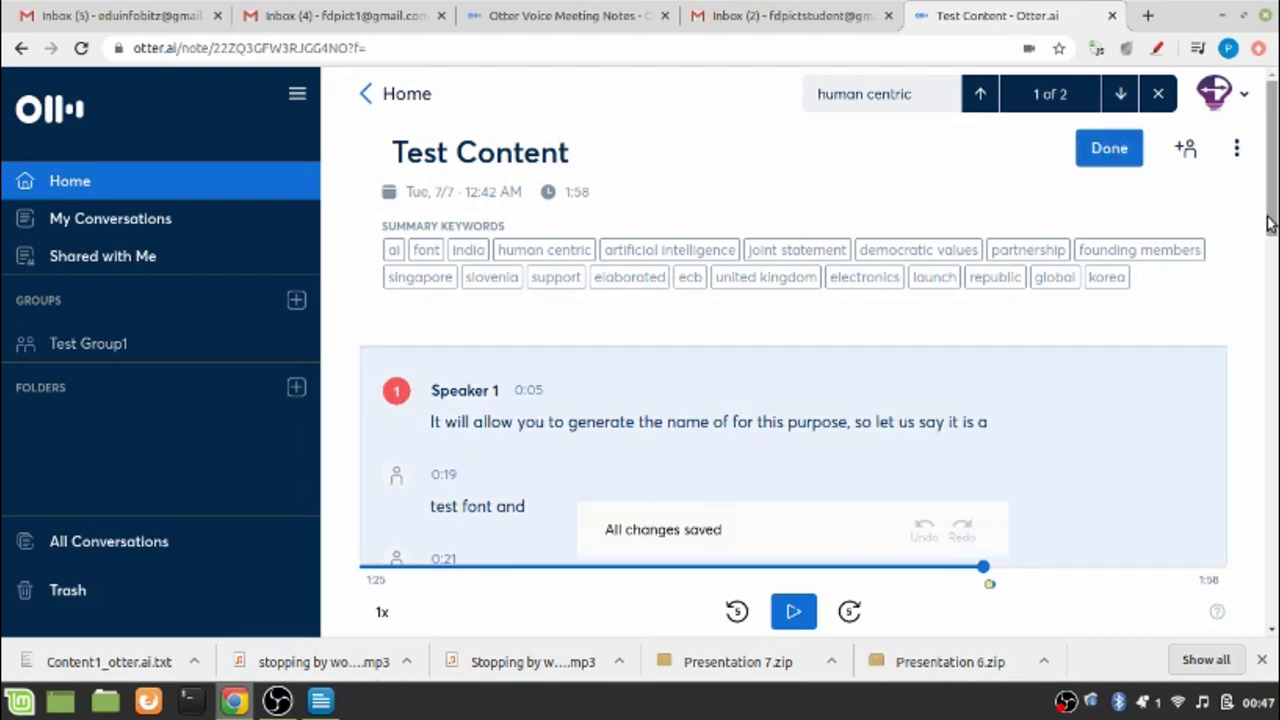
pyautogui.click(975, 178)
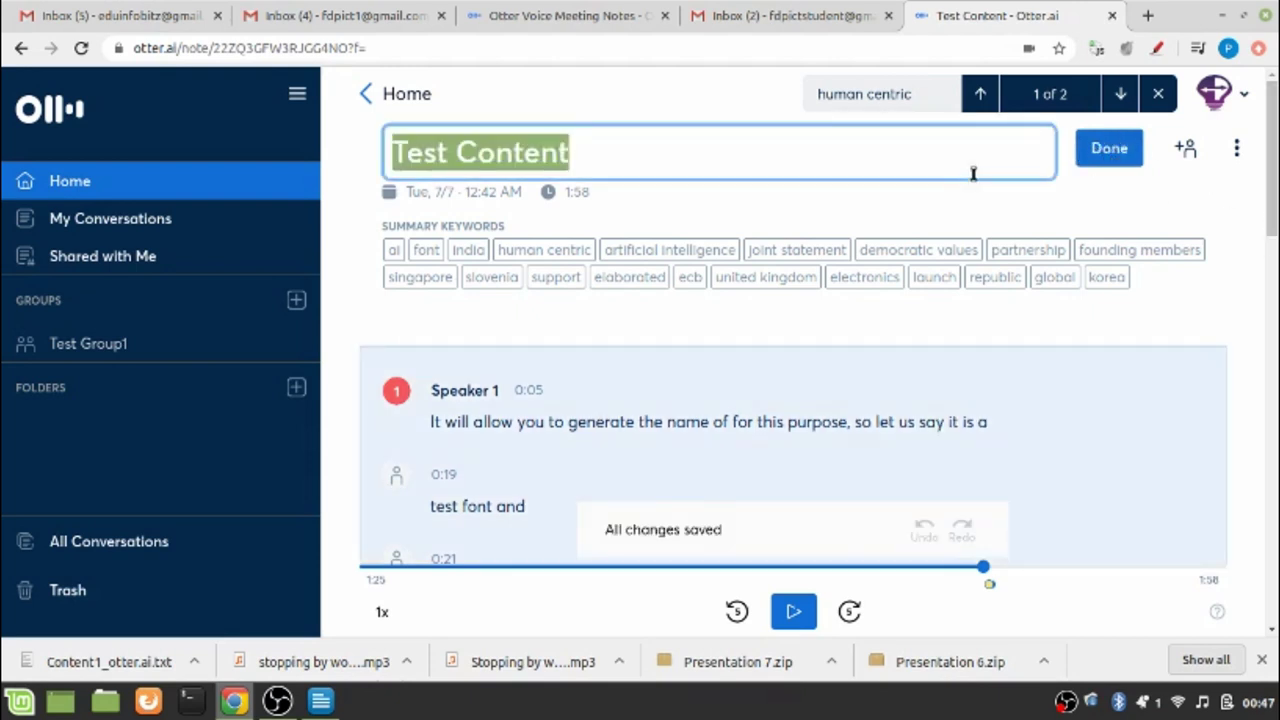
pyautogui.click(1049, 214)
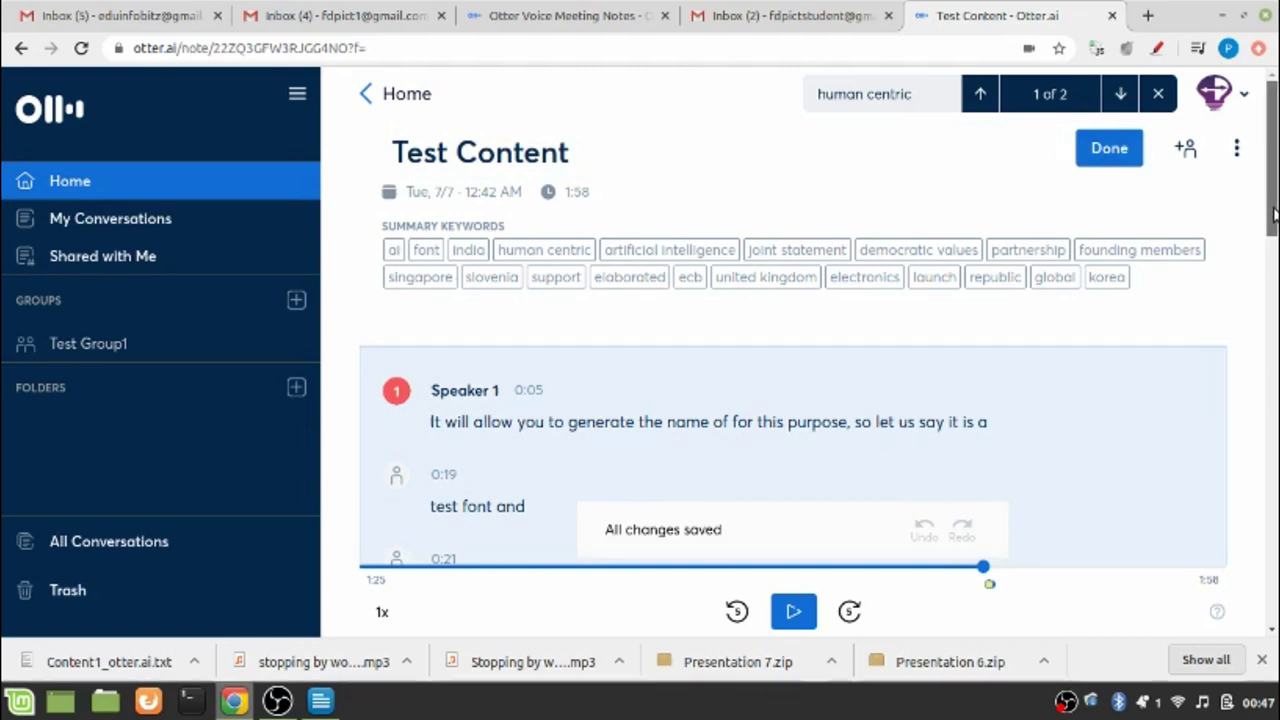
pyautogui.moveTo(1272, 200); pyautogui.dragTo(1272, 570)
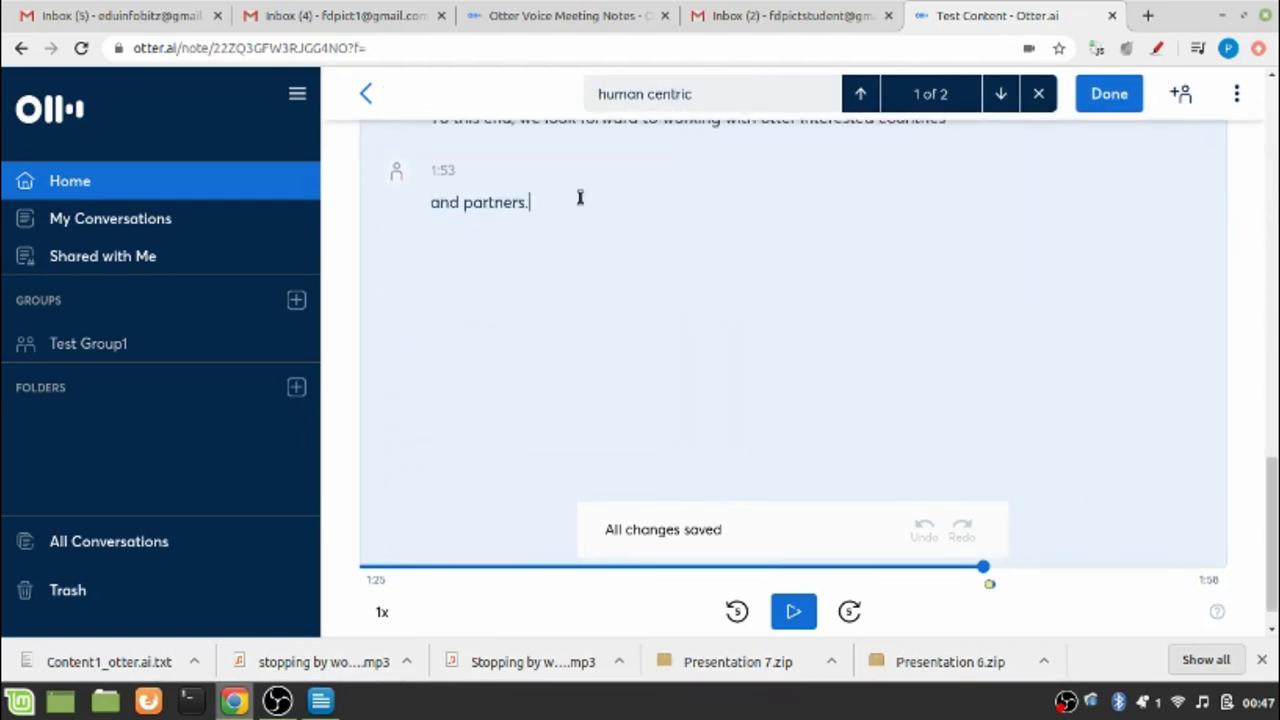
# Insert the line 'Its a new circular' after 'and partners.' and scroll back through the transcript
pyautogui.press('Return')
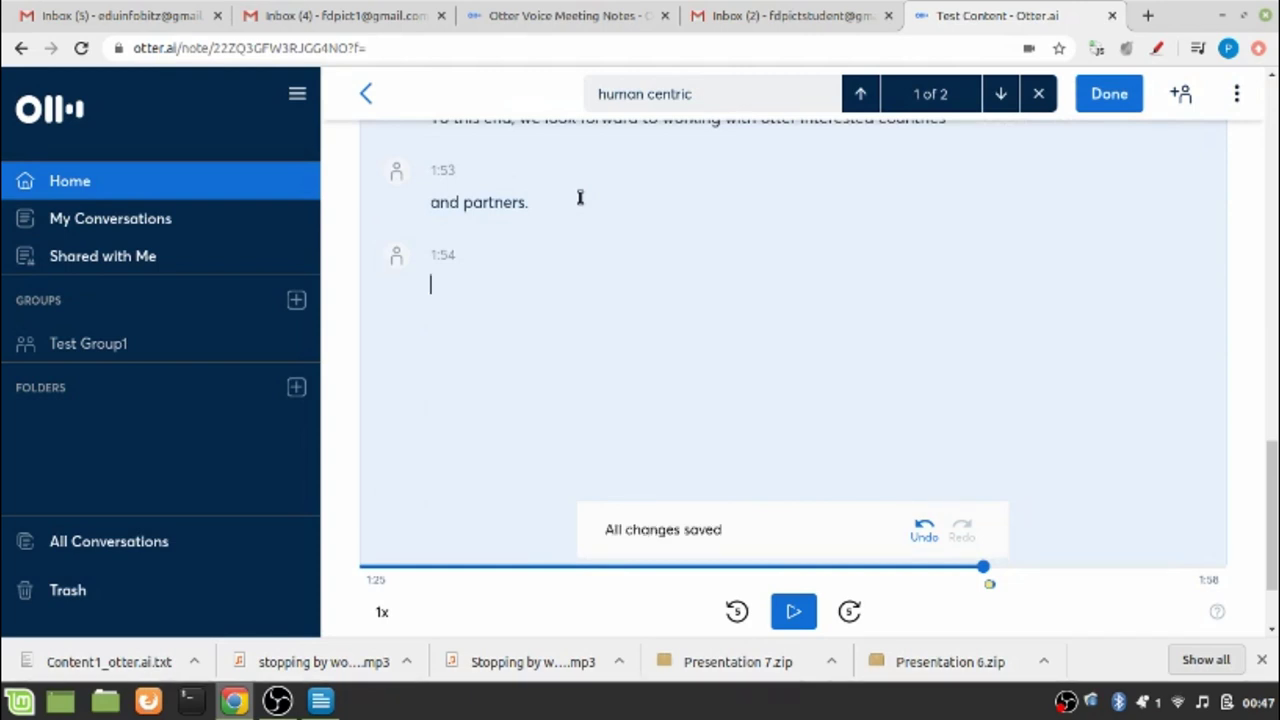
pyautogui.write('Its a new circula')
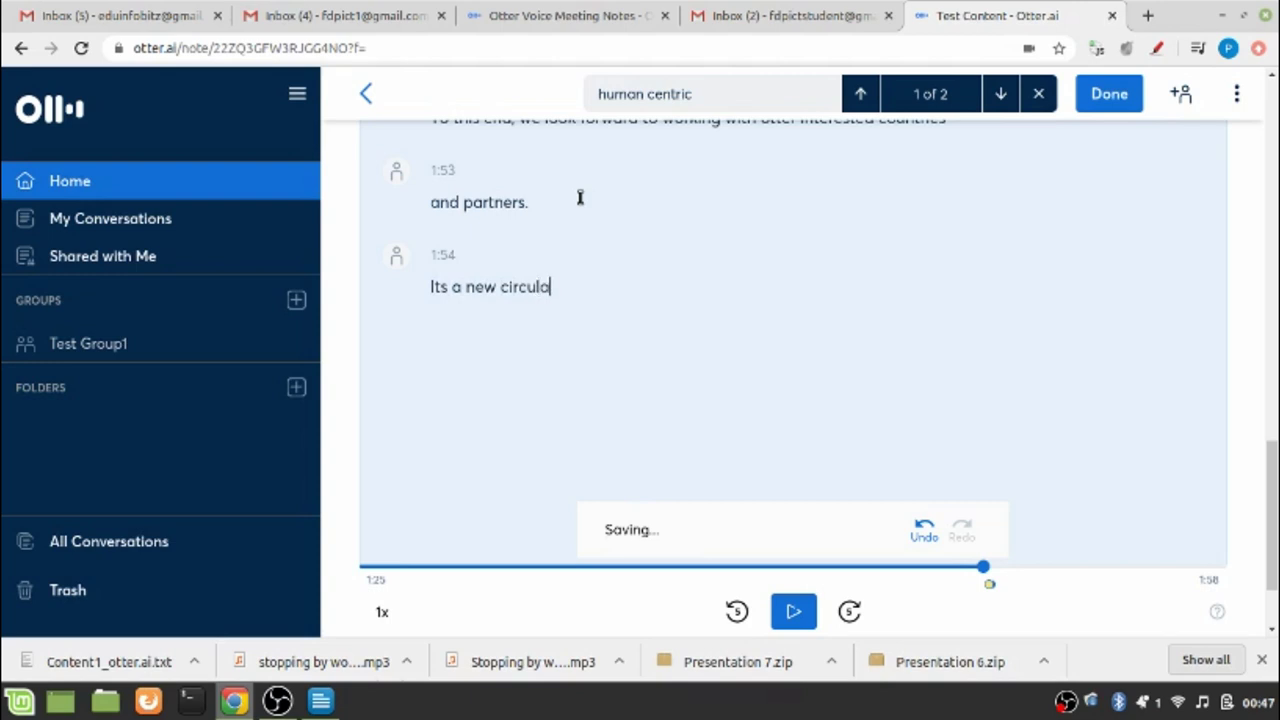
pyautogui.write('r')
pyautogui.press('Return')
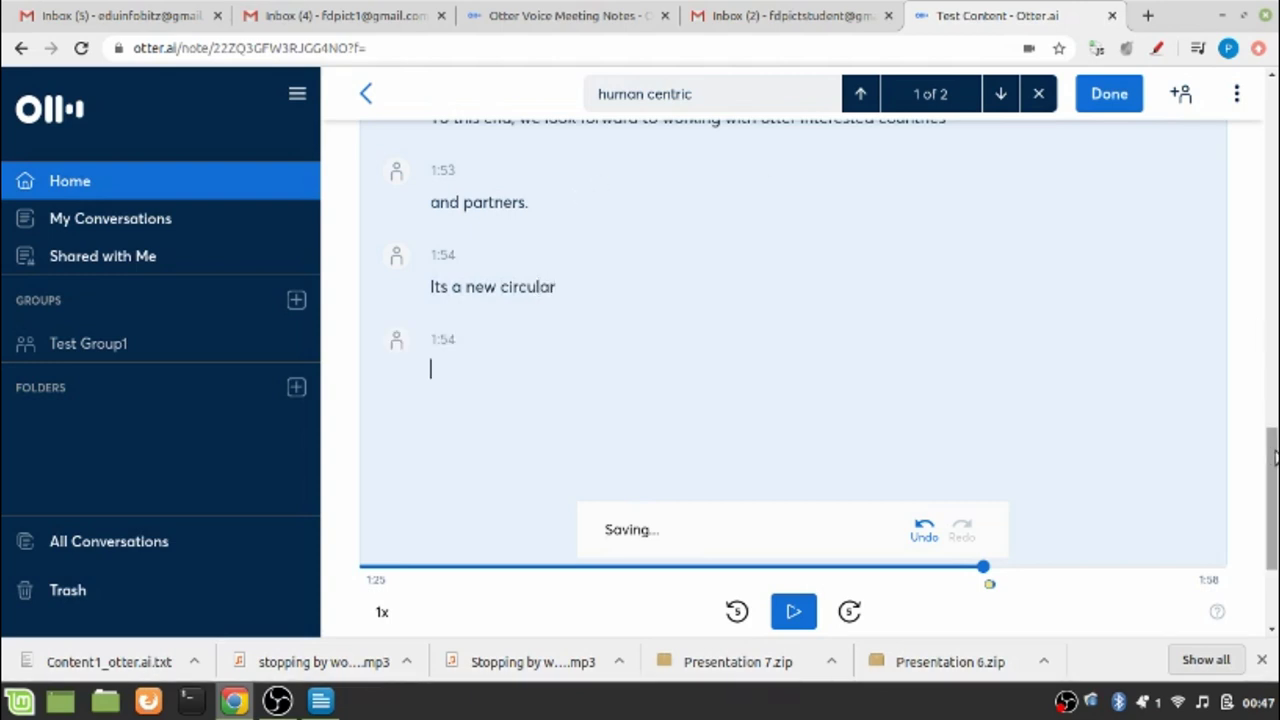
pyautogui.scroll(3, 1275, 457)
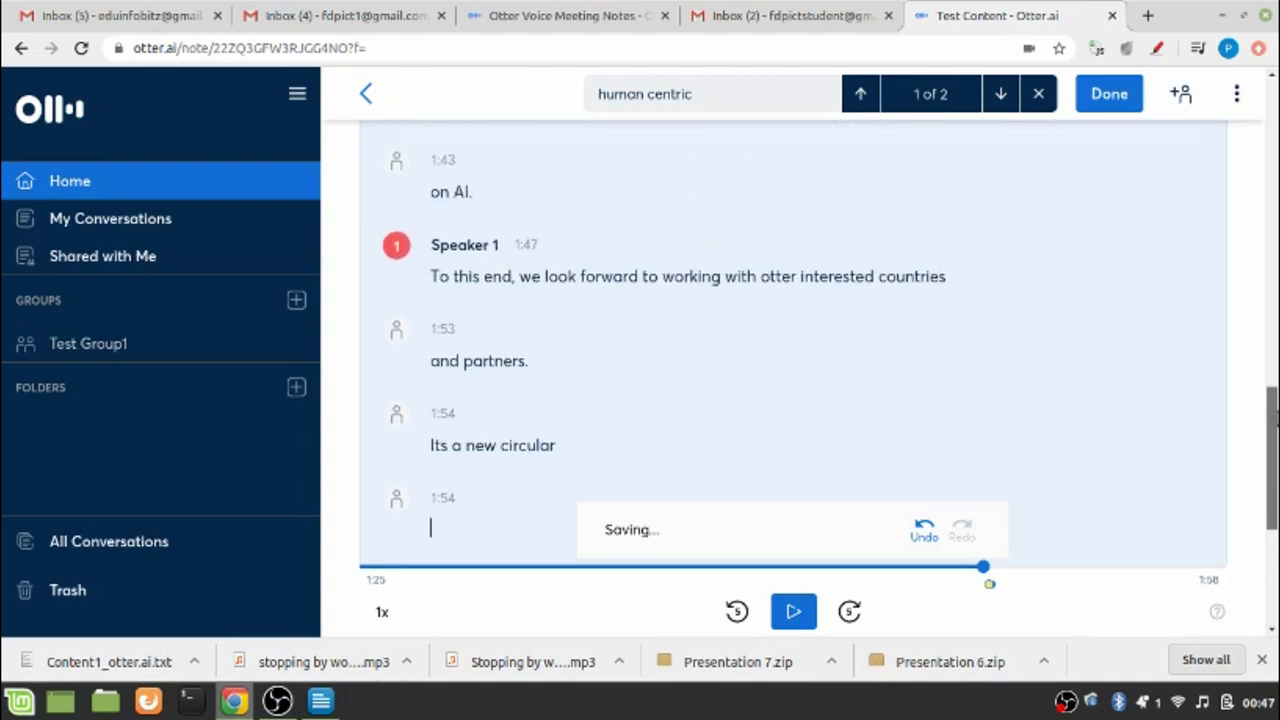
pyautogui.scroll(1, 1275, 457)
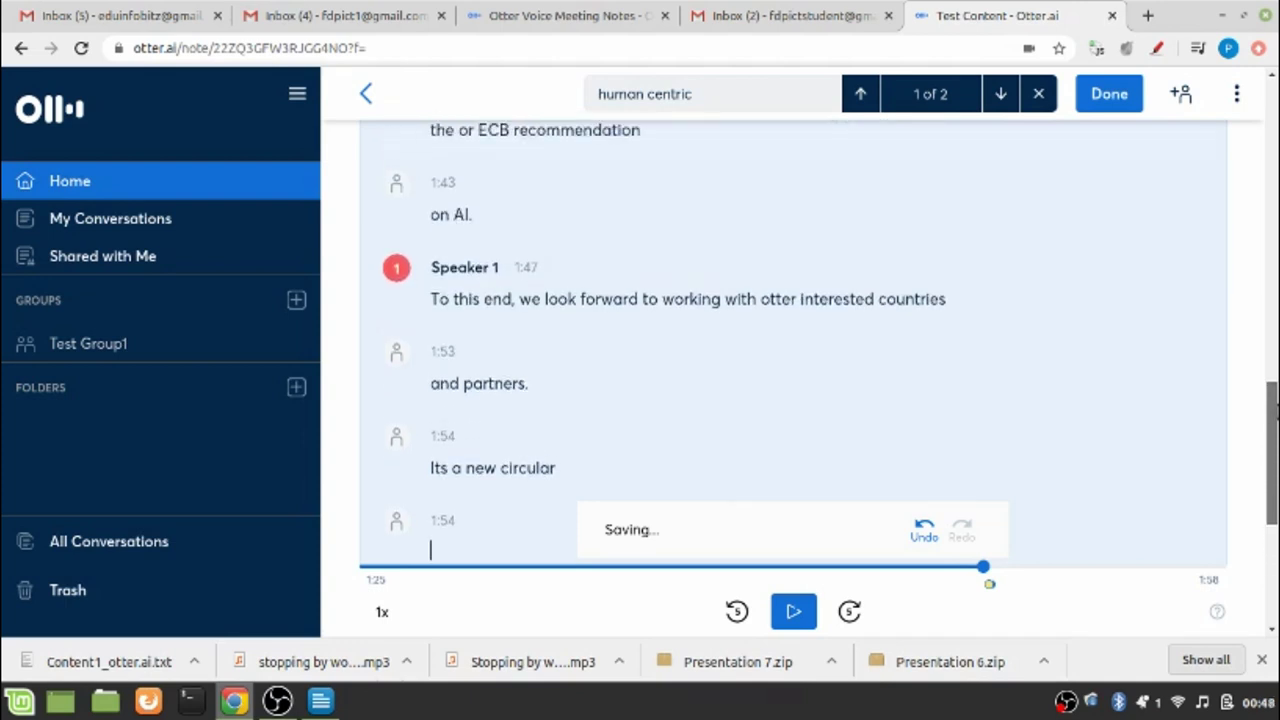
pyautogui.scroll(1, 1275, 428)
pyautogui.scroll(-2, 1275, 428)
pyautogui.scroll(4, 1275, 428)
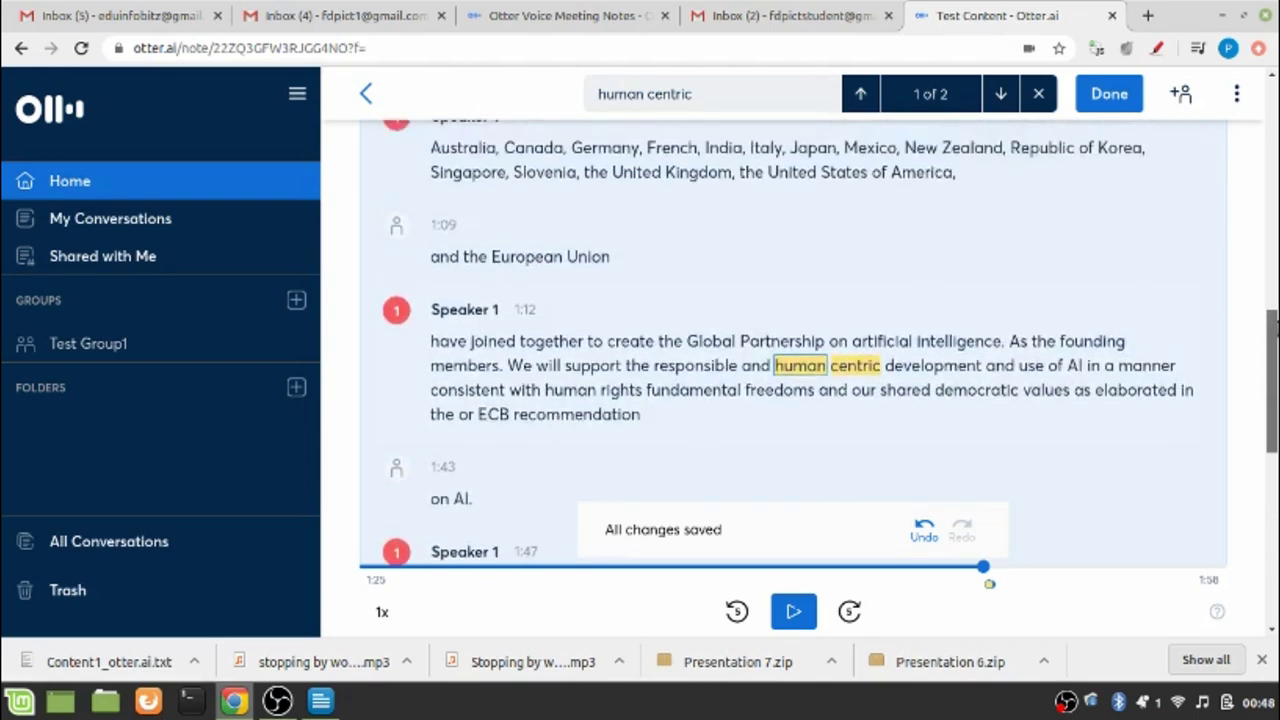
pyautogui.scroll(6, 1275, 172)
pyautogui.scroll(-1, 1275, 172)
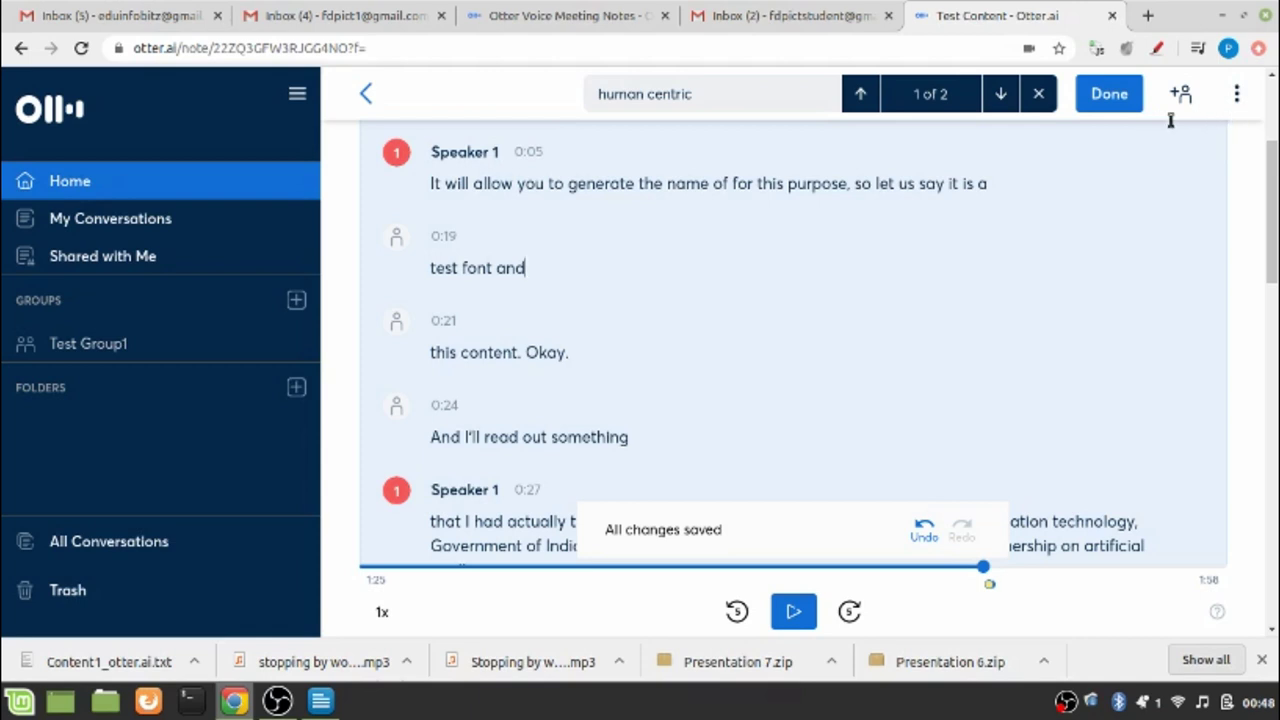
# Export Test Content as a TXT transcript and bring up the downloaded file's options in Chrome
pyautogui.click(1237, 95)
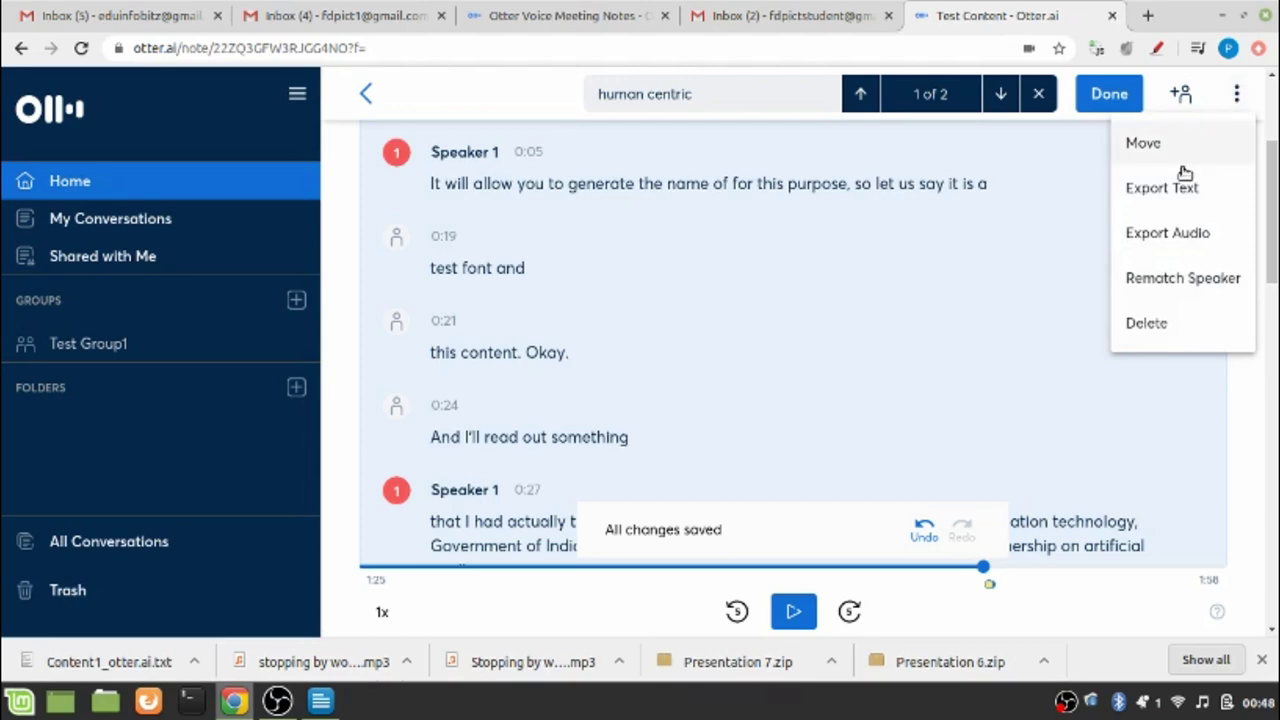
pyautogui.click(1158, 190)
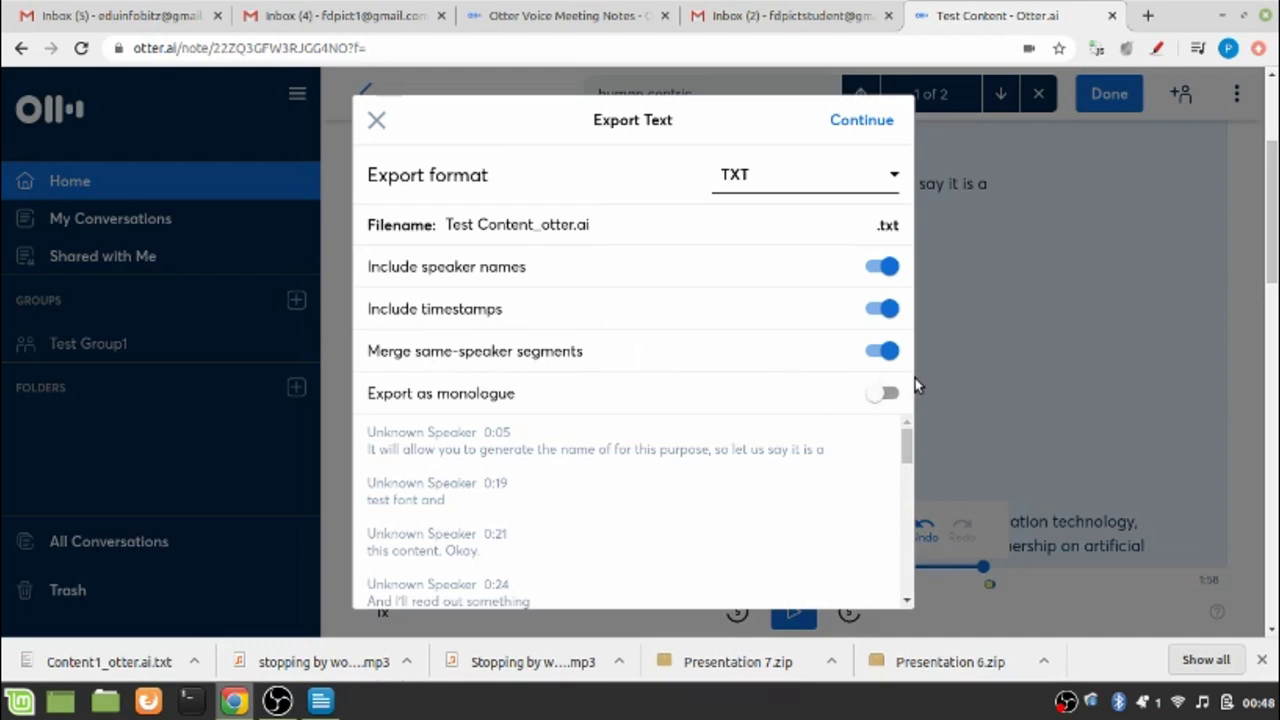
pyautogui.click(849, 126)
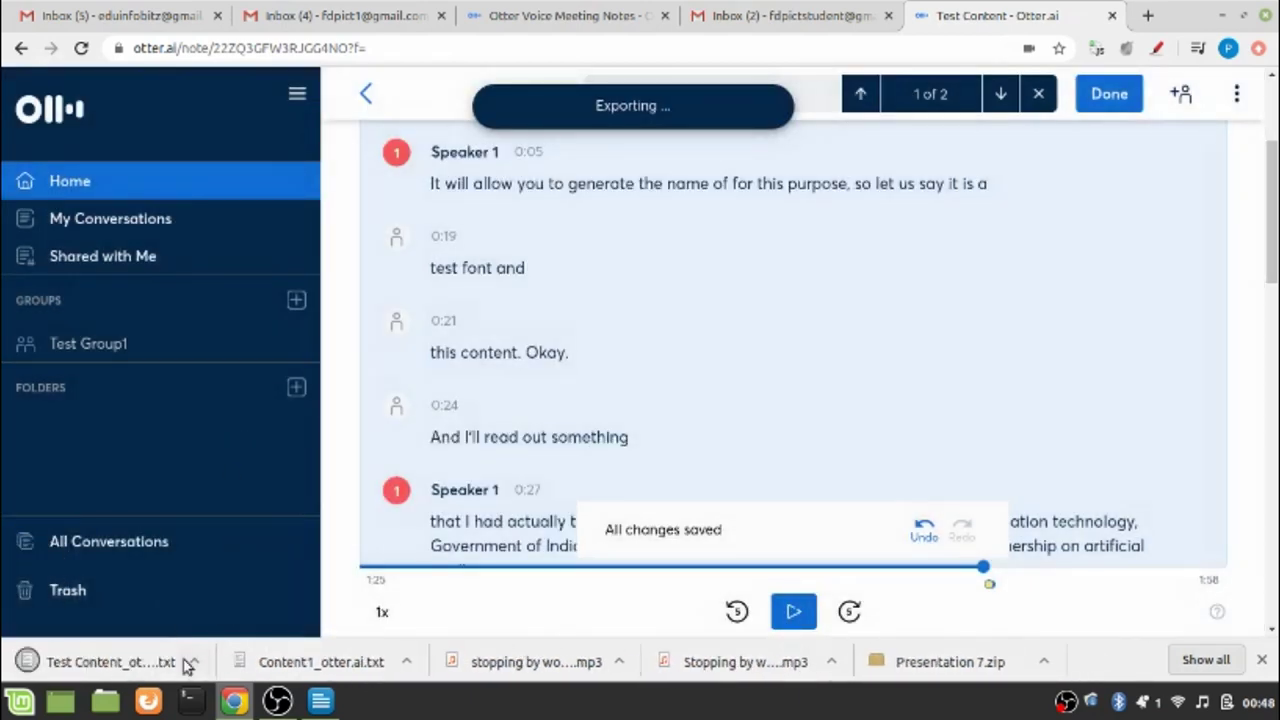
pyautogui.click(195, 664)
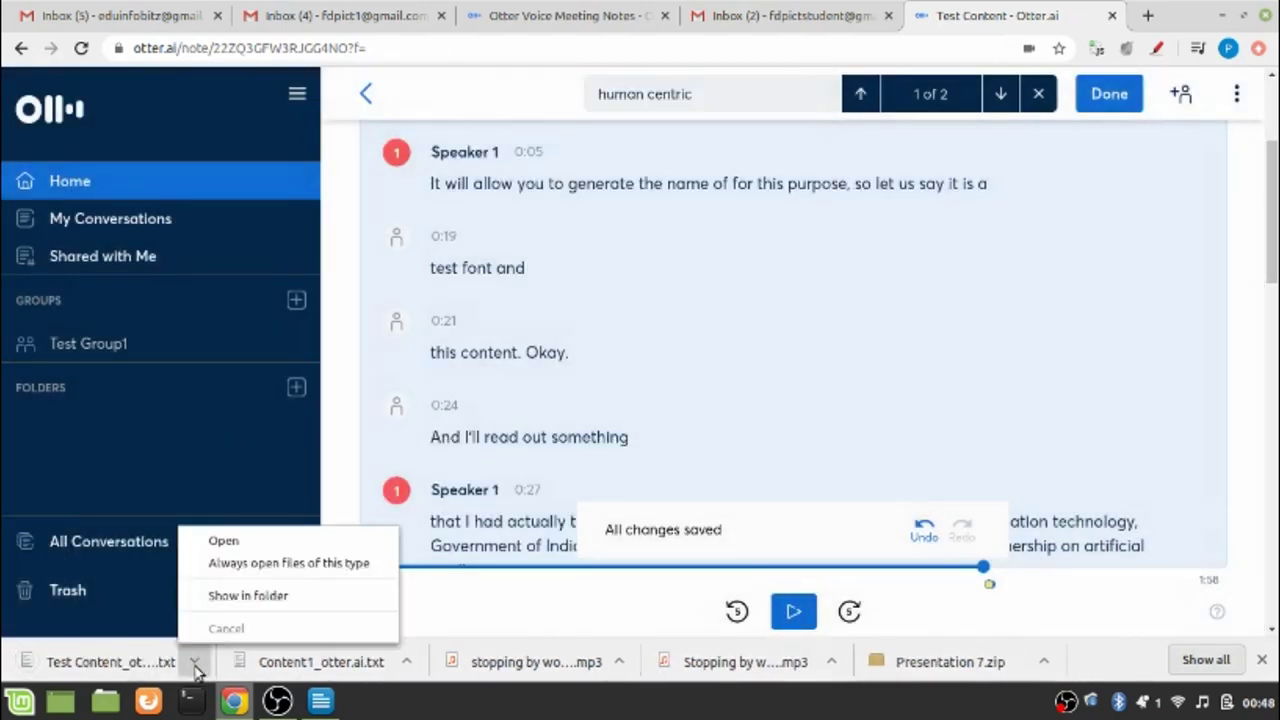
# Open Test Content_otter.ai.txt in Xed, check the 1:54 'Its a new circular' line, then close it
pyautogui.click(224, 541)
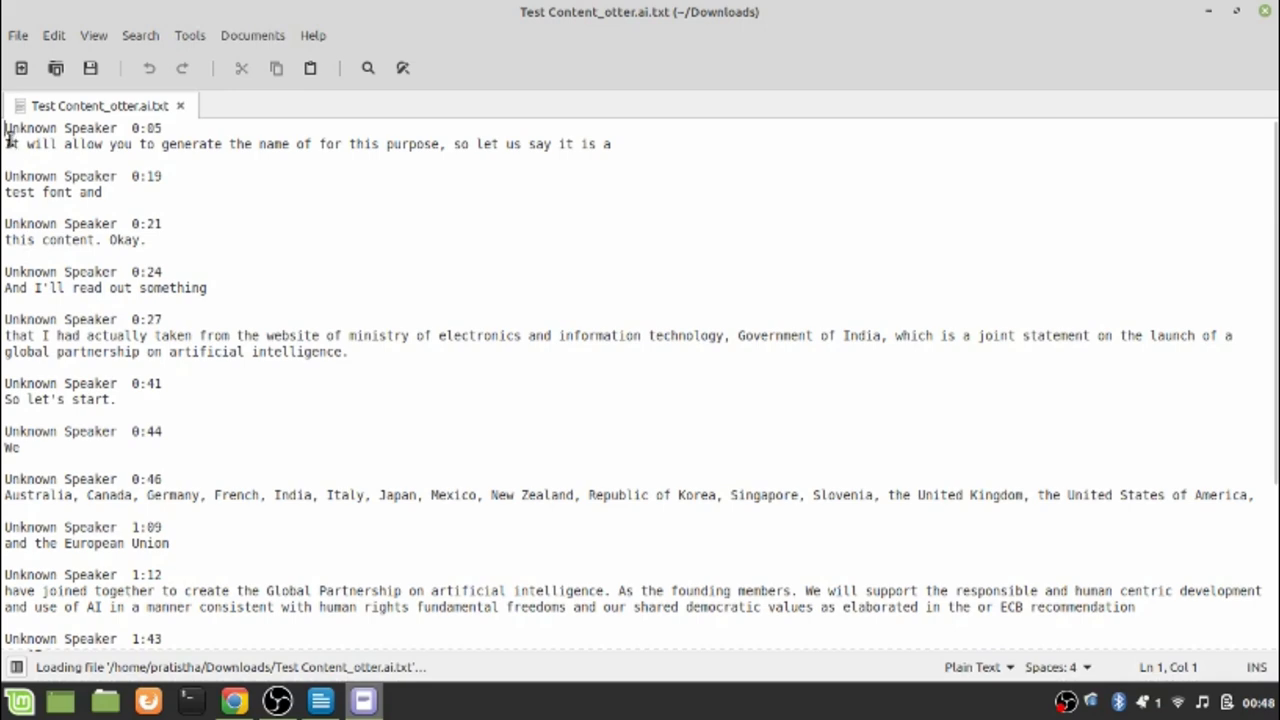
pyautogui.moveTo(8, 140); pyautogui.dragTo(311, 594)
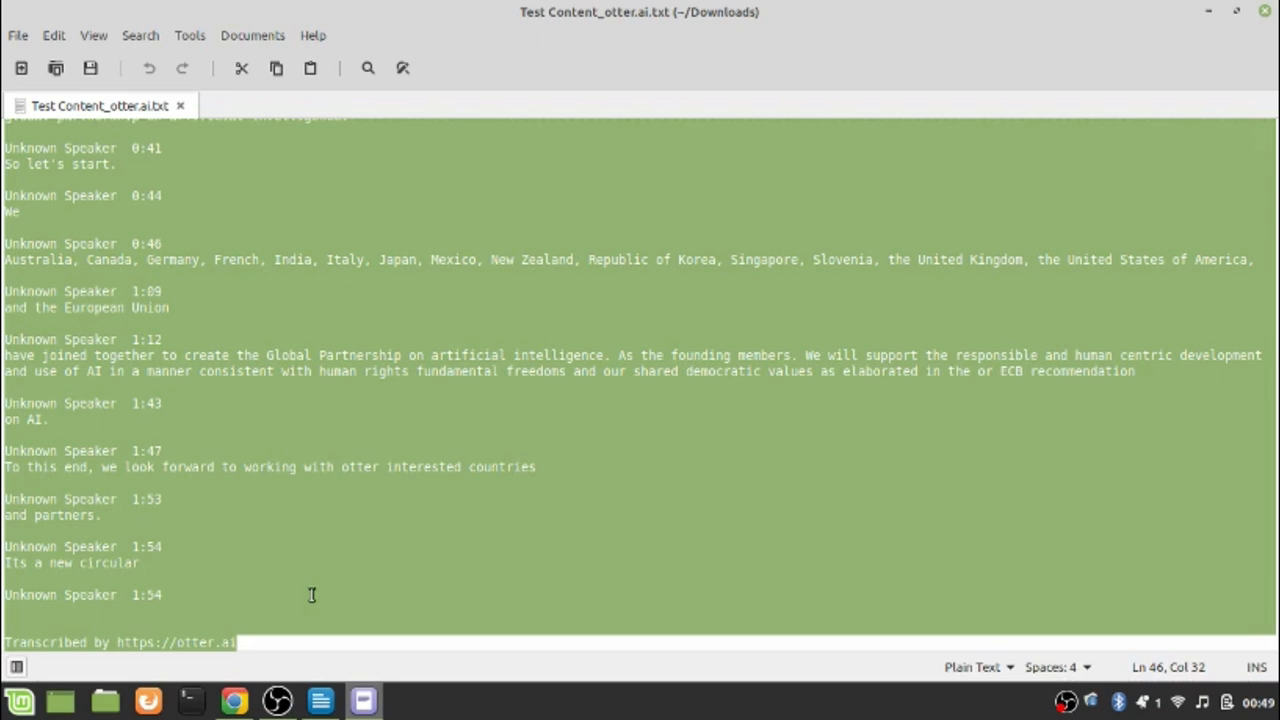
pyautogui.click(1266, 12)
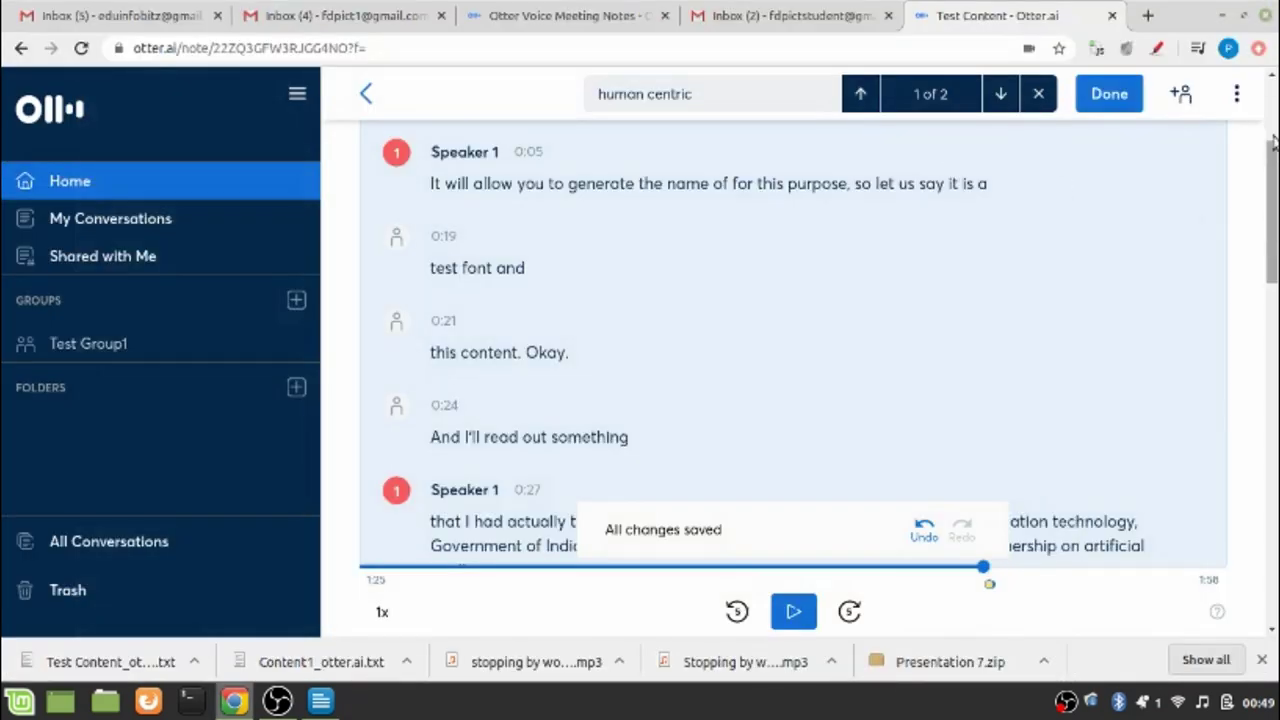
# Generate a view-only share link for Test Content and close the sharing panel
pyautogui.moveTo(1273, 136); pyautogui.dragTo(1271, 117)
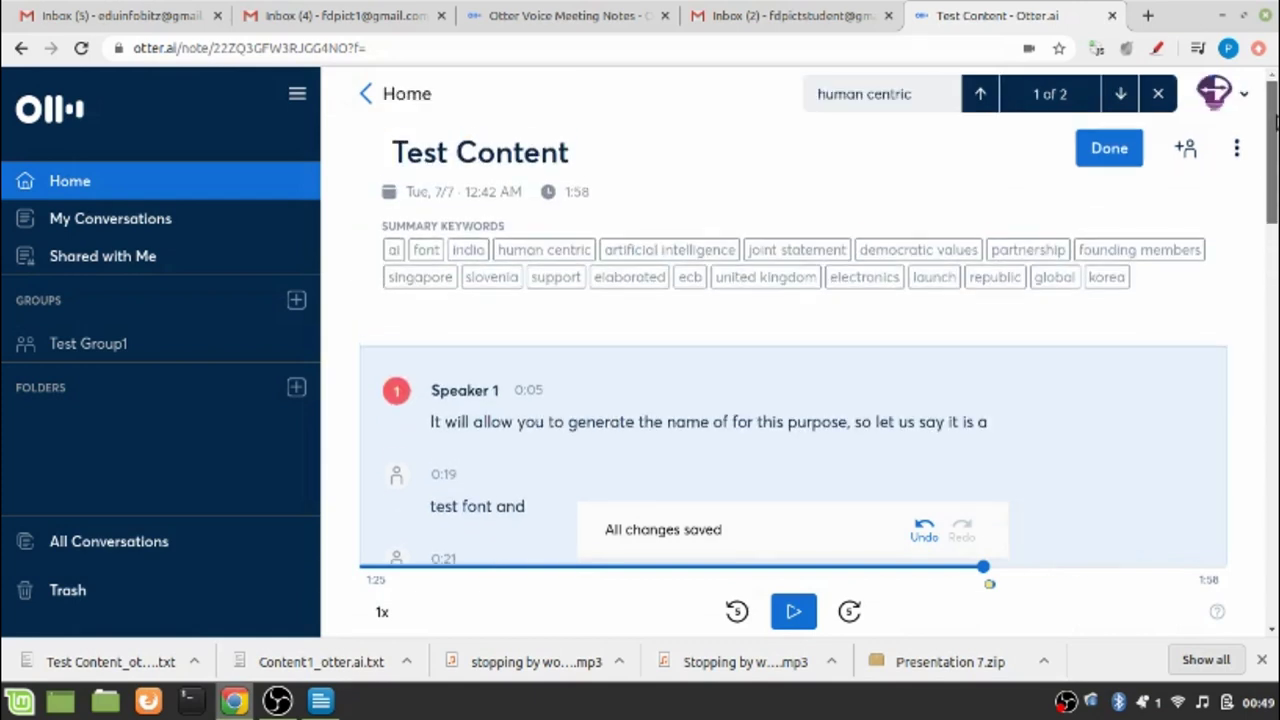
pyautogui.click(1184, 158)
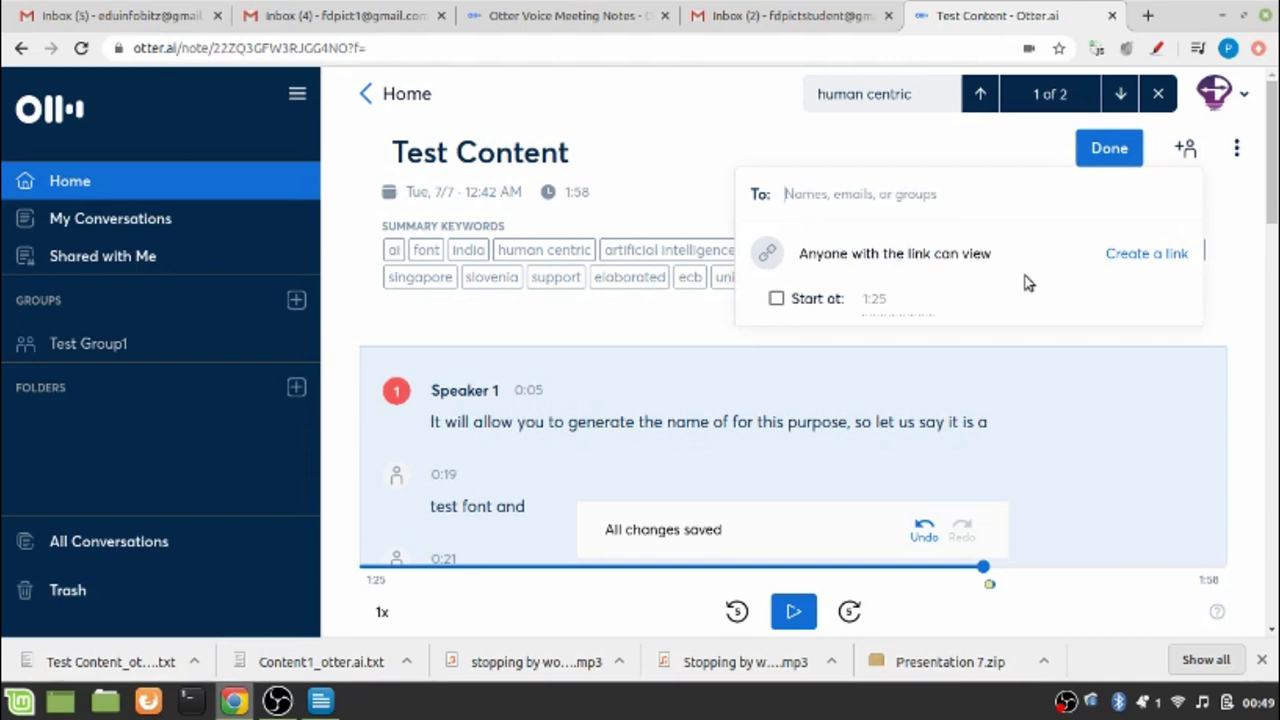
pyautogui.click(1138, 256)
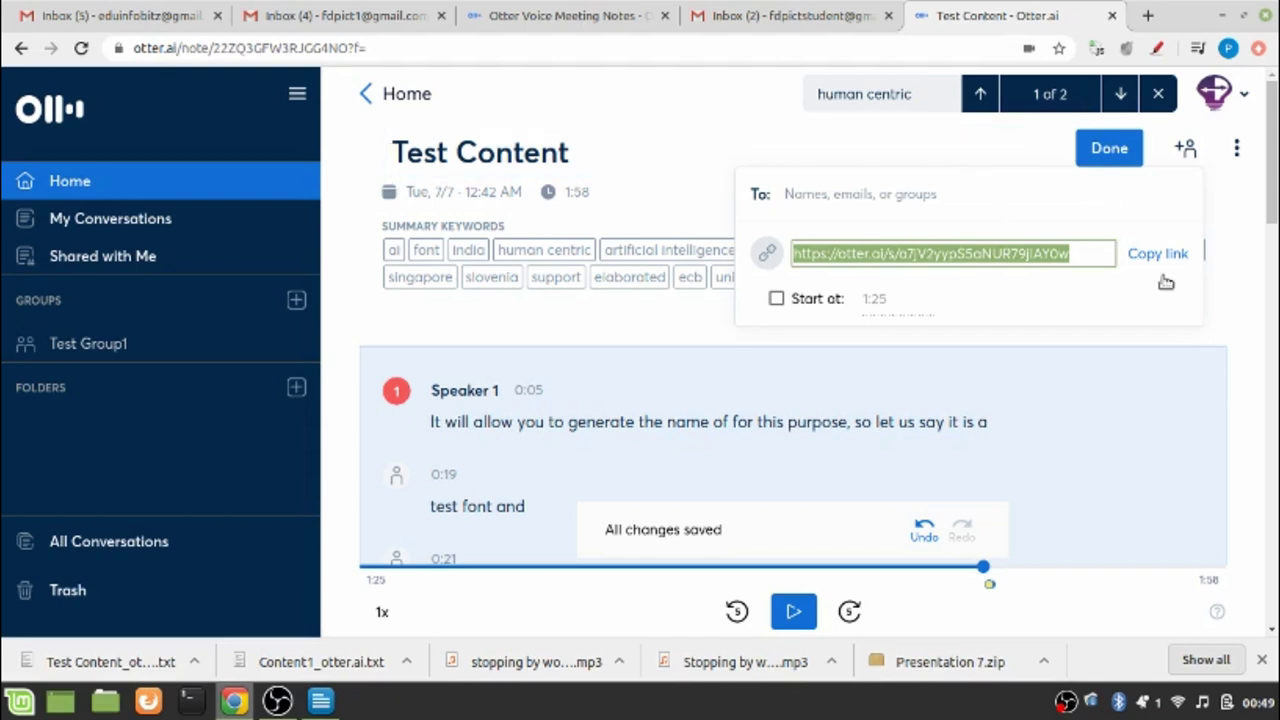
pyautogui.click(1224, 320)
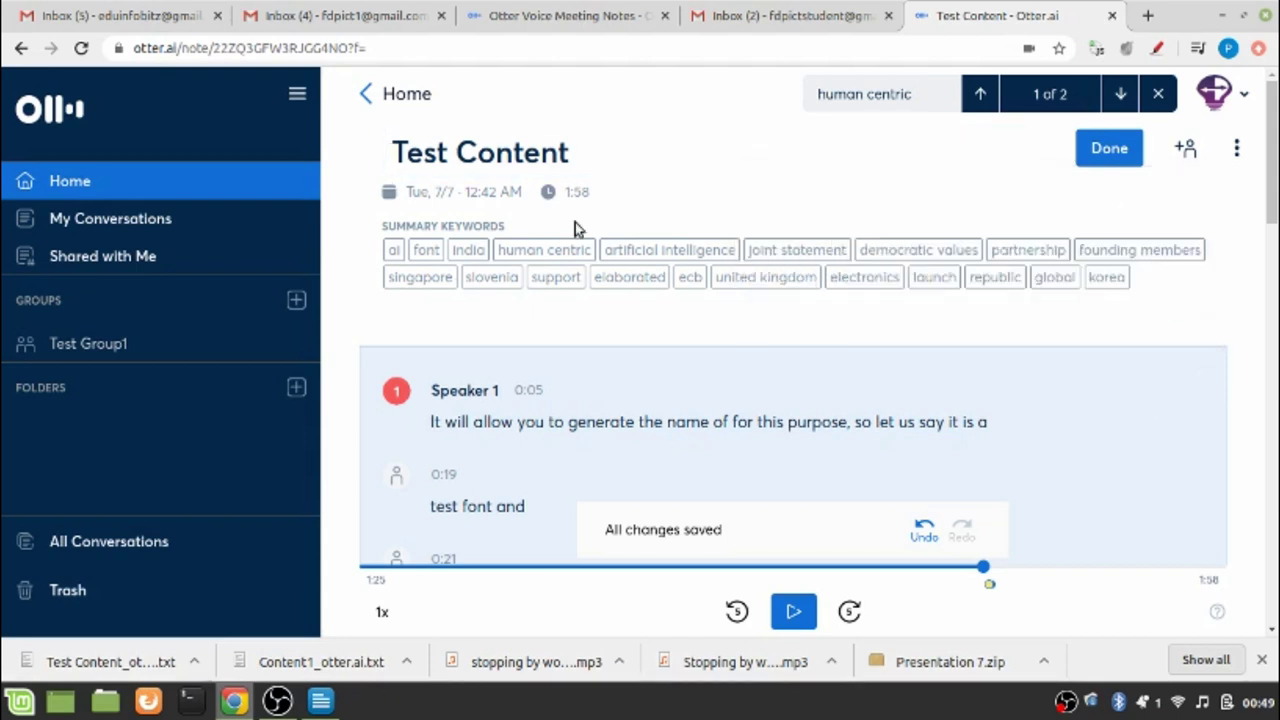
# From Home, import stopping by woods 1.mp3 from the Desktop and finish with Done
pyautogui.click(368, 97)
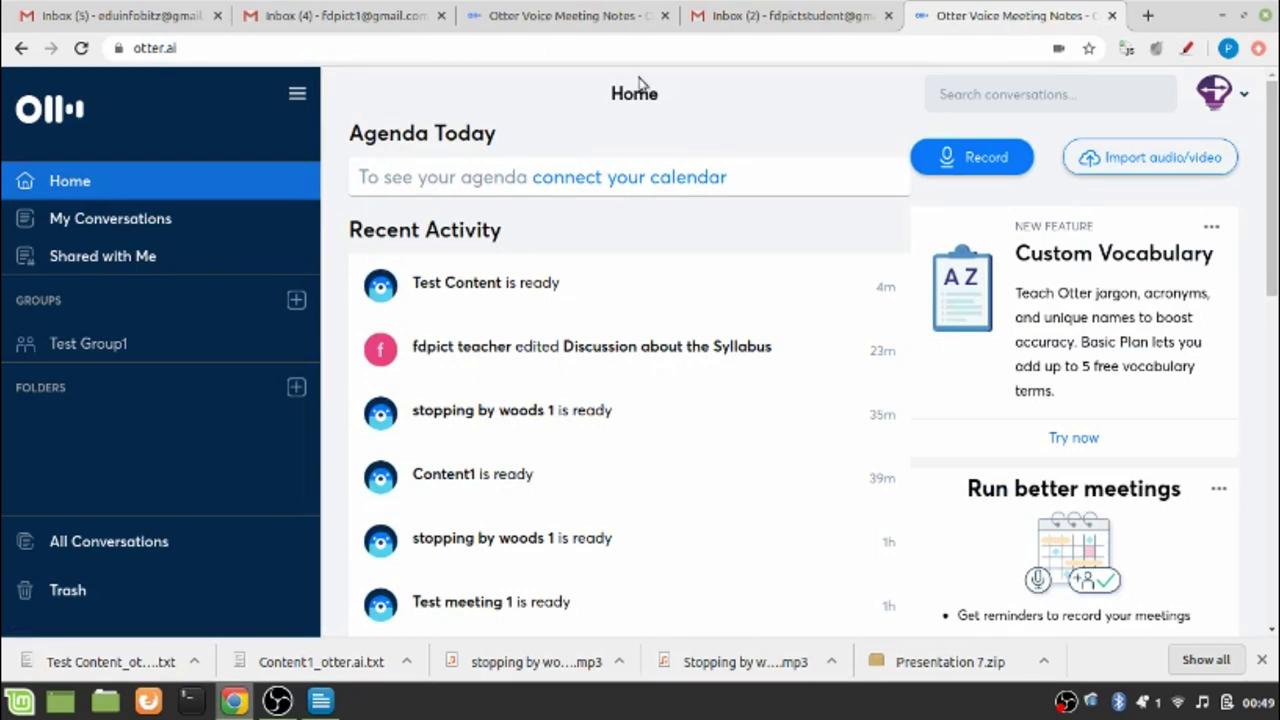
pyautogui.click(1141, 167)
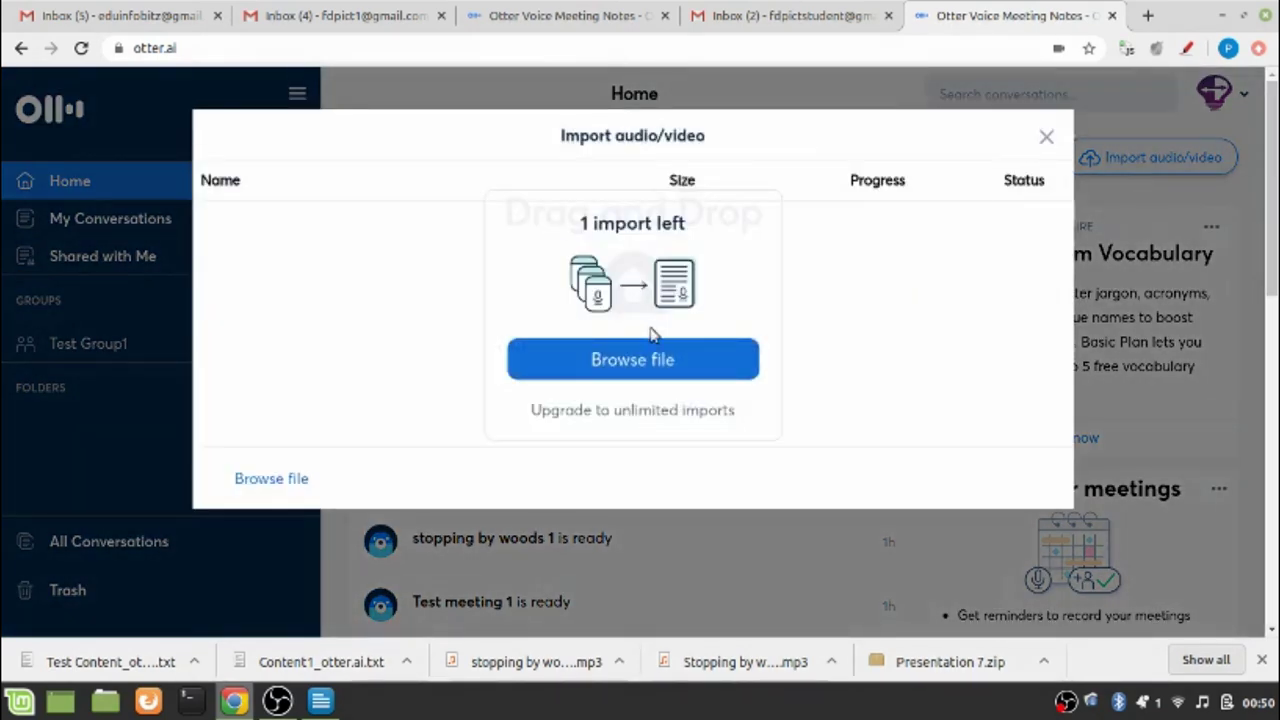
pyautogui.click(655, 365)
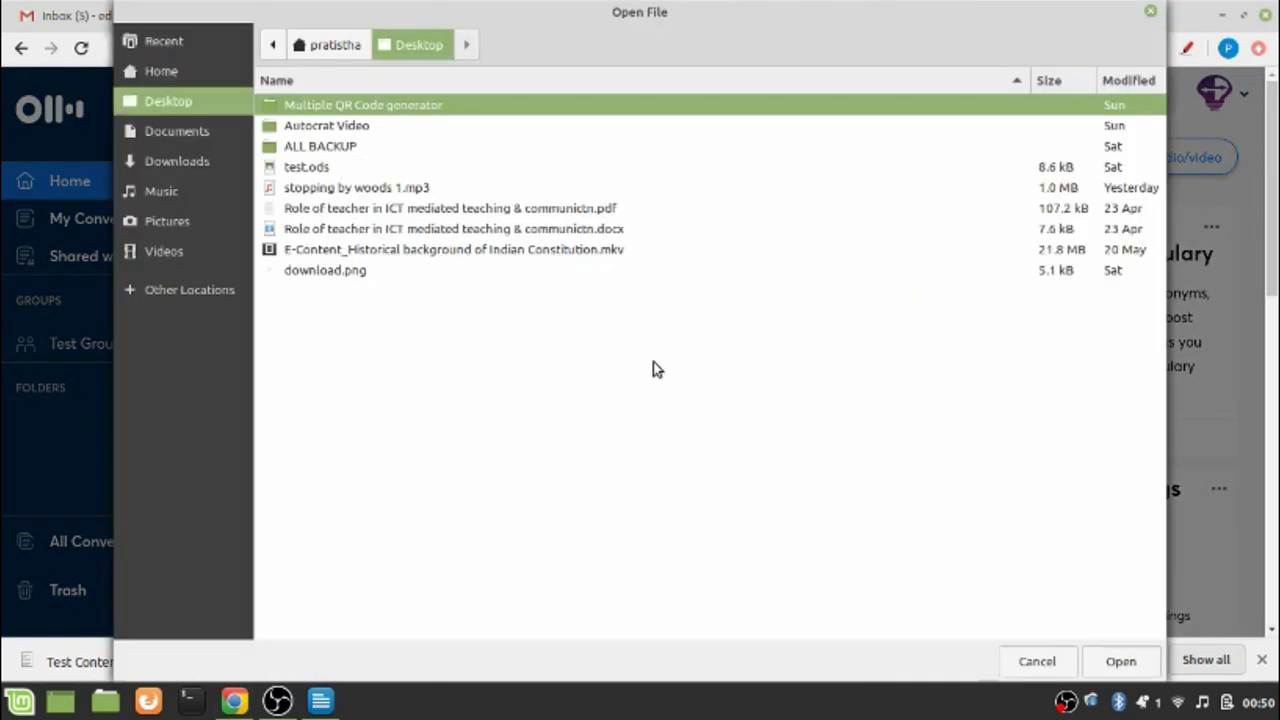
pyautogui.click(330, 190)
pyautogui.doubleClick(330, 190)
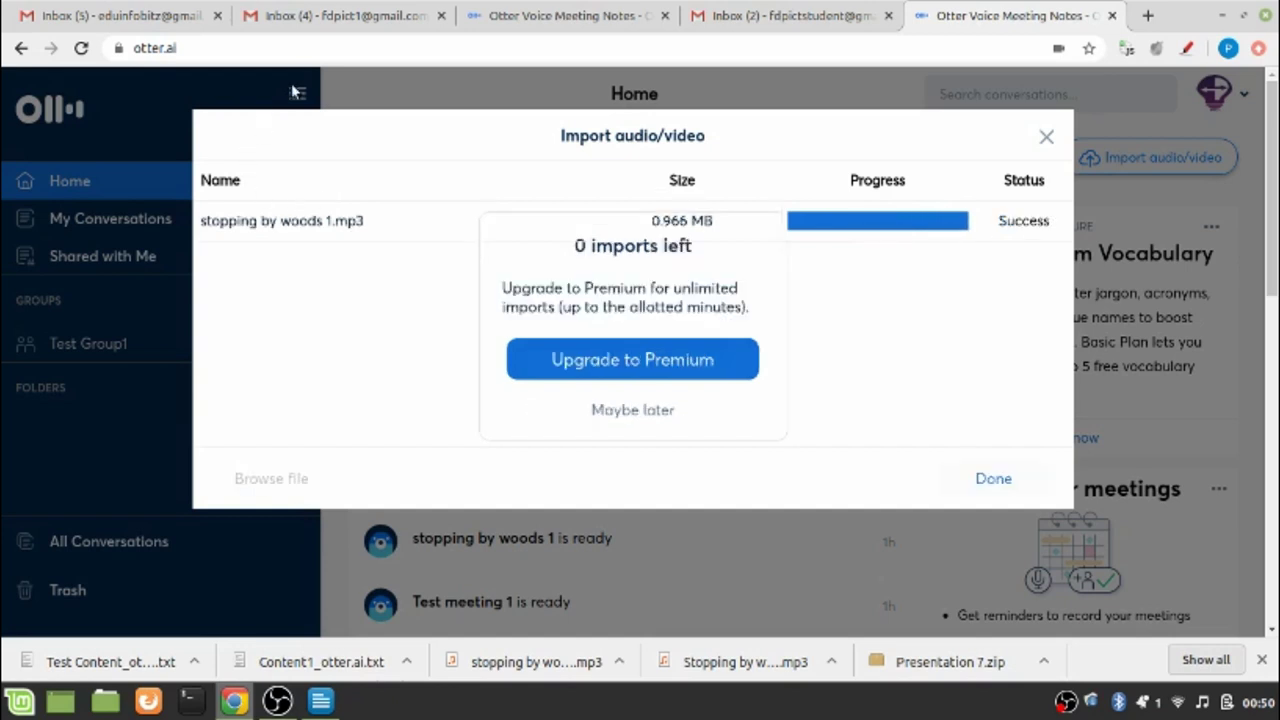
pyautogui.click(979, 483)
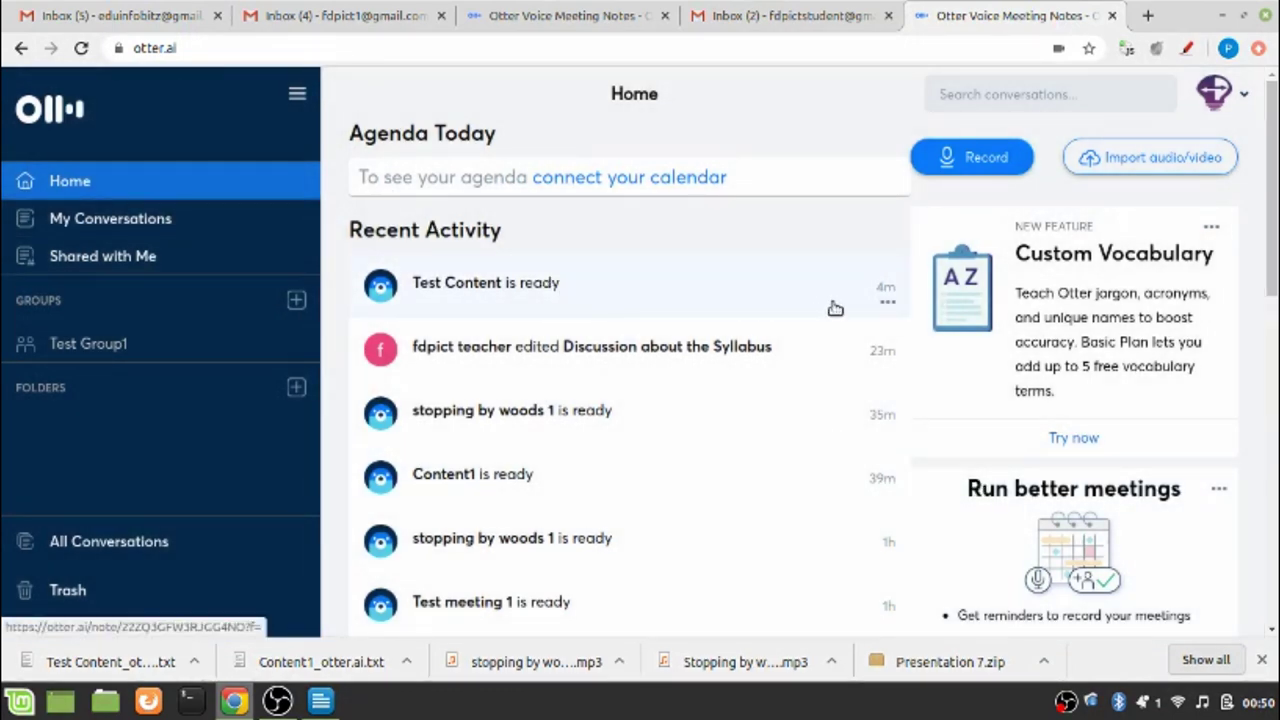
# Open My Conversations from the left sidebar
pyautogui.click(97, 224)
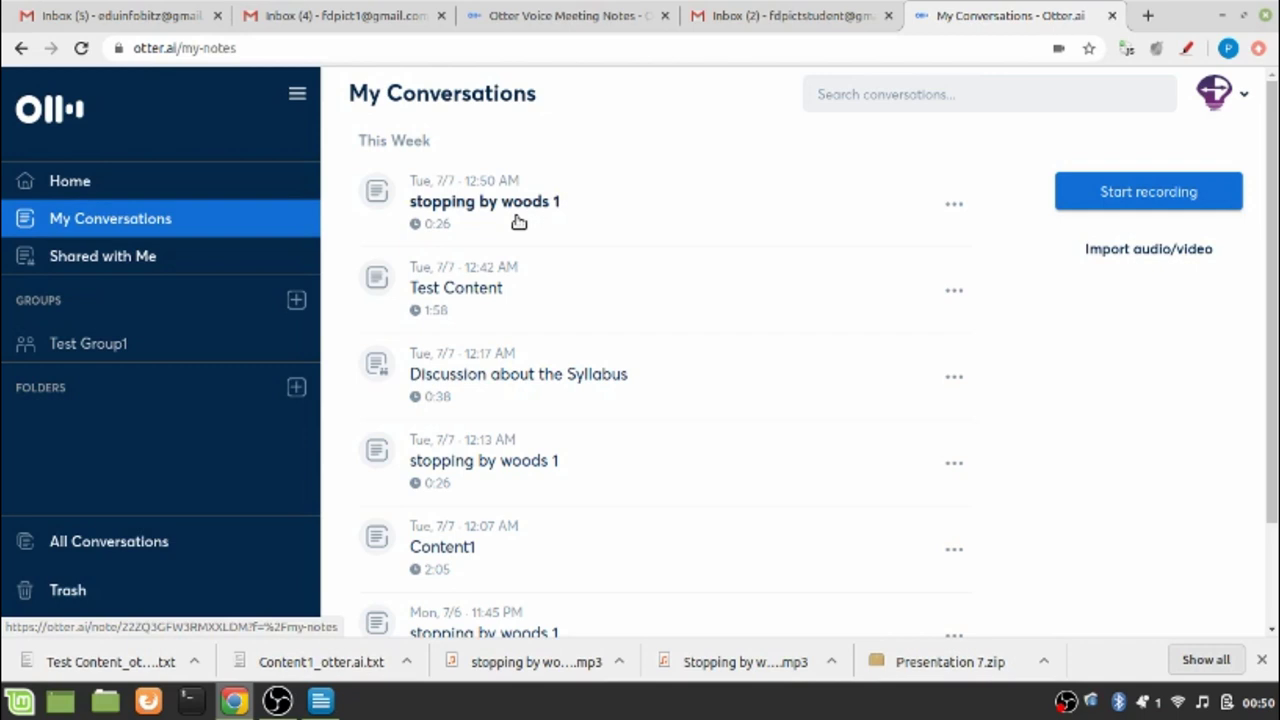
# Open the top 'stopping by woods 1' conversation with its 0:26 transcript
pyautogui.click(423, 204)
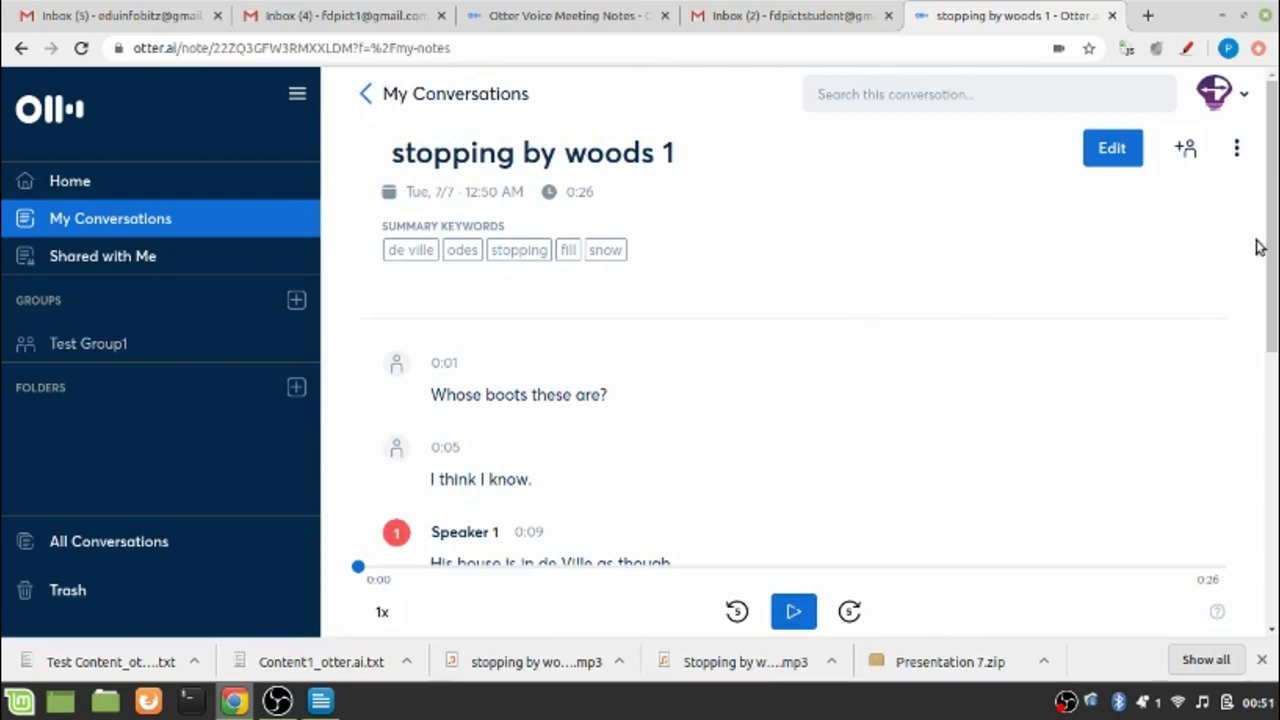
pyautogui.moveTo(1268, 250); pyautogui.dragTo(1273, 304)
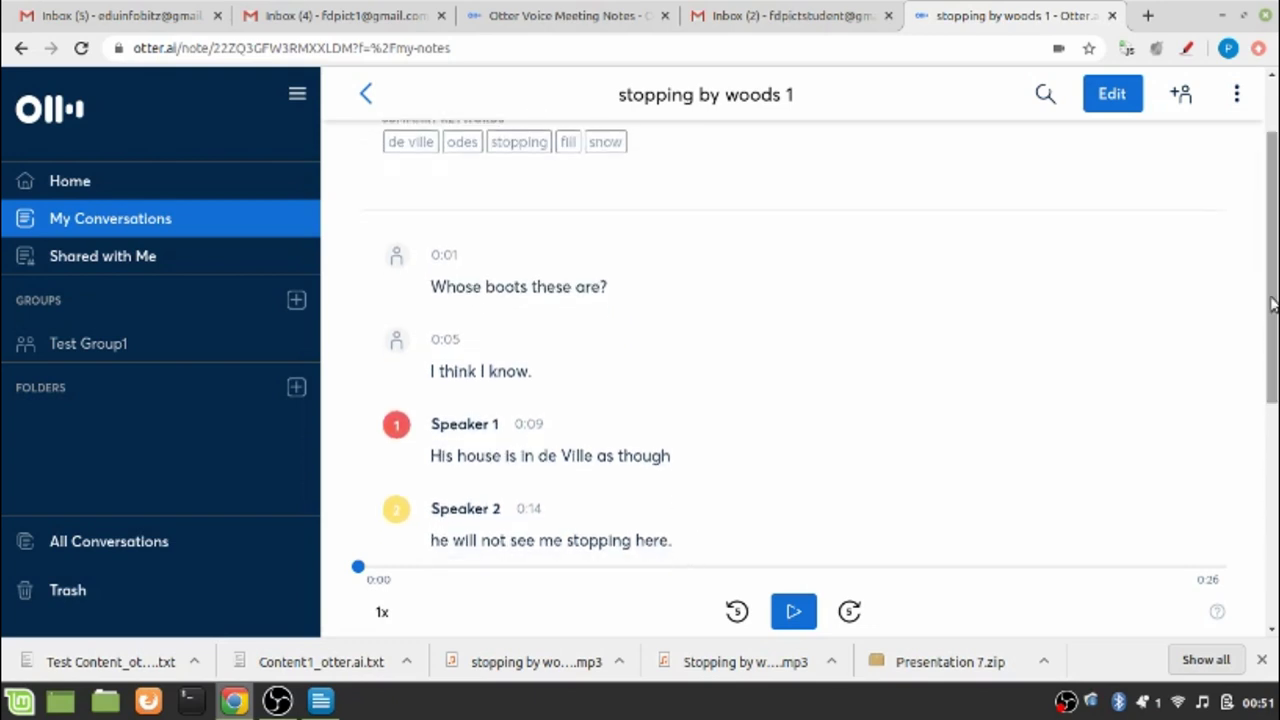
pyautogui.moveTo(1273, 304); pyautogui.dragTo(1274, 383)
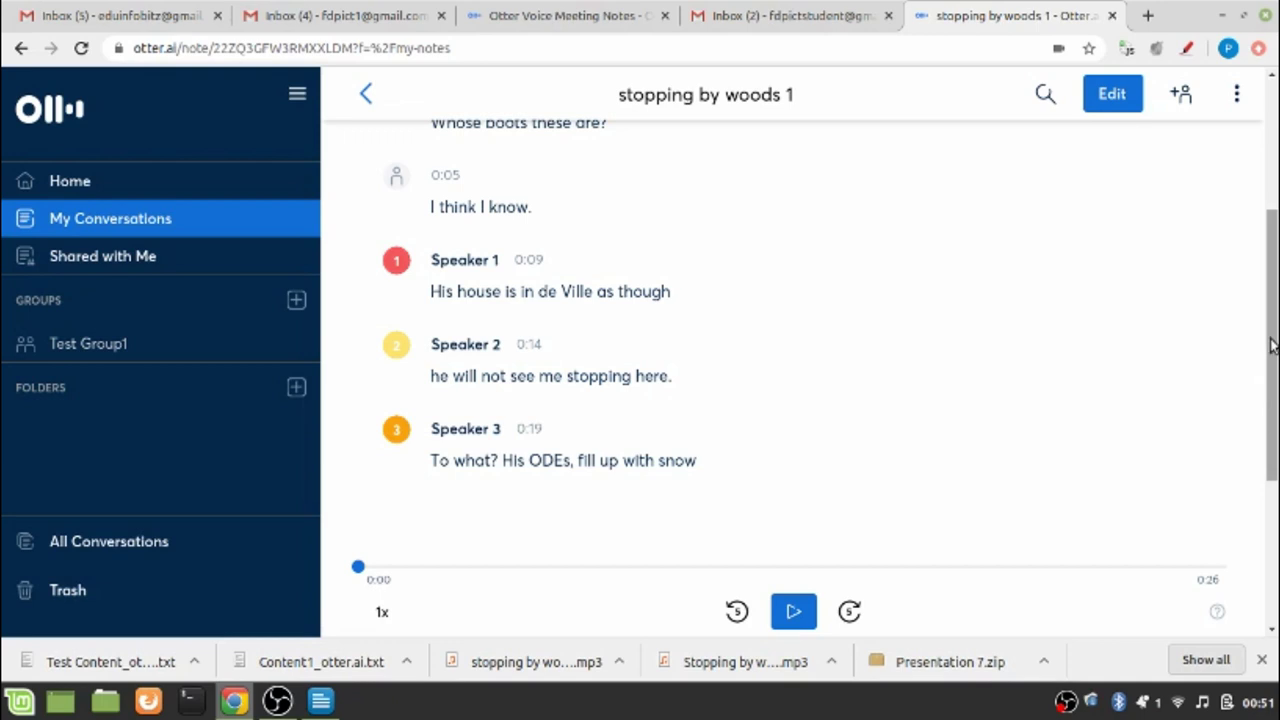
pyautogui.moveTo(1273, 345); pyautogui.dragTo(1275, 238)
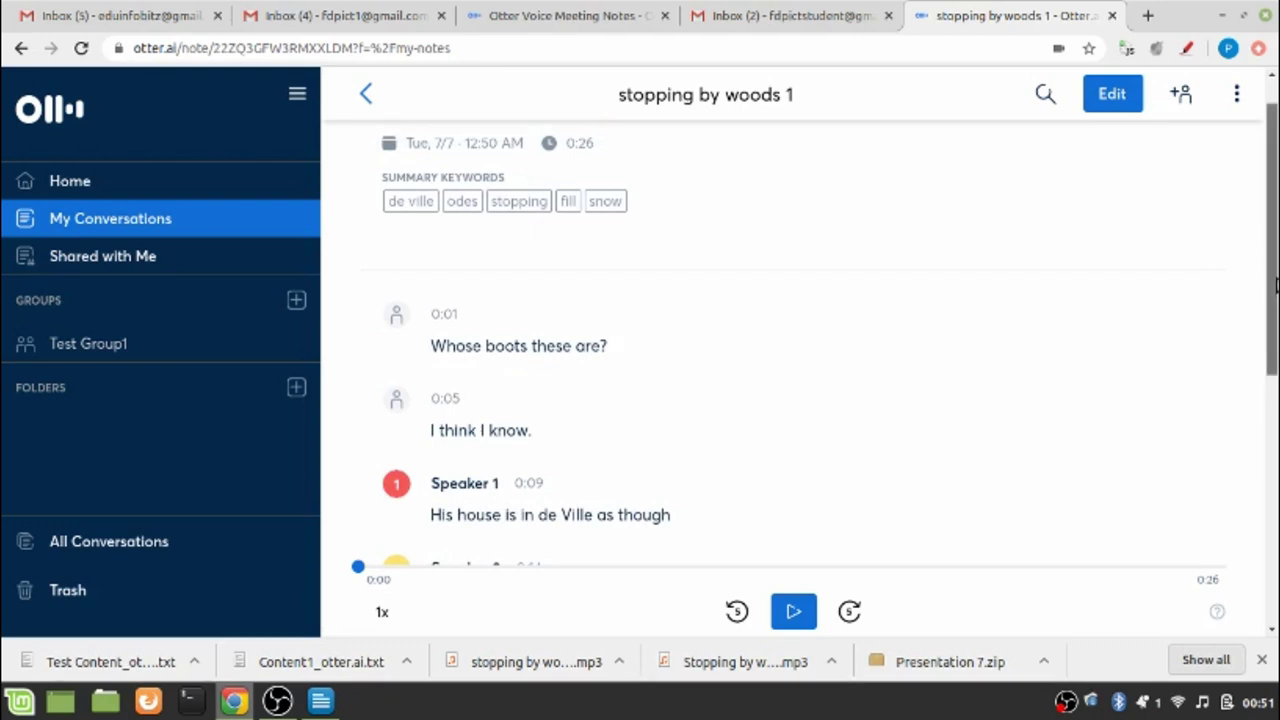
pyautogui.moveTo(1275, 285); pyautogui.dragTo(1275, 190)
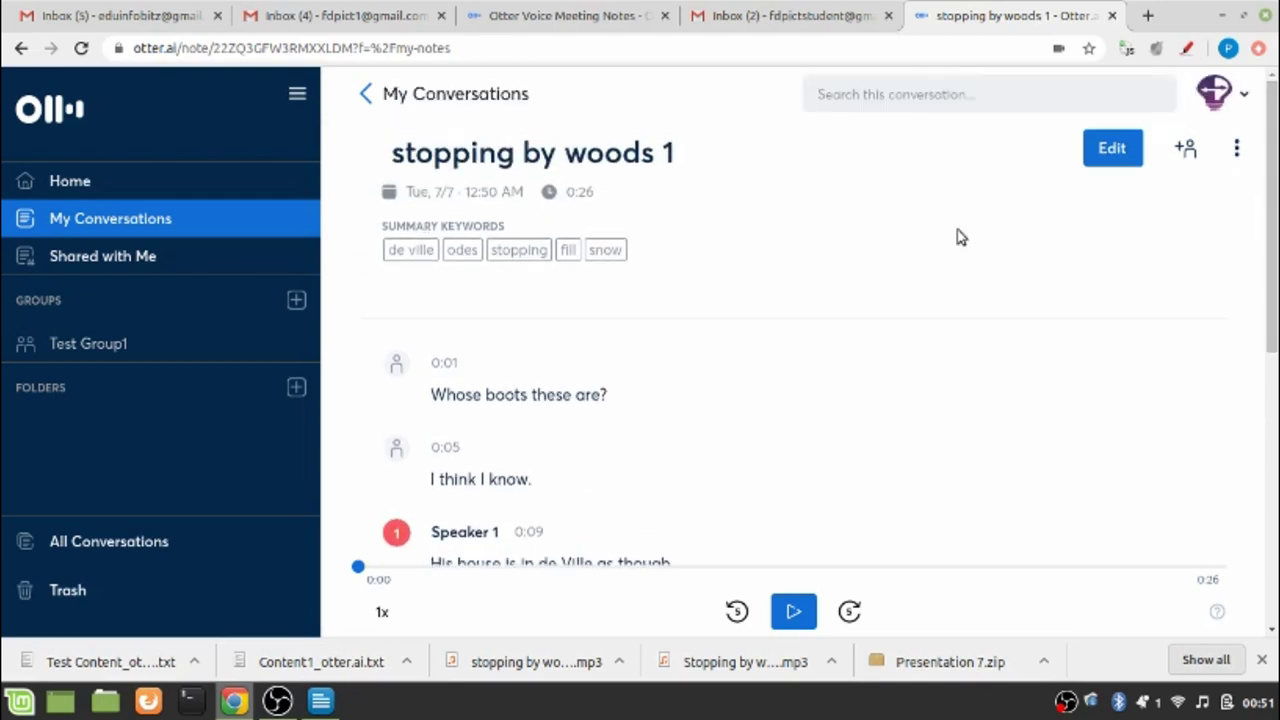
# Export the stopping by woods 1 transcript as a TXT file
pyautogui.click(1238, 150)
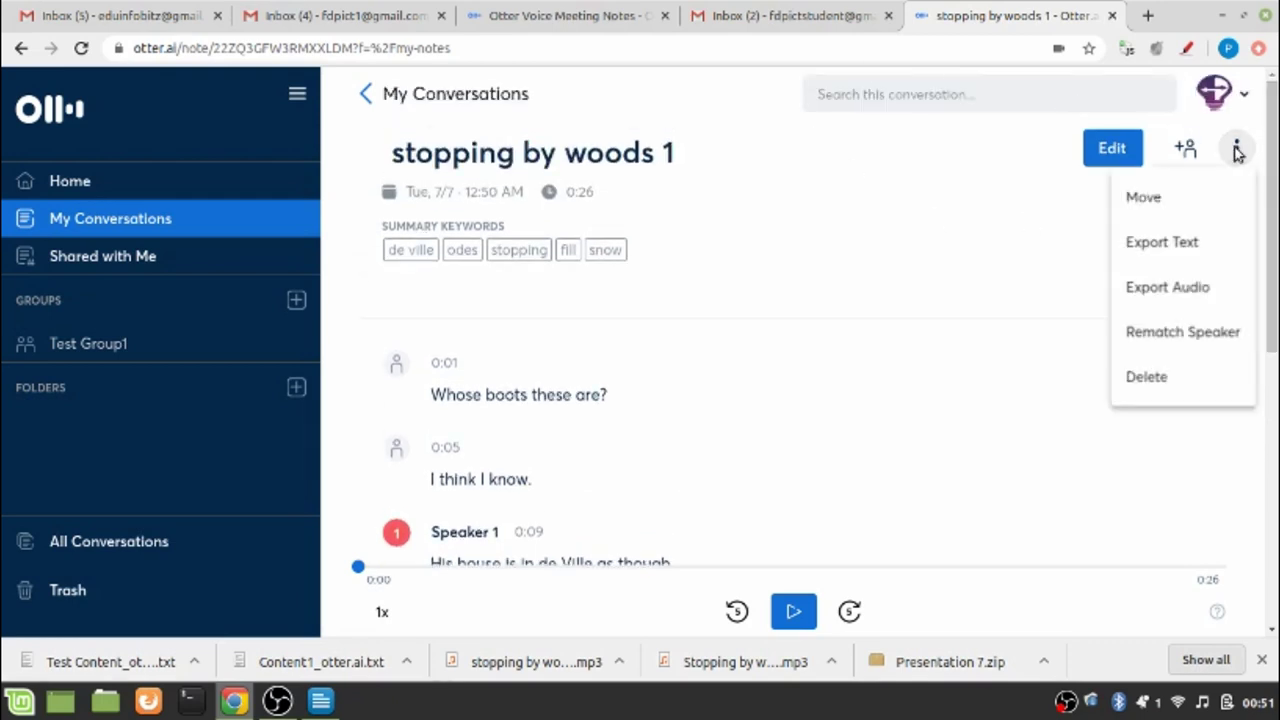
pyautogui.click(1155, 242)
pyautogui.click(885, 128)
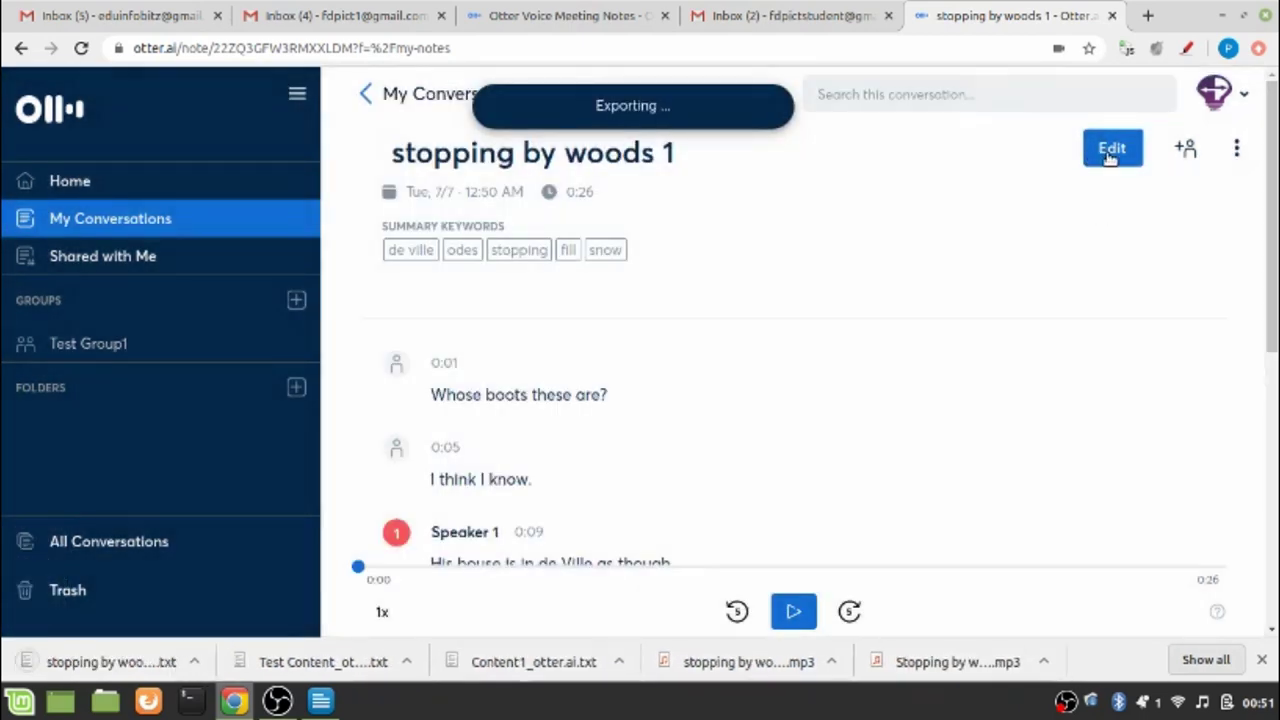
# Create a view-only share link for stopping by woods 1 and close the panel
pyautogui.click(1187, 150)
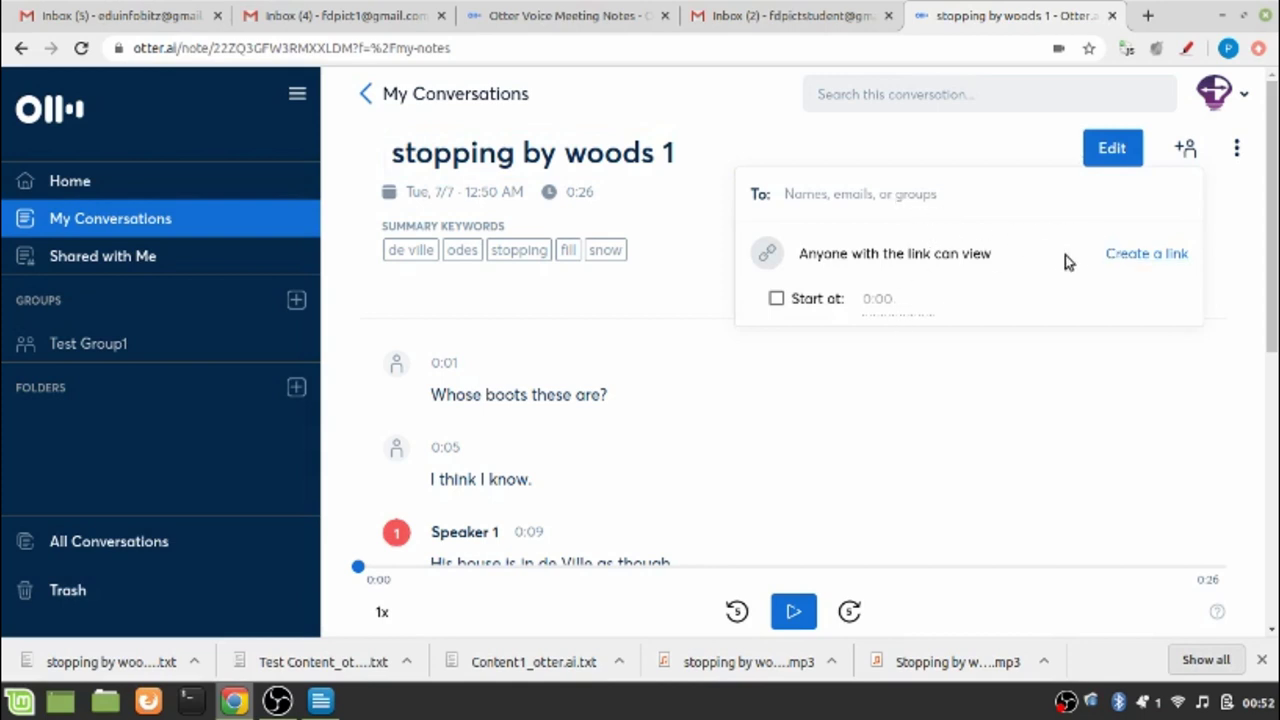
pyautogui.click(1125, 257)
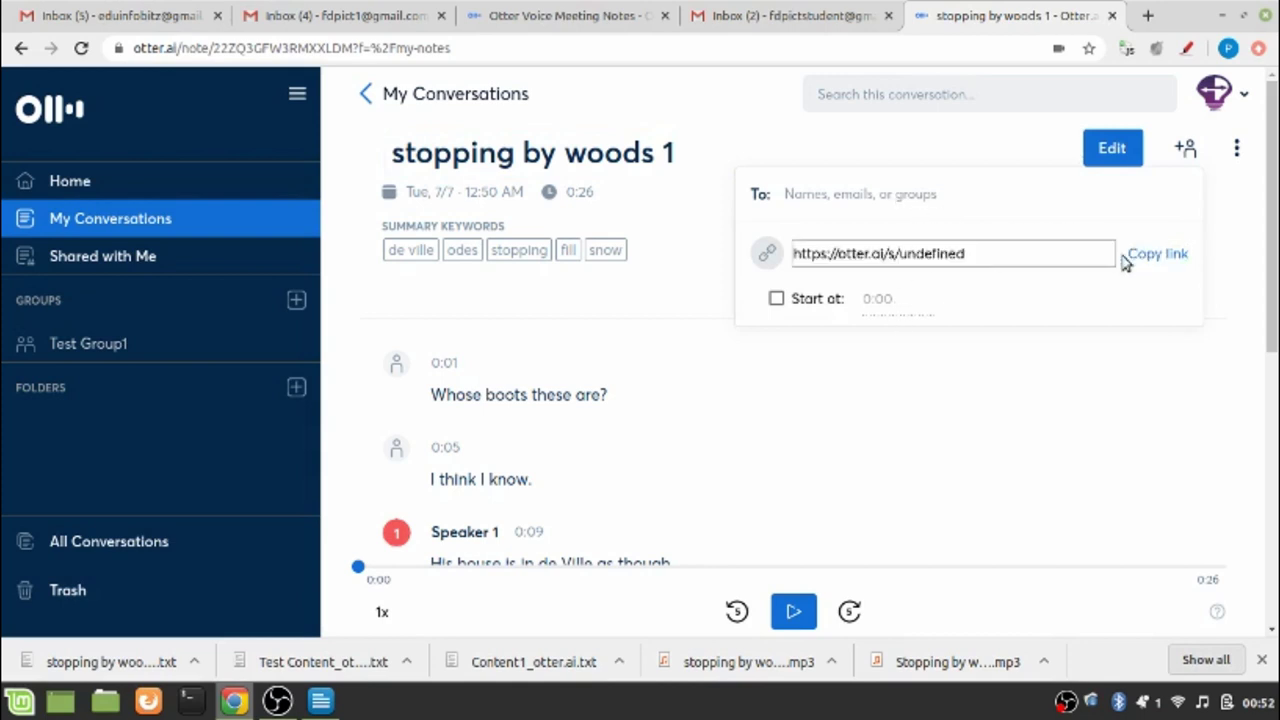
pyautogui.click(870, 347)
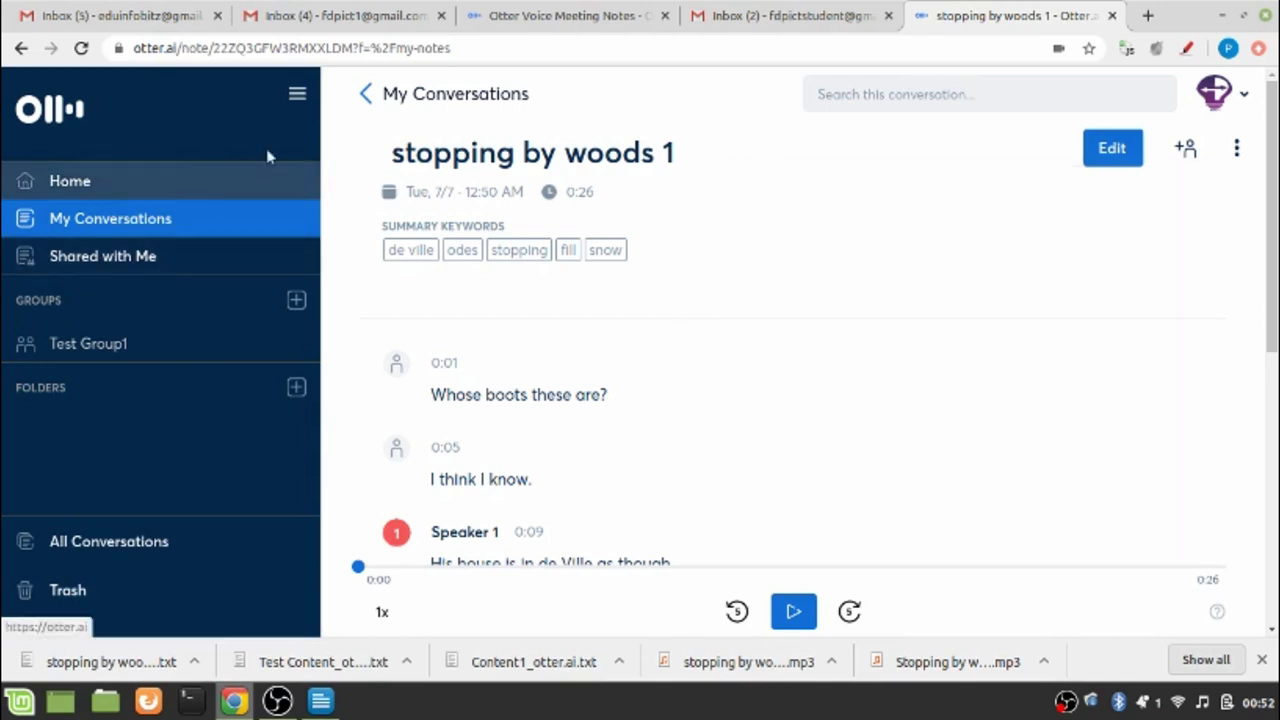
pyautogui.click(362, 94)
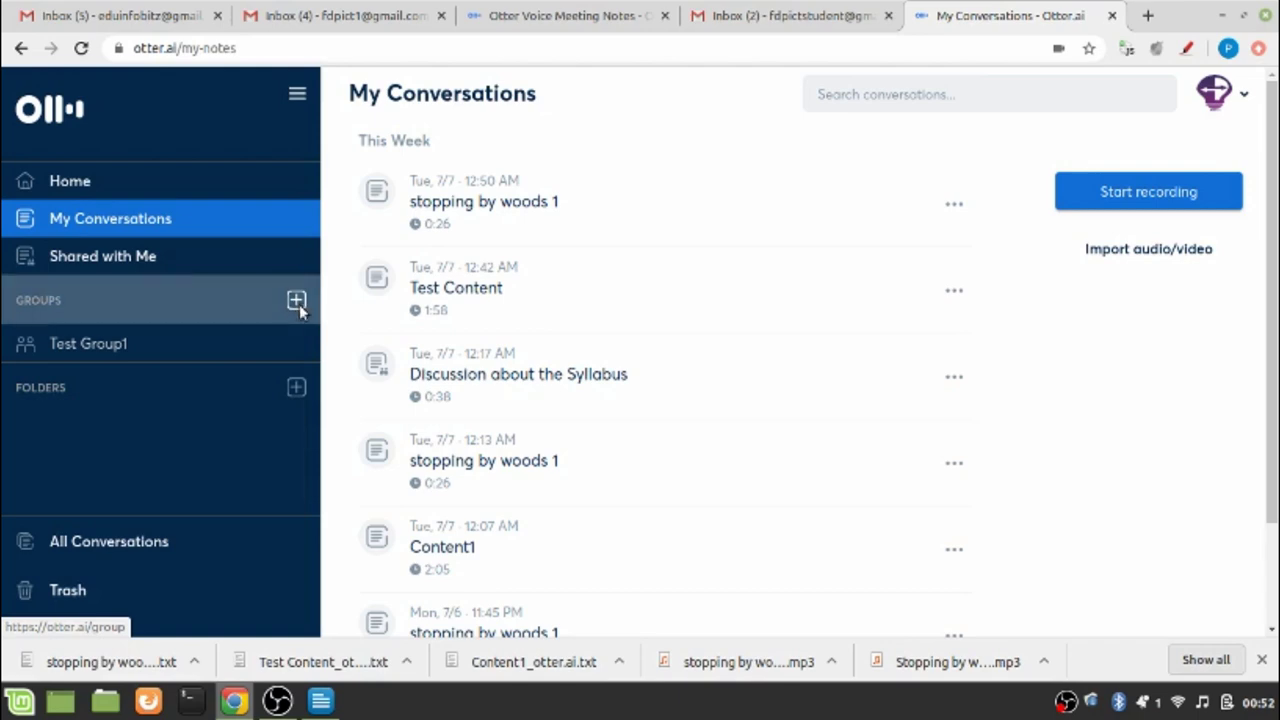
# Create a group named 'group2' and invite two members by their e-mail addresses
pyautogui.click(297, 302)
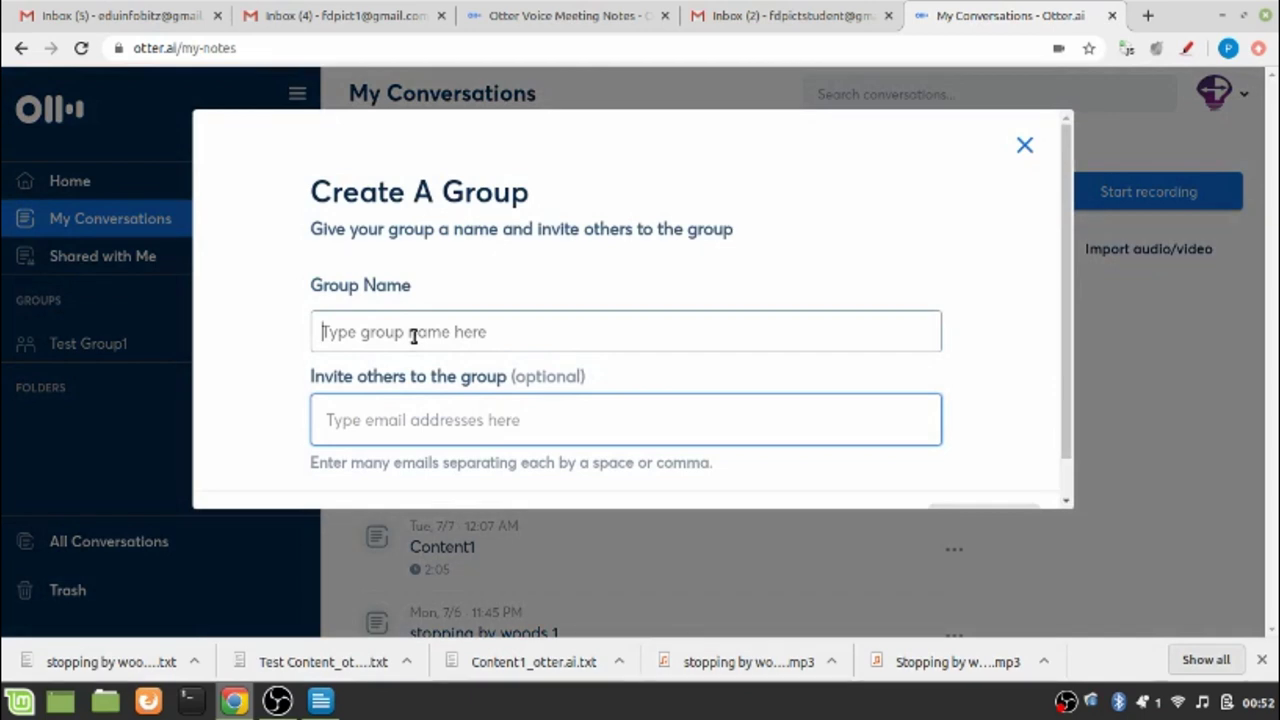
pyautogui.write('g')
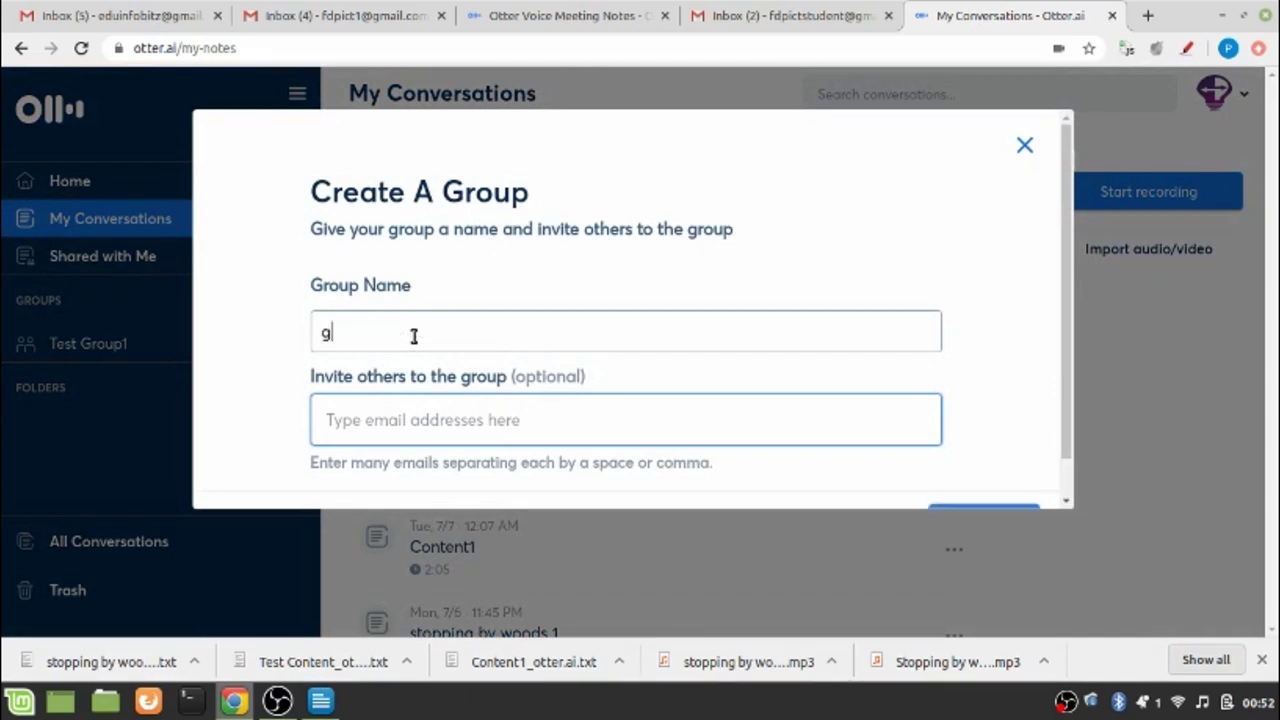
pyautogui.write('roup')
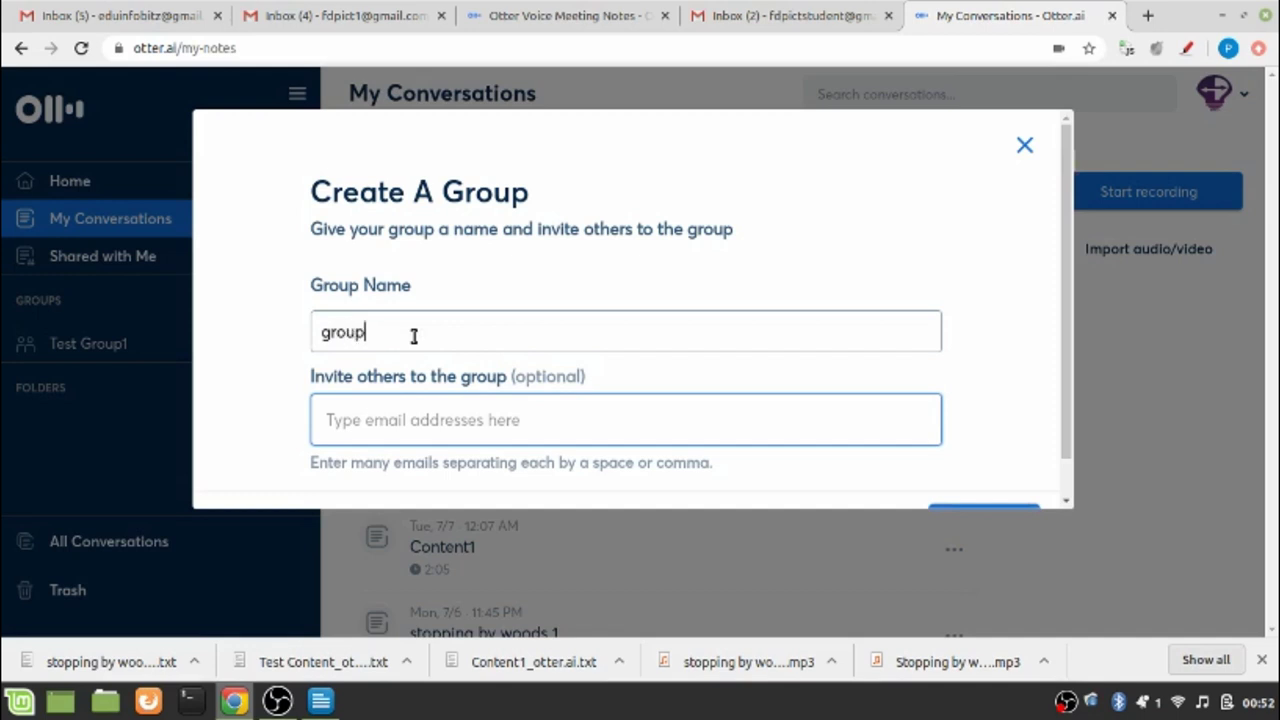
pyautogui.write('2')
pyautogui.click(368, 428)
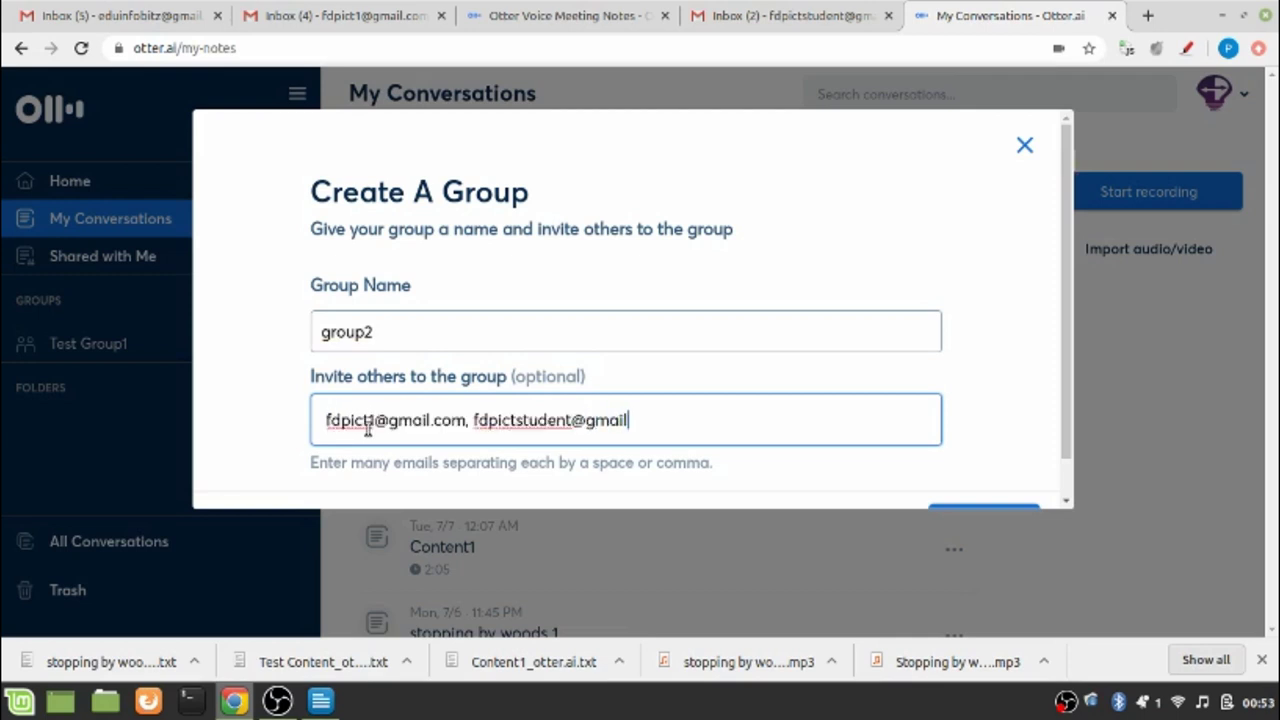
pyautogui.moveTo(1071, 423); pyautogui.dragTo(1068, 472)
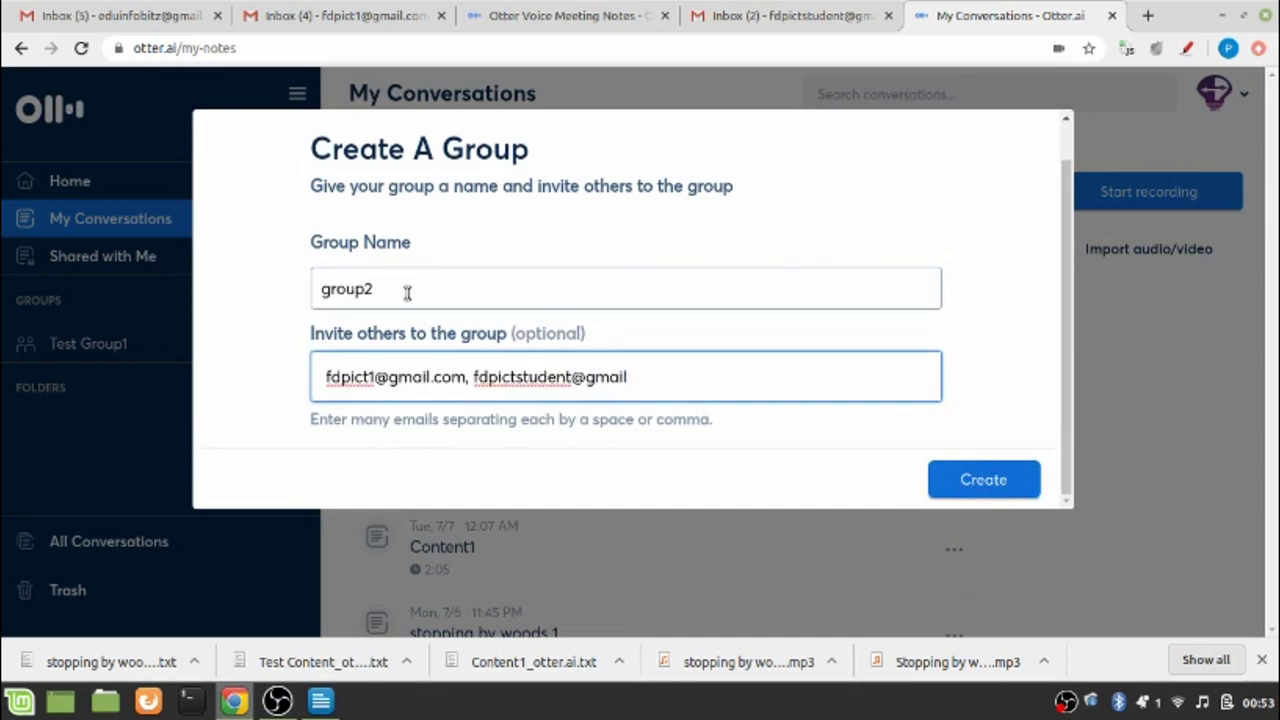
pyautogui.click(966, 488)
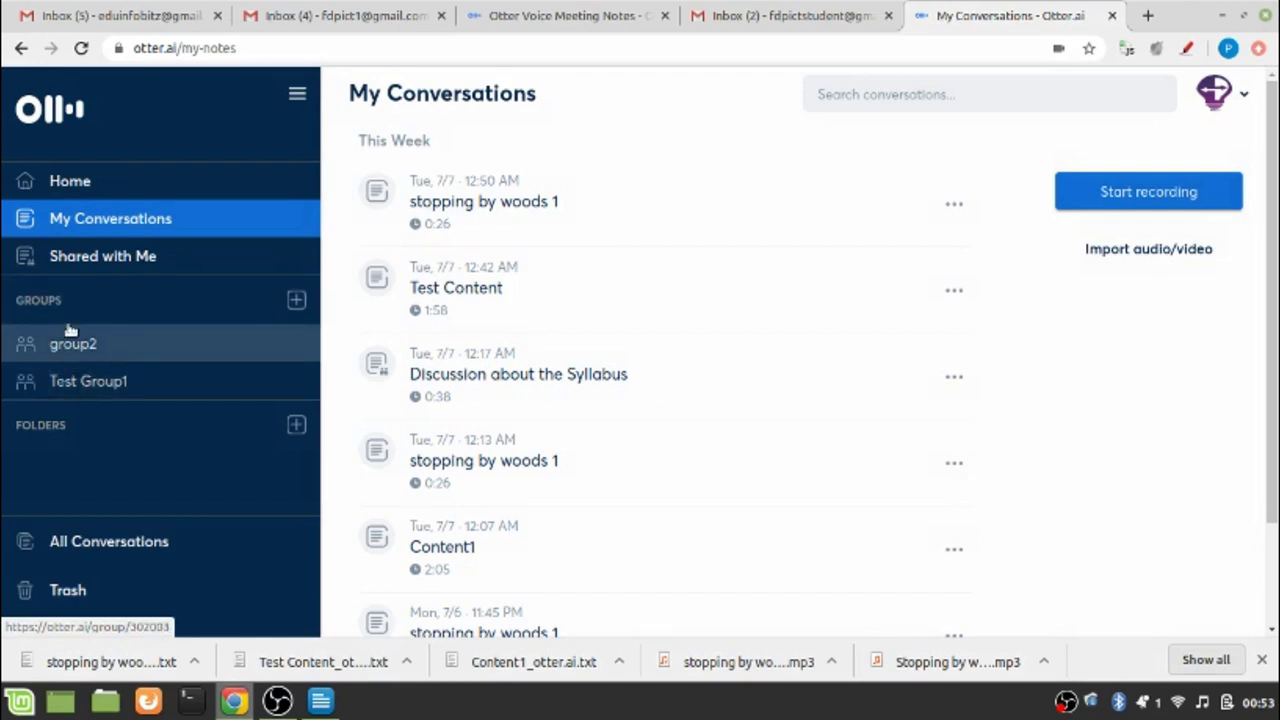
# Open the group2 page from the GROUPS section of the sidebar
pyautogui.click(77, 347)
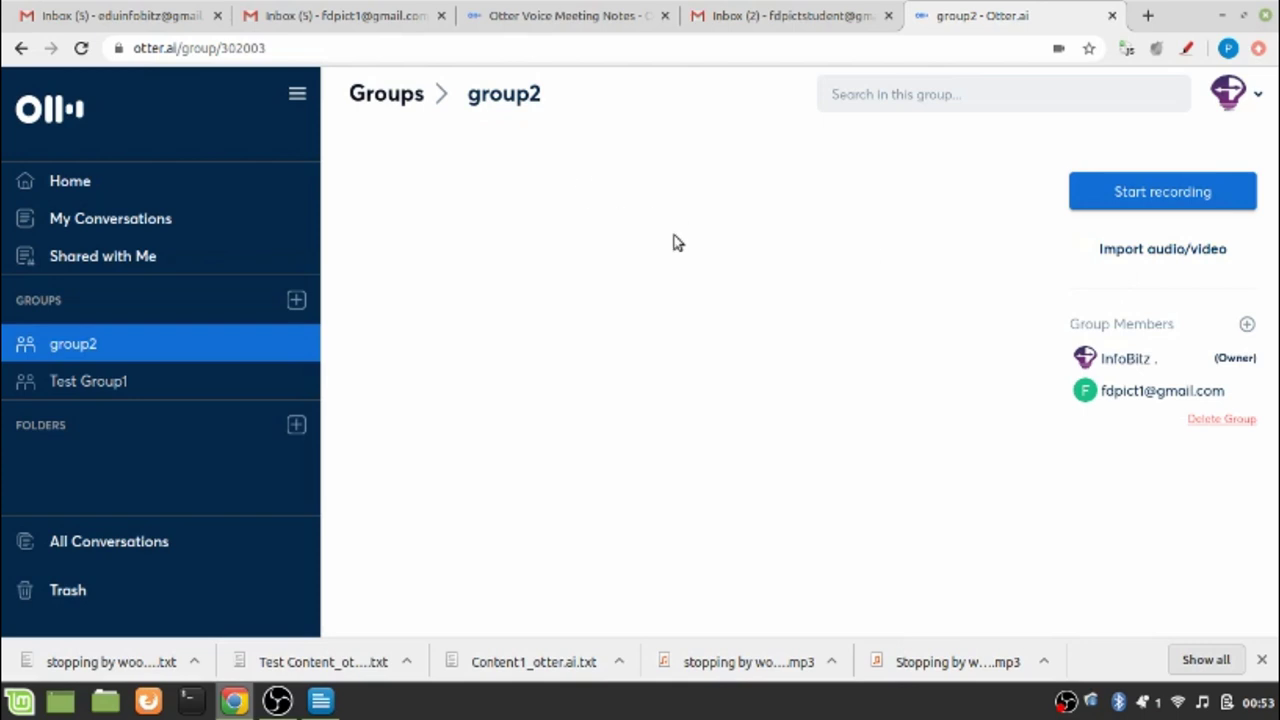
# Start a new shared group2 recording and title it 'Discussion about the syllabus'
pyautogui.click(1128, 204)
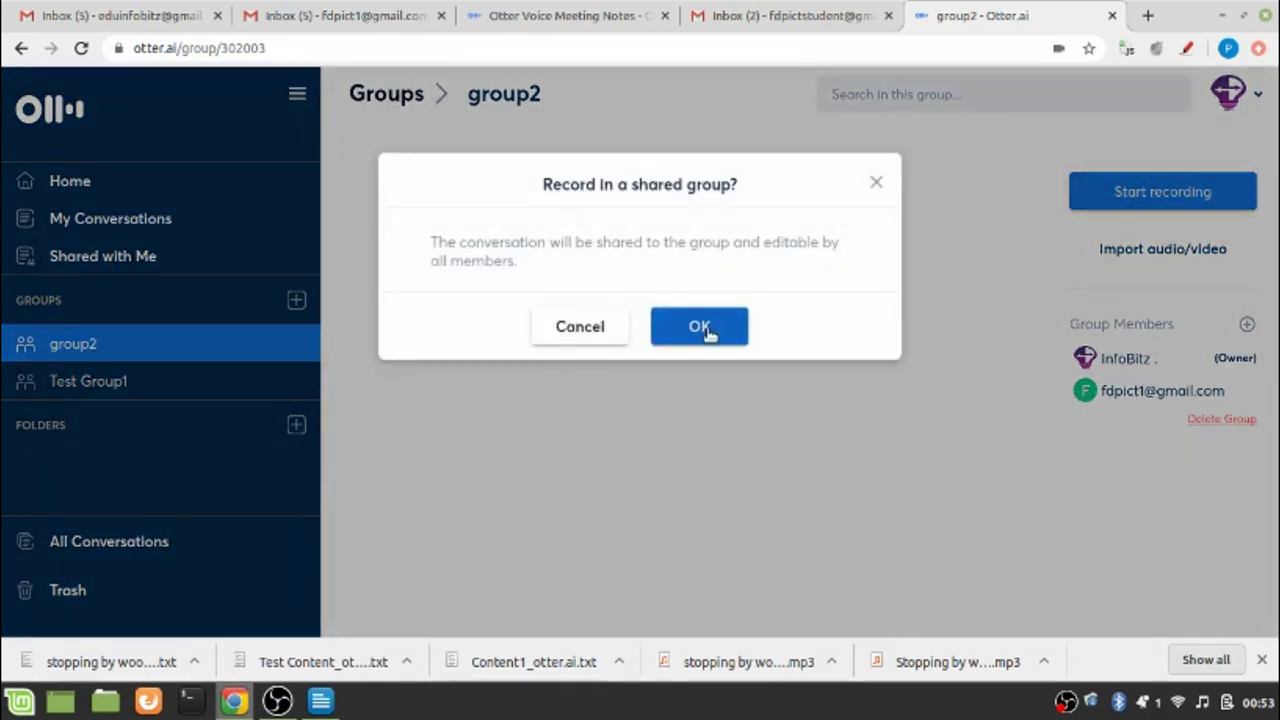
pyautogui.click(707, 332)
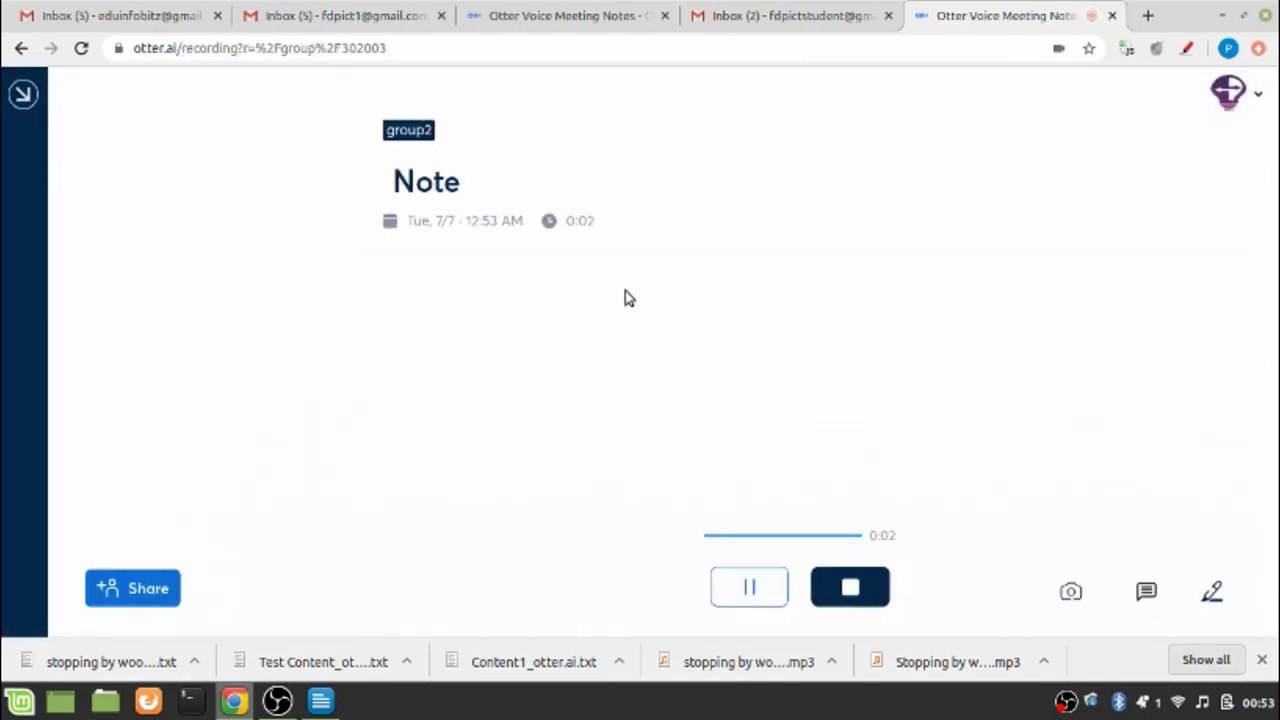
pyautogui.click(333, 182)
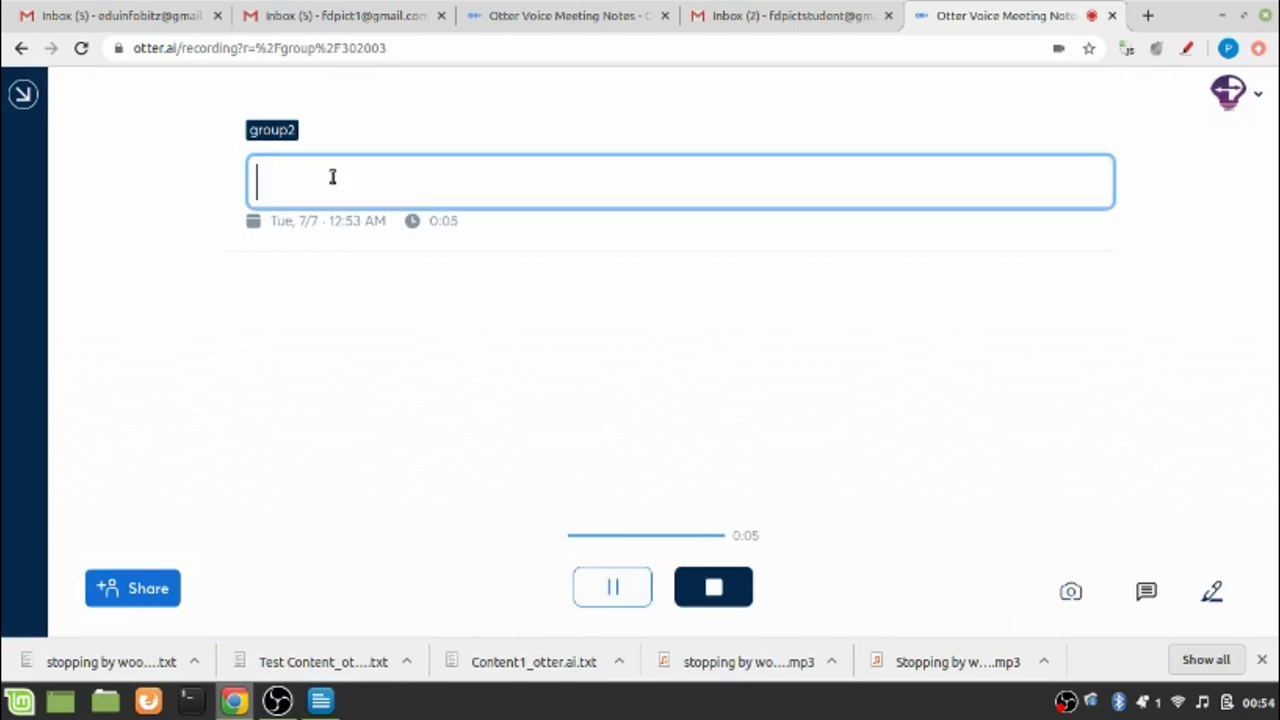
pyautogui.write('Dis')
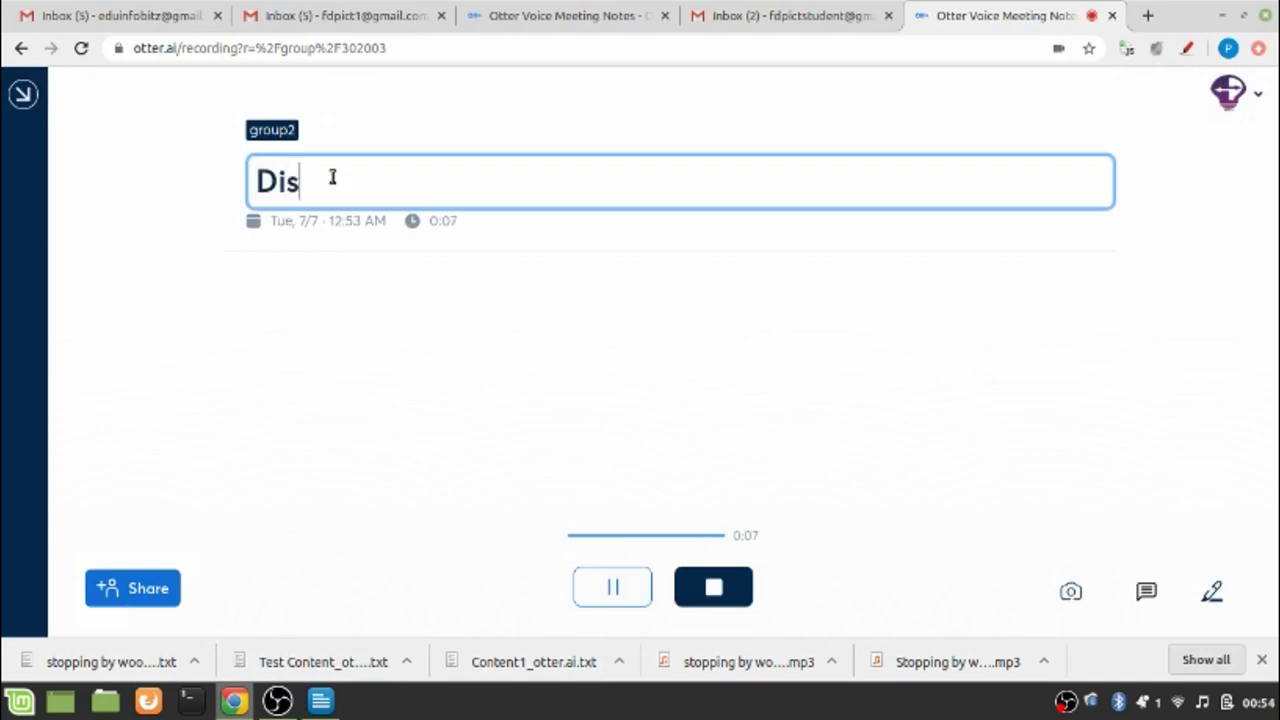
pyautogui.write('cussion about ')
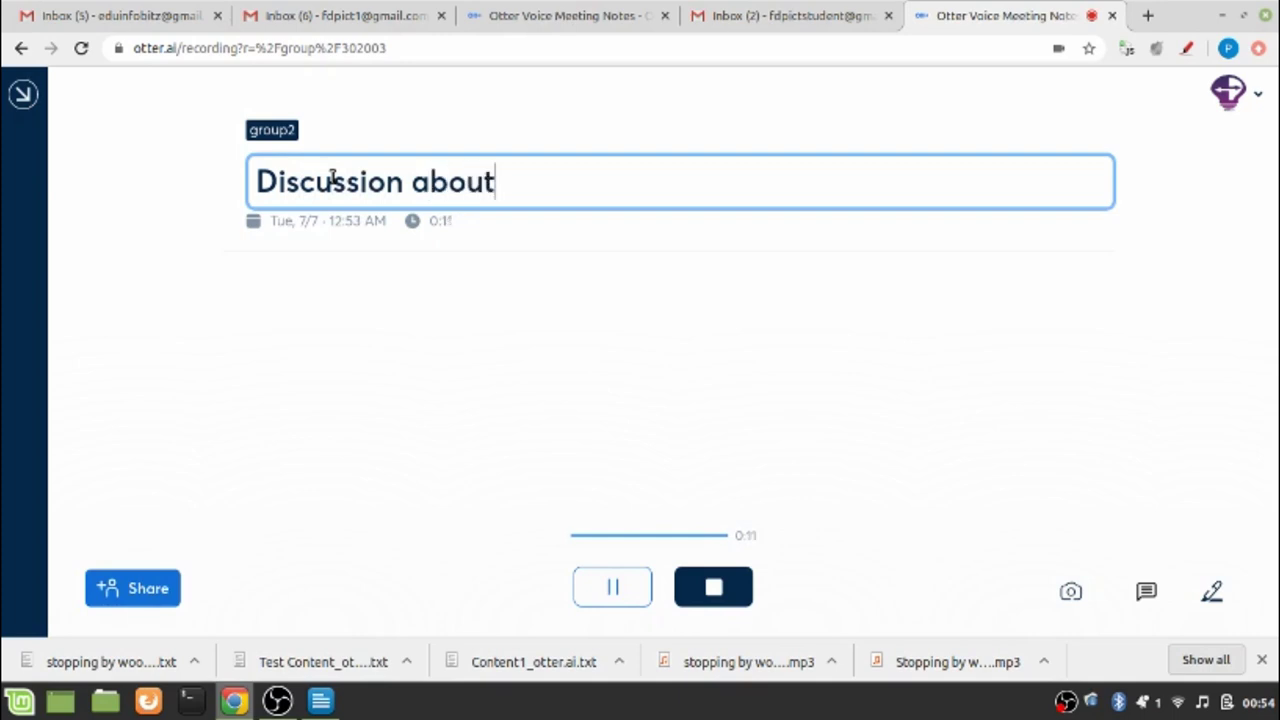
pyautogui.write('the ')
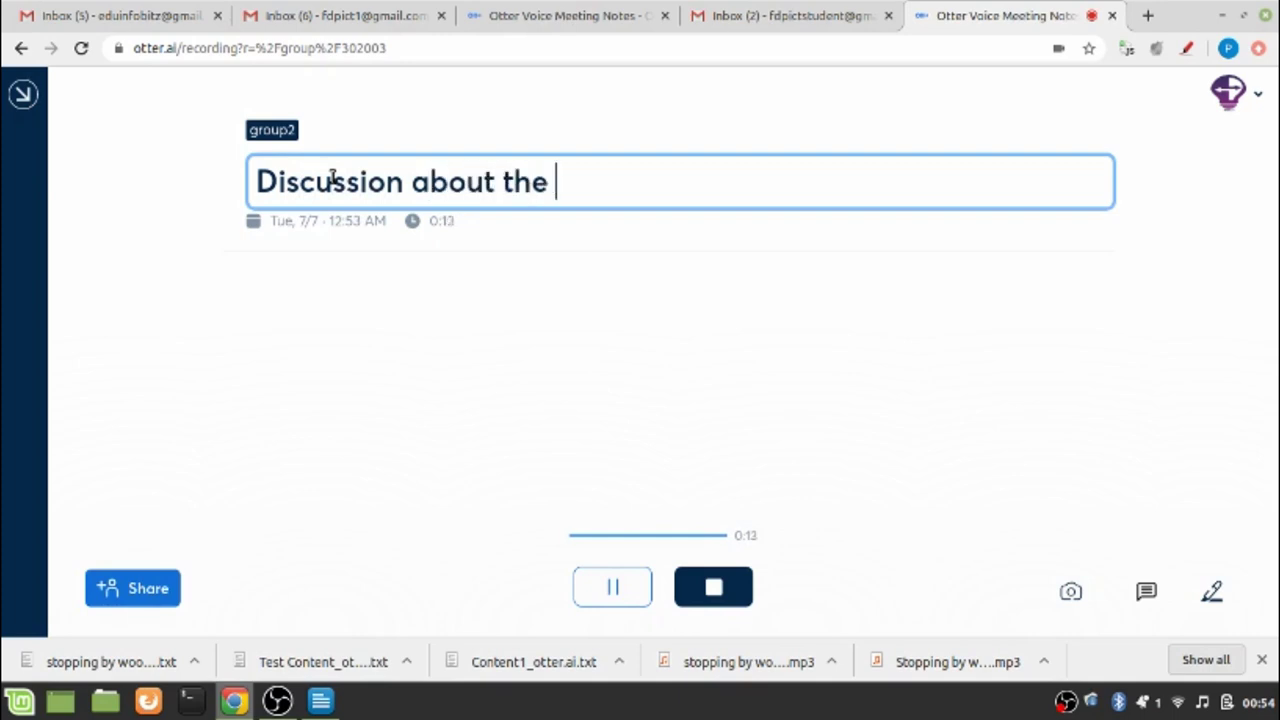
pyautogui.write('syllabus')
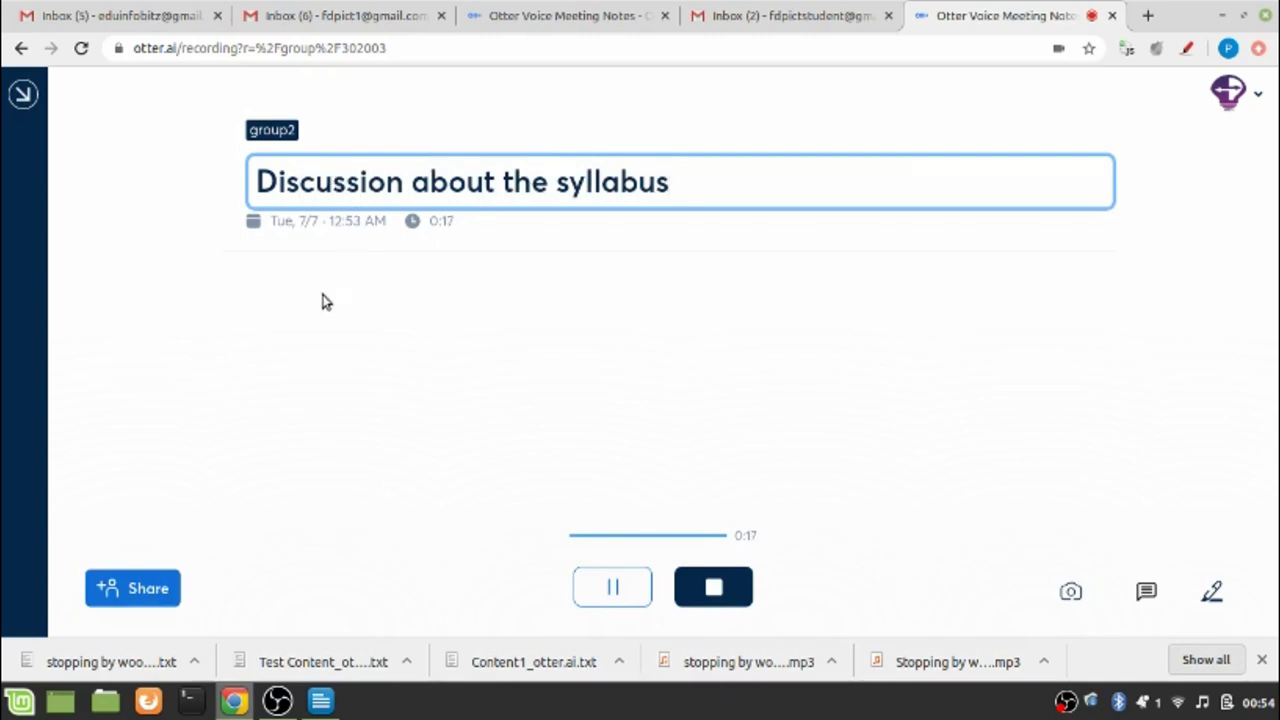
pyautogui.press('Return')
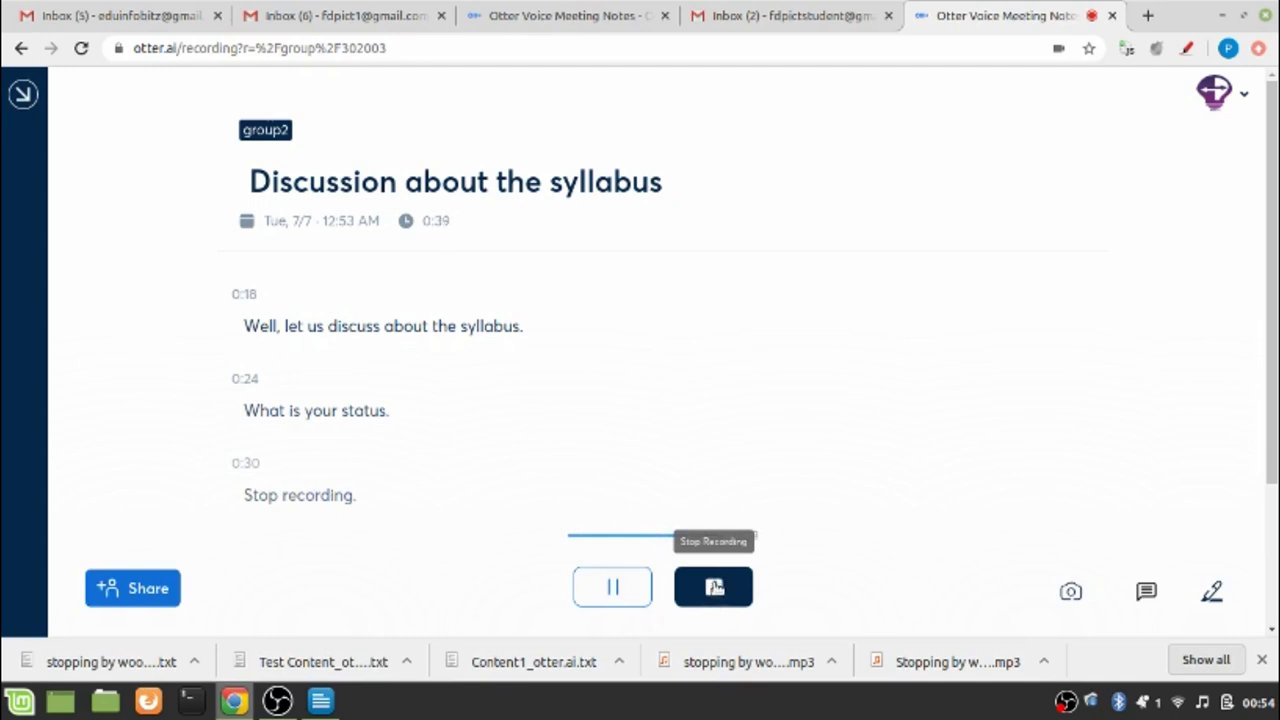
# Stop the recording and open the saved 'Discussion about the syllabus' conversation in group2
pyautogui.click(714, 586)
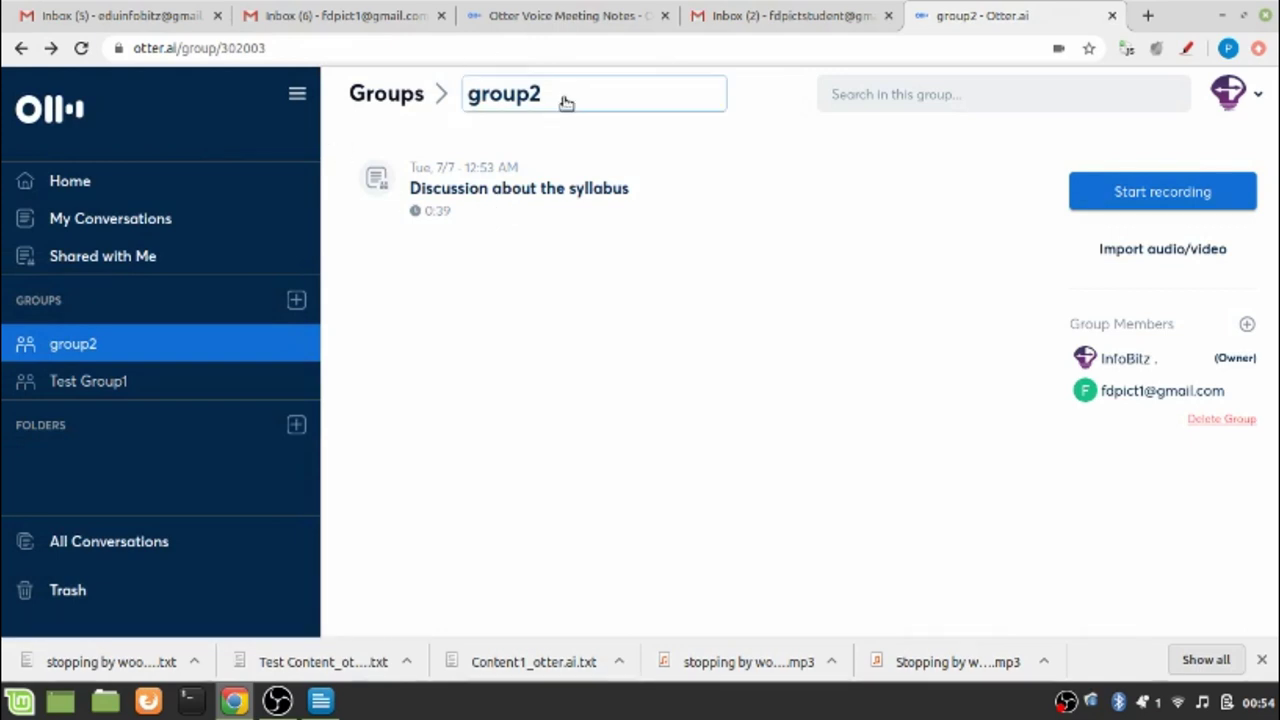
pyautogui.click(456, 190)
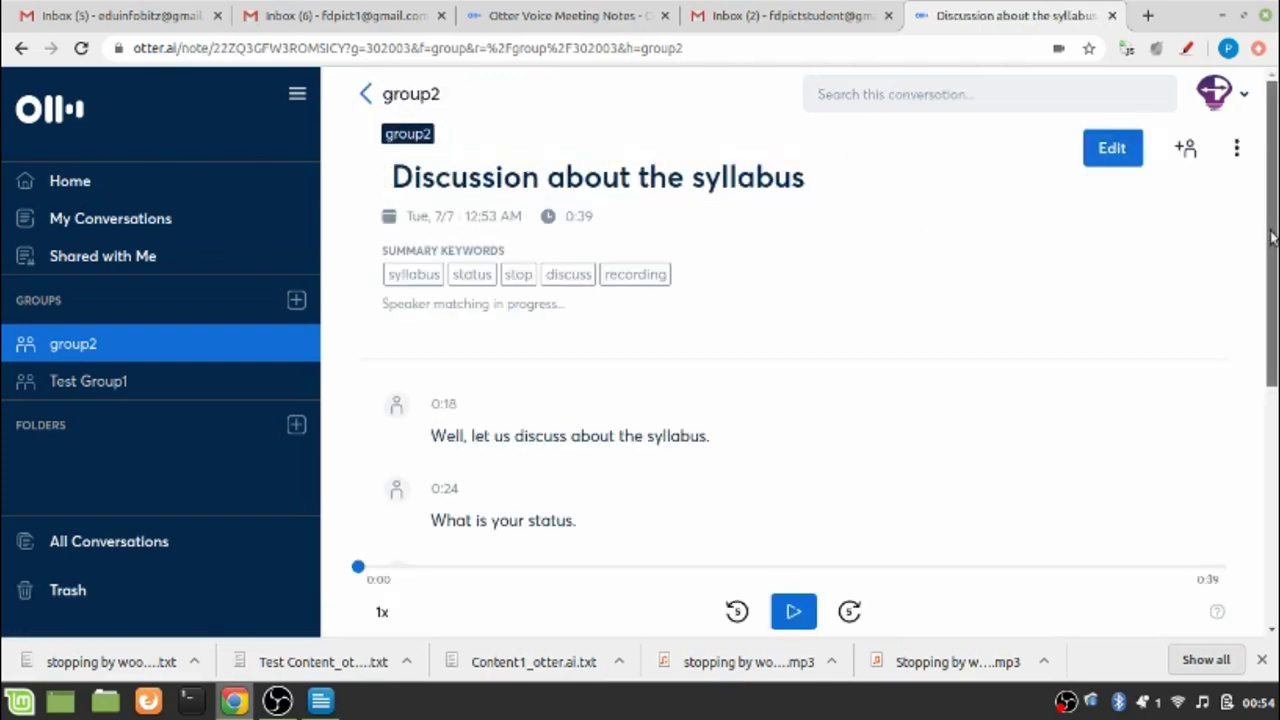
pyautogui.moveTo(1272, 235); pyautogui.dragTo(1274, 355)
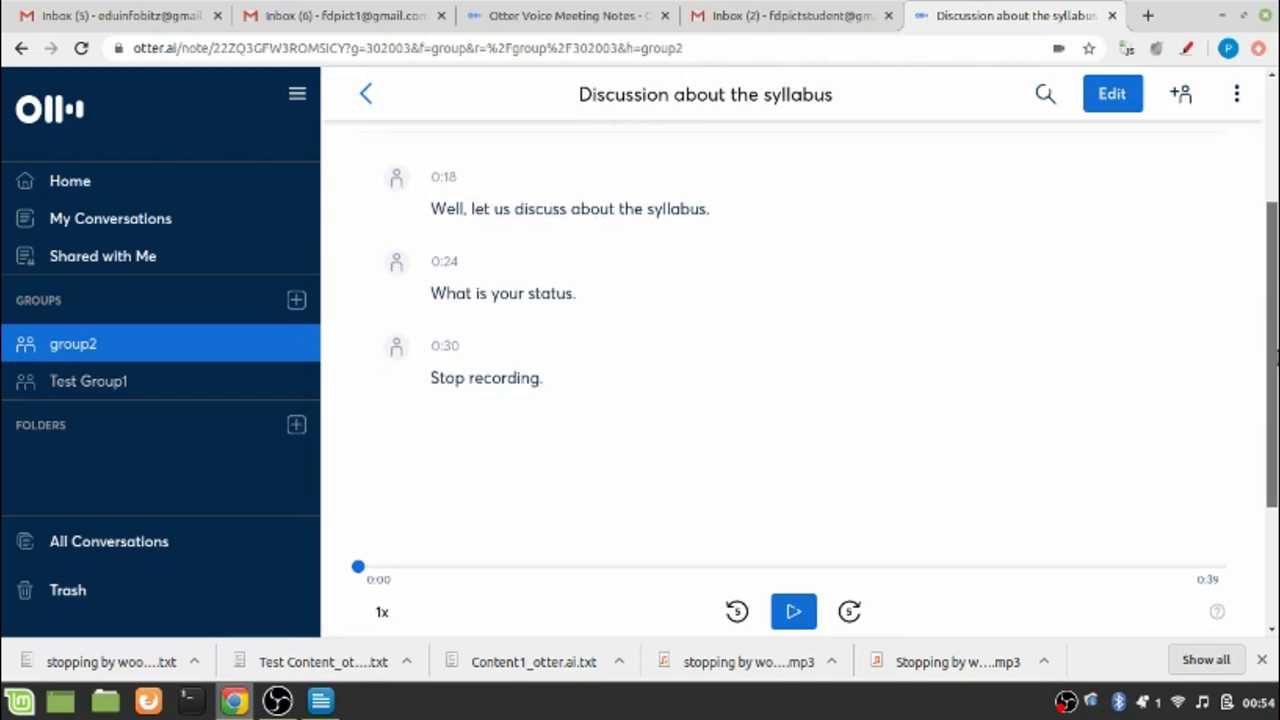
pyautogui.moveTo(1275, 355); pyautogui.dragTo(1275, 260)
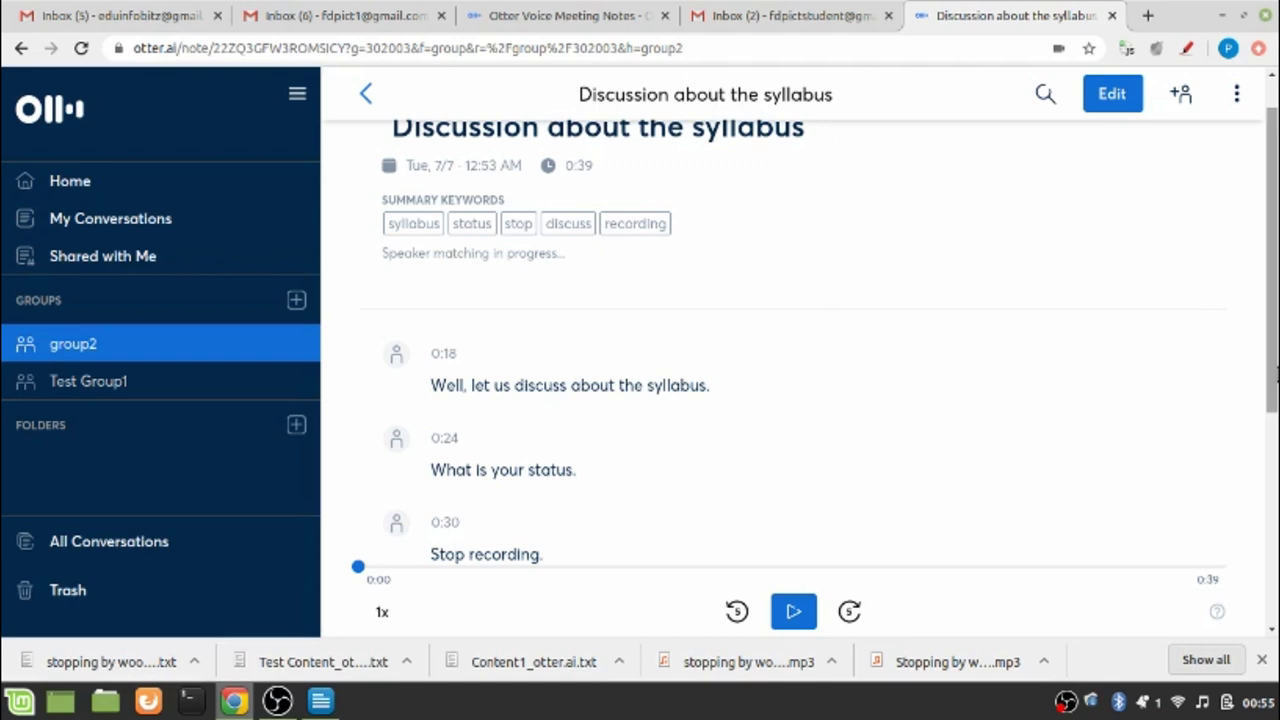
pyautogui.scroll(2, 1275, 368)
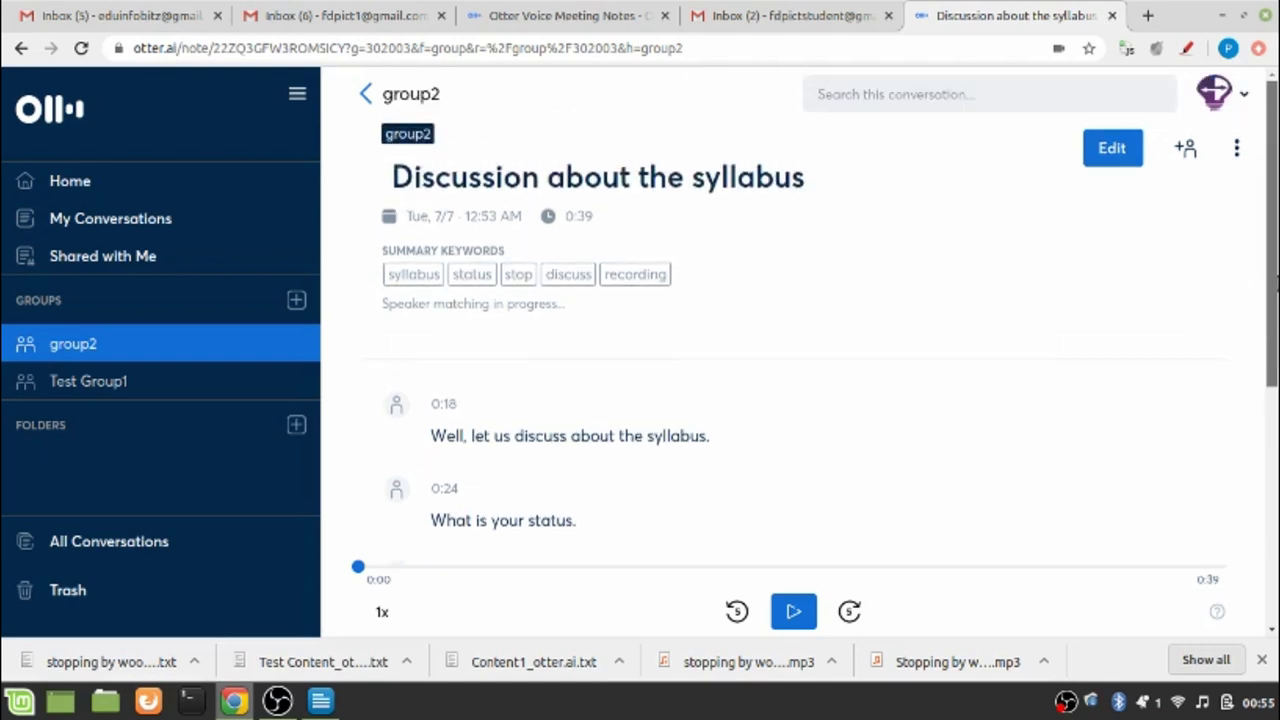
pyautogui.scroll(-2, 1268, 449)
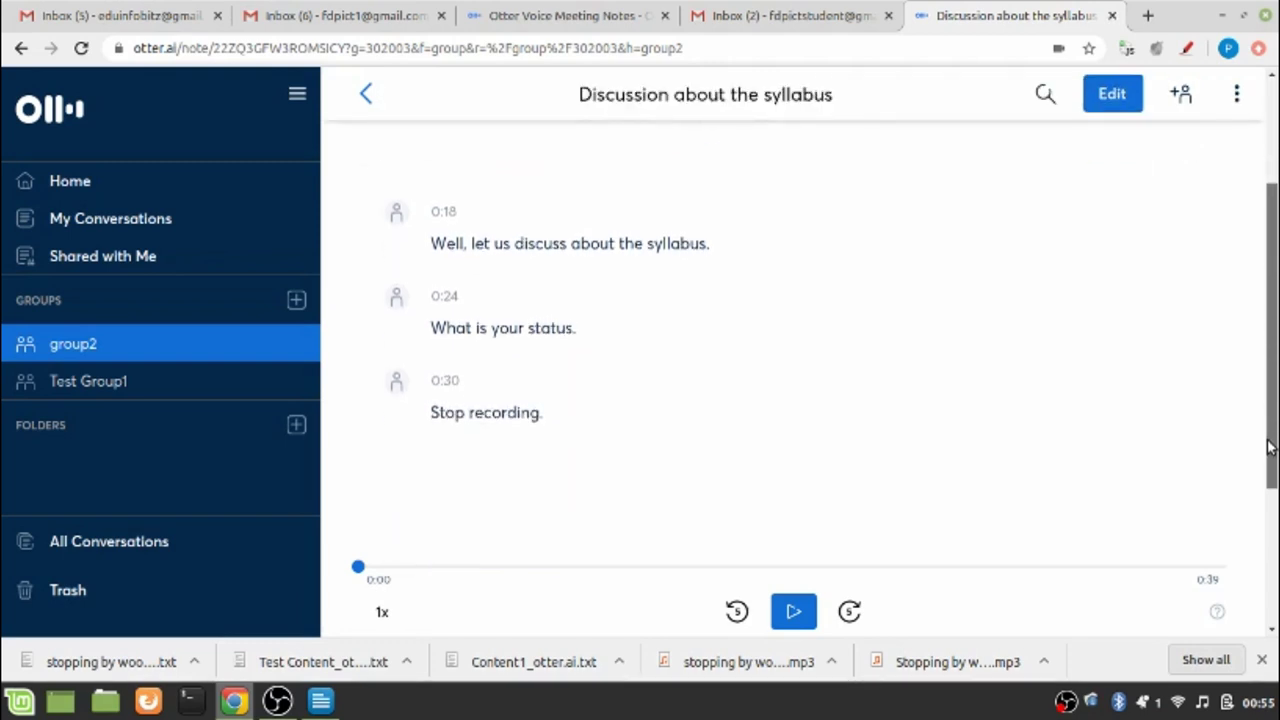
pyautogui.scroll(3, 1268, 449)
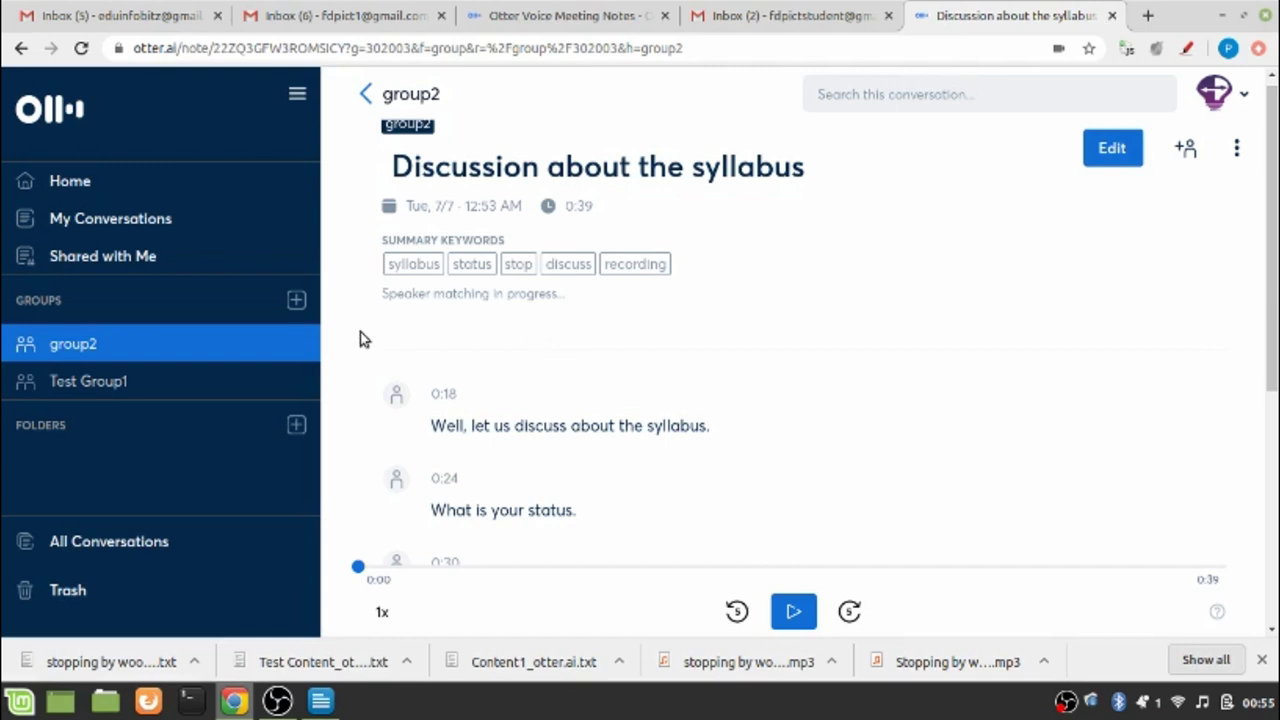
# In the member's refreshed Gmail inbox, open the 'shared Note in Otter' email and follow 'Open in Otter'
pyautogui.click(340, 25)
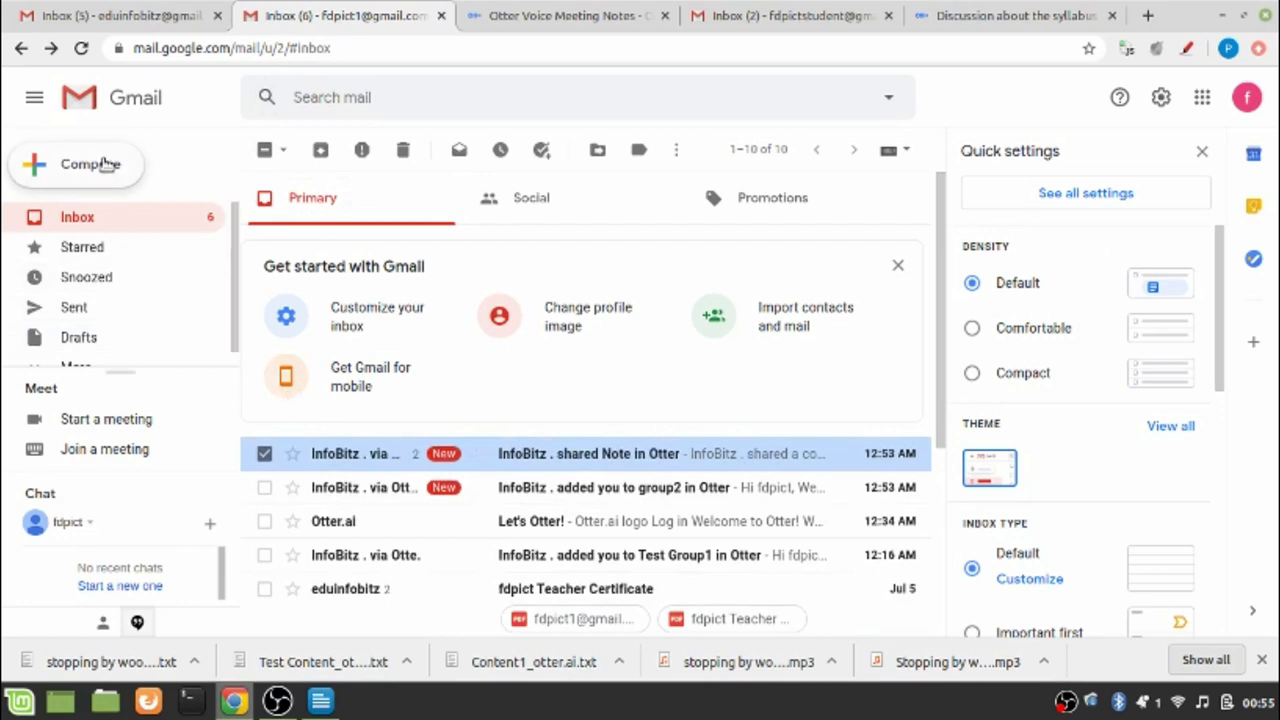
pyautogui.click(81, 50)
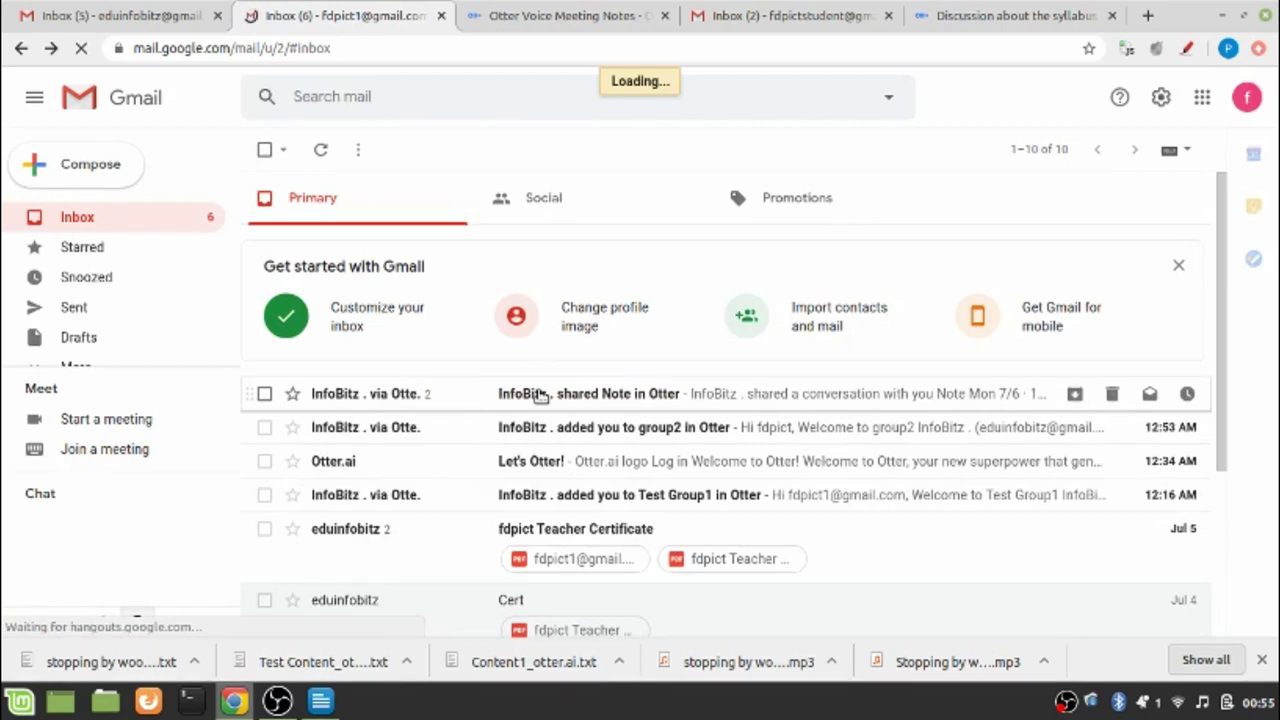
pyautogui.click(540, 394)
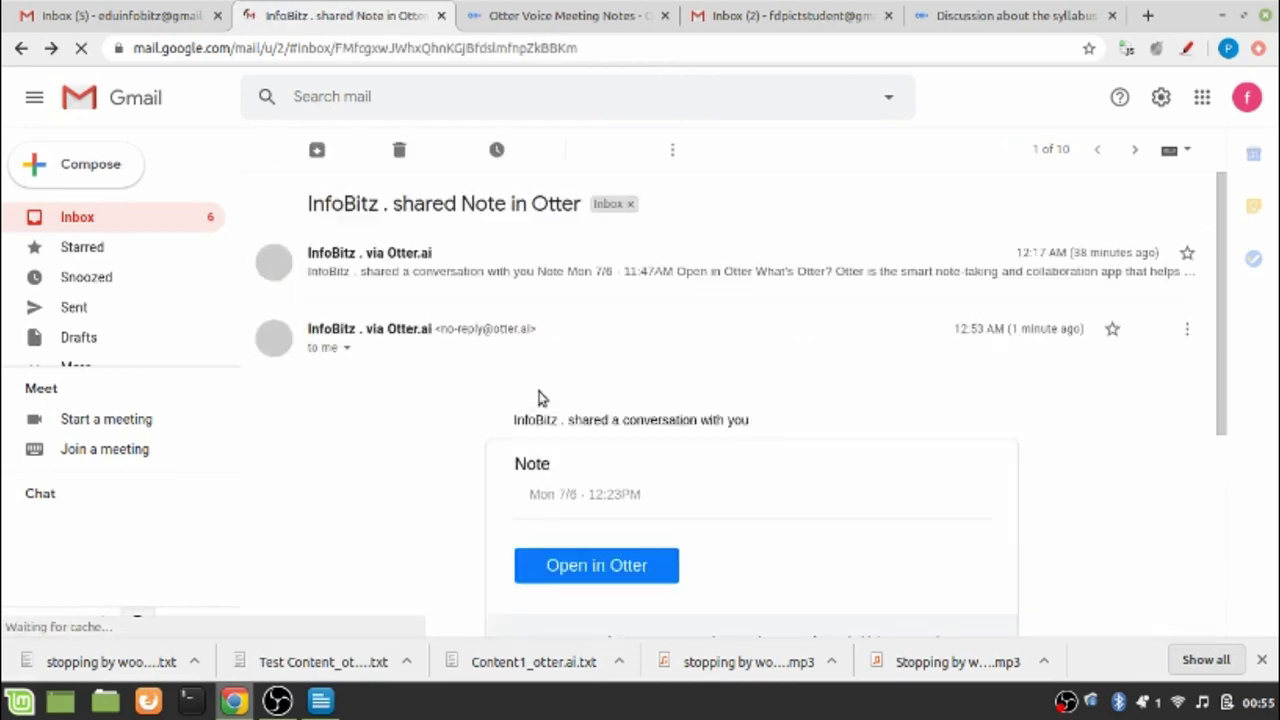
pyautogui.click(597, 567)
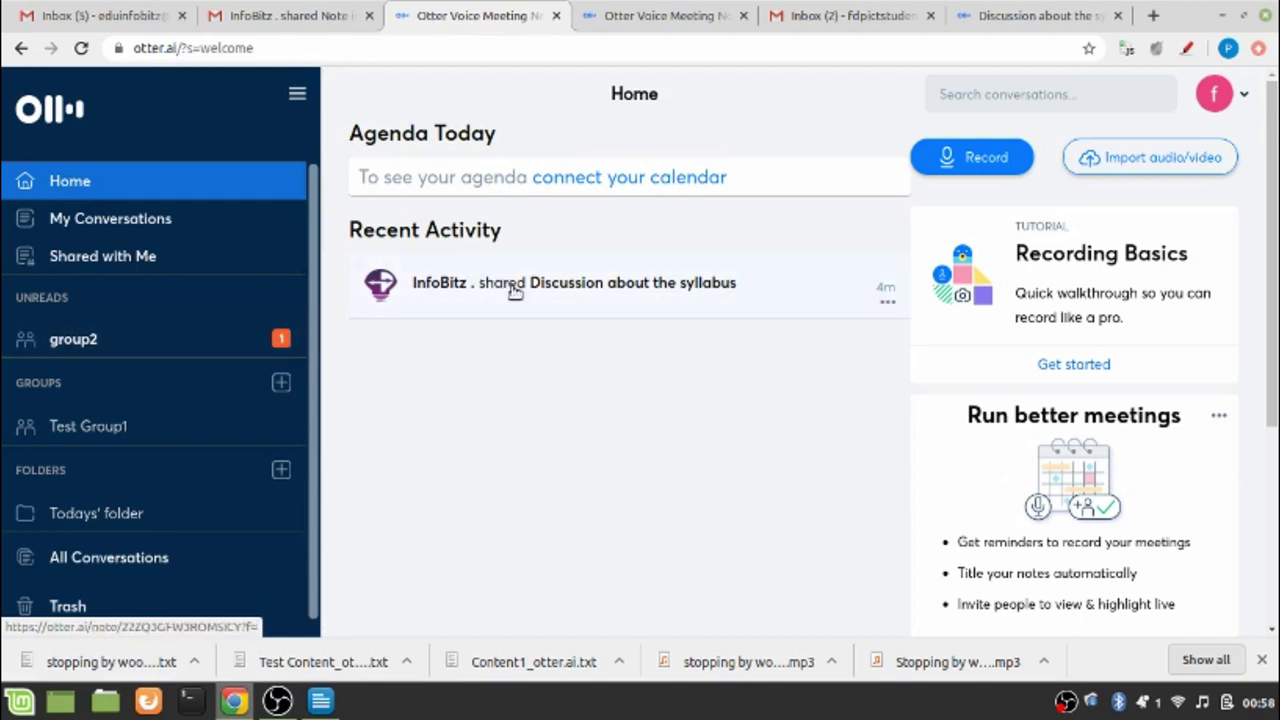
# As the member, open 'Discussion about the syllabus' from the group2 conversation list
pyautogui.click(509, 289)
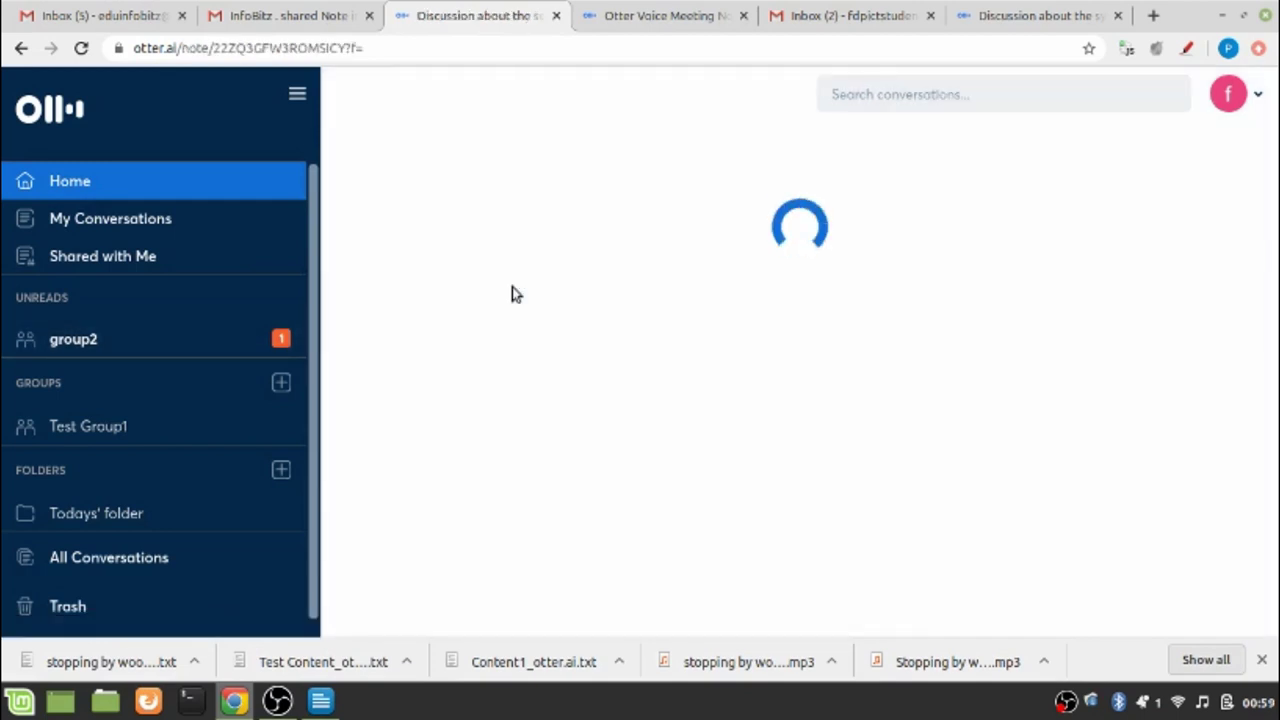
pyautogui.click(91, 342)
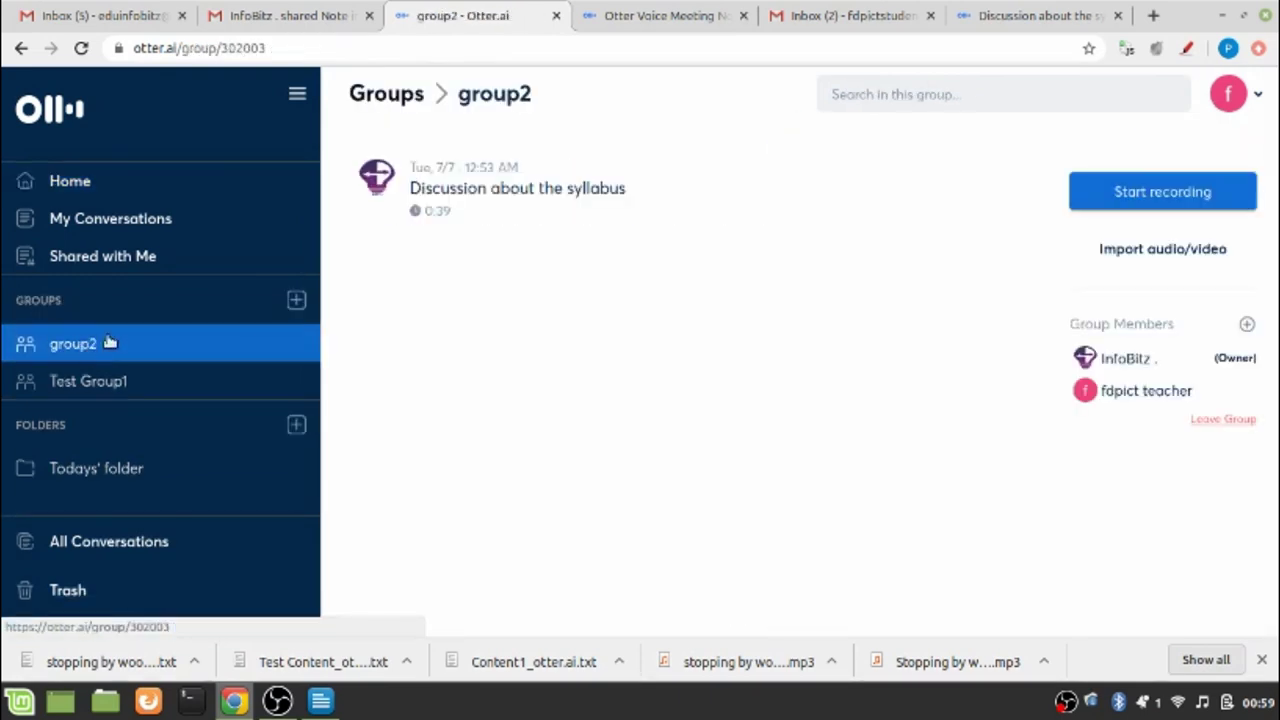
pyautogui.click(562, 192)
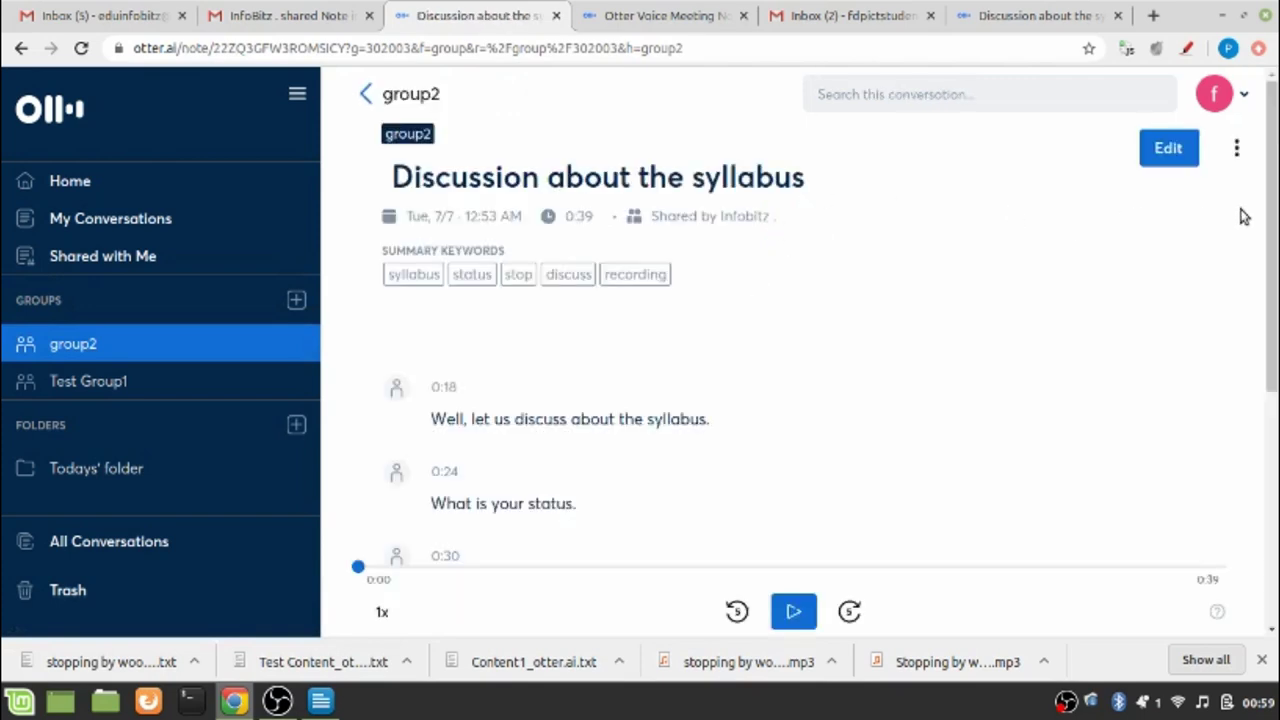
pyautogui.moveTo(1270, 232); pyautogui.dragTo(1275, 180)
# Add the transcript line 'Yes, I have completed 80% of the syllabus' after 'Stop recording.'
pyautogui.click(1170, 147)
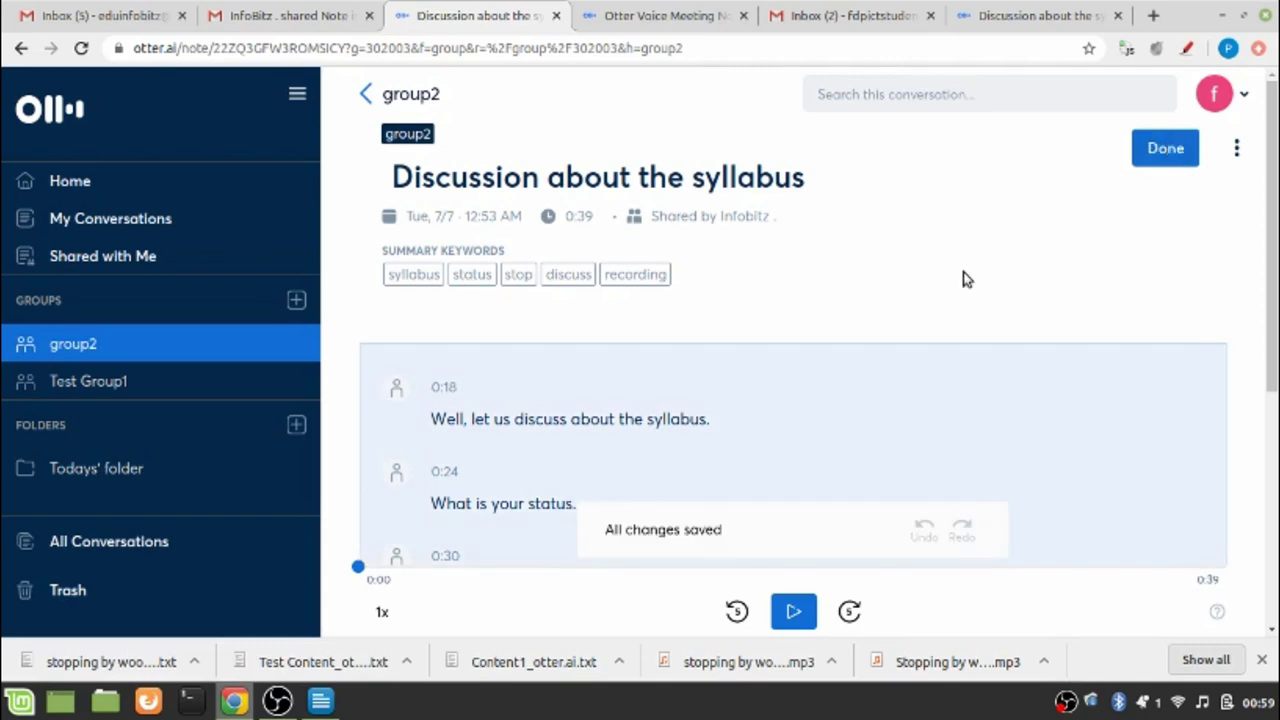
pyautogui.moveTo(1274, 258); pyautogui.dragTo(1263, 409)
pyautogui.click(572, 309)
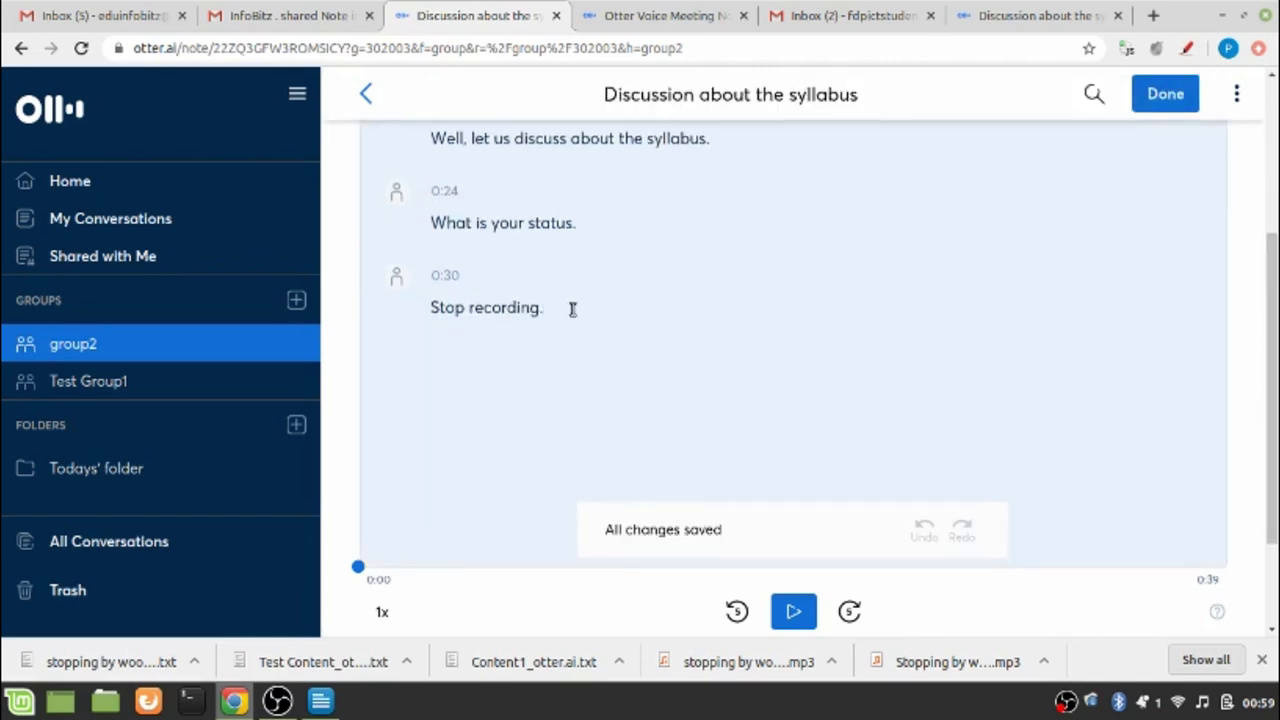
pyautogui.press('Return')
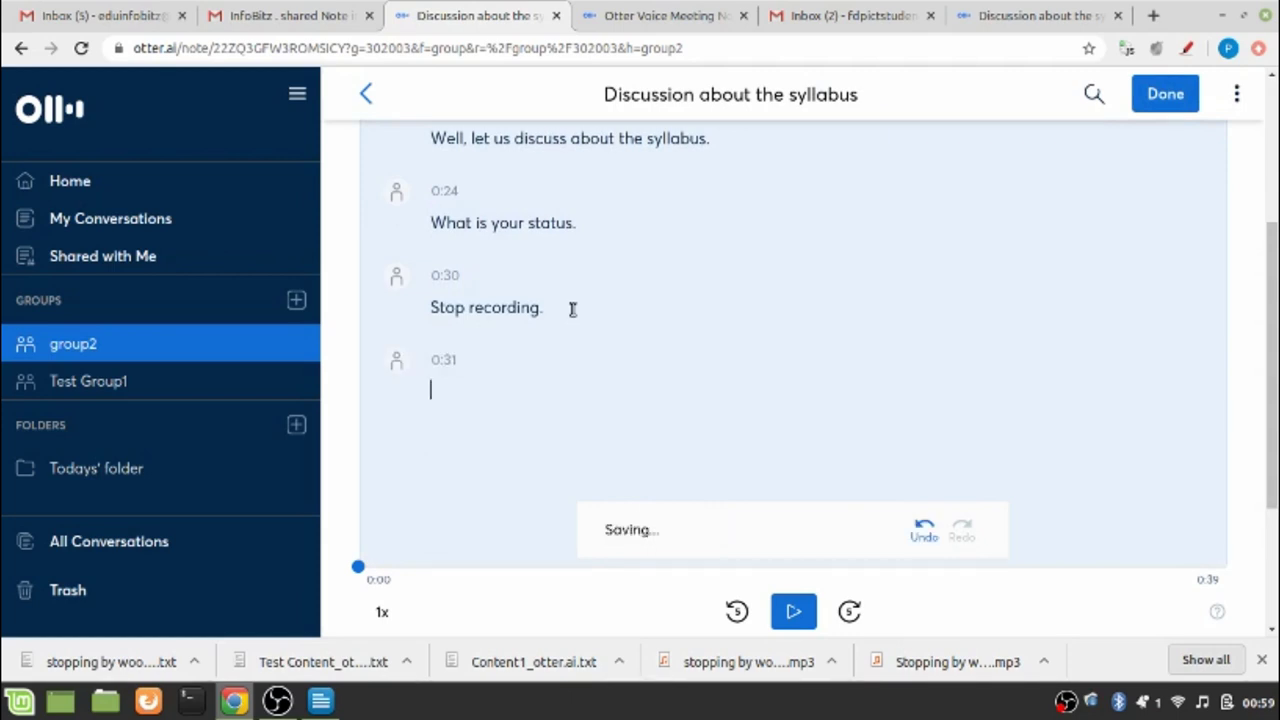
pyautogui.write('Yes, I have comple')
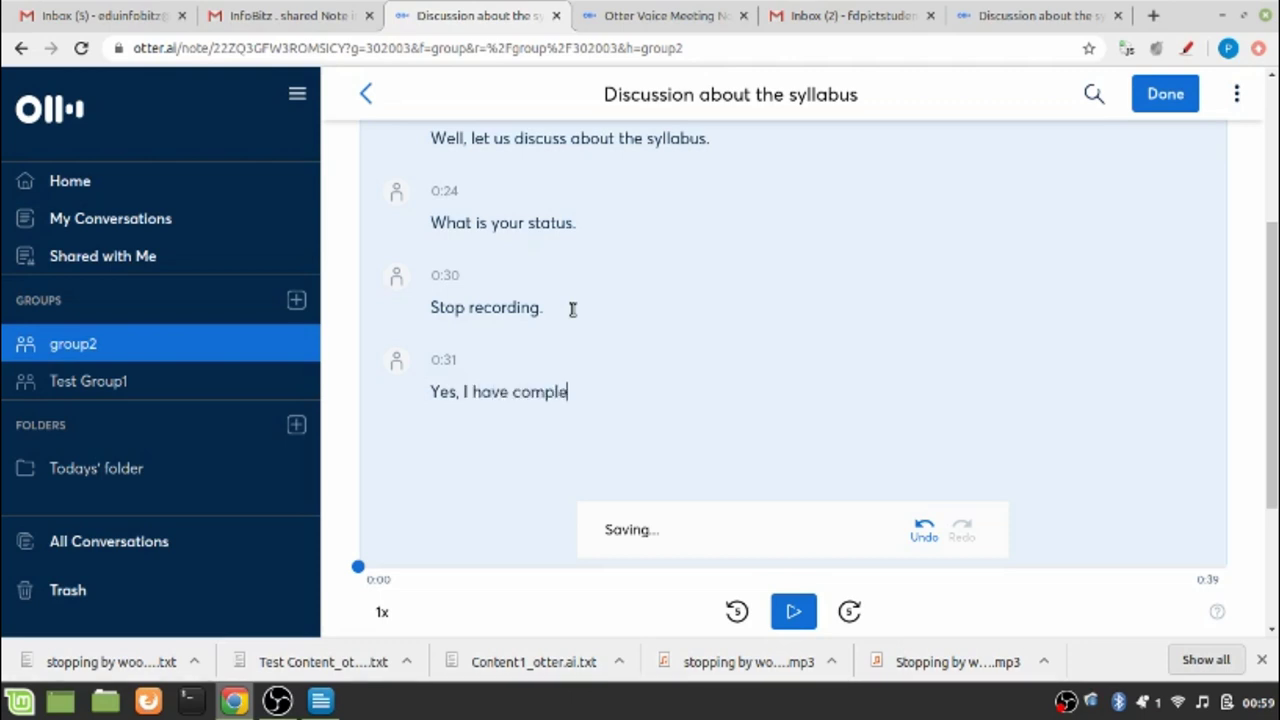
pyautogui.write('ted 80% of')
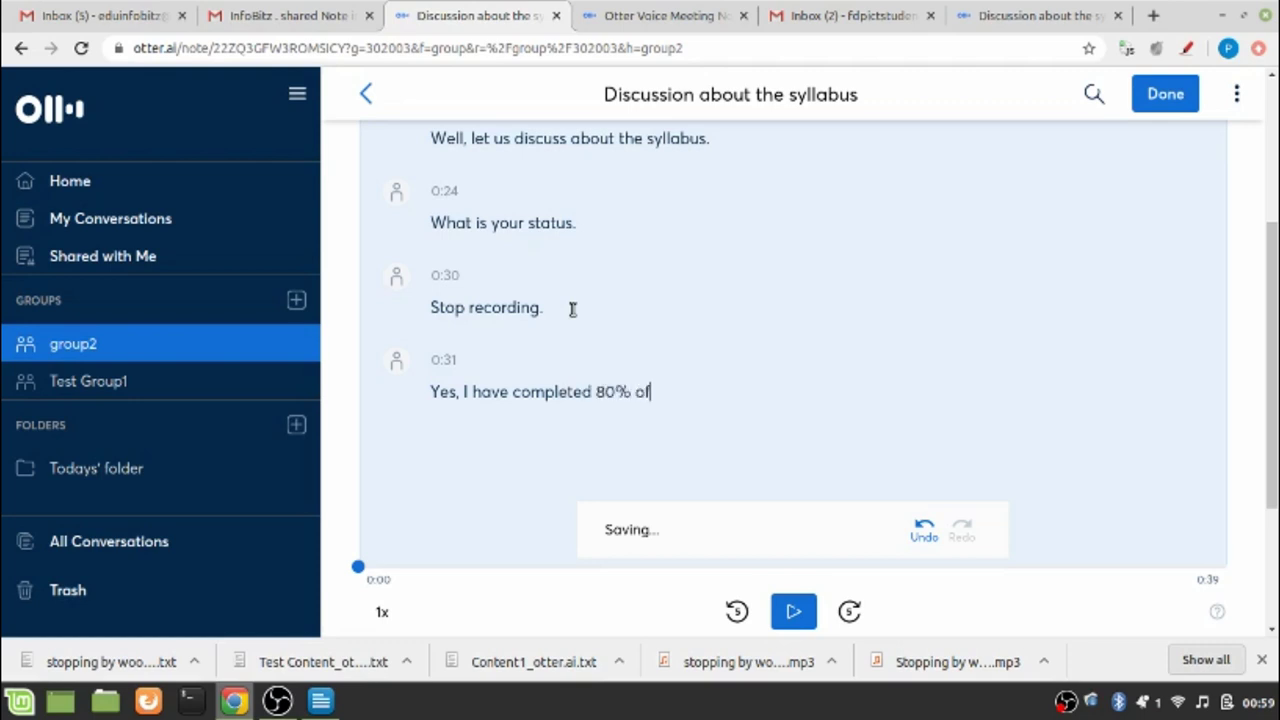
pyautogui.write(' the syllabus')
pyautogui.press('Return')
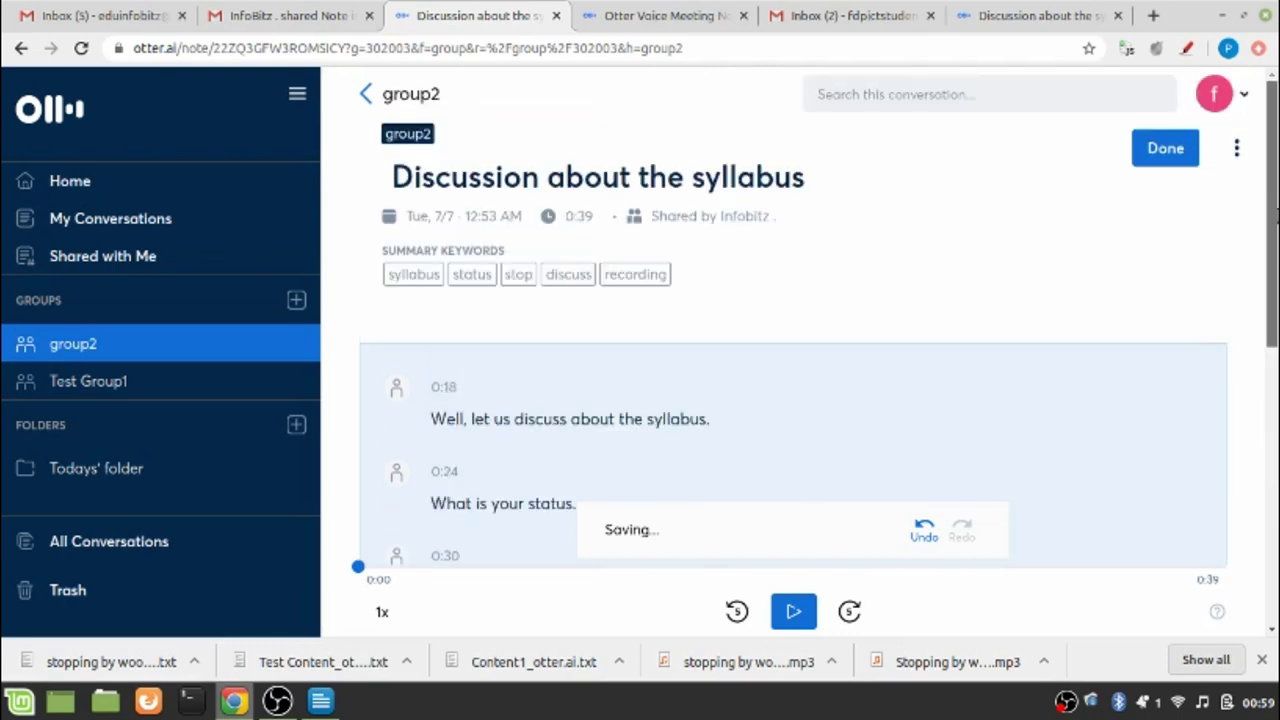
# Check the transcript, then go back to the group2 conversation list
pyautogui.scroll(3, 539, 444)
pyautogui.scroll(-5, 1148, 310)
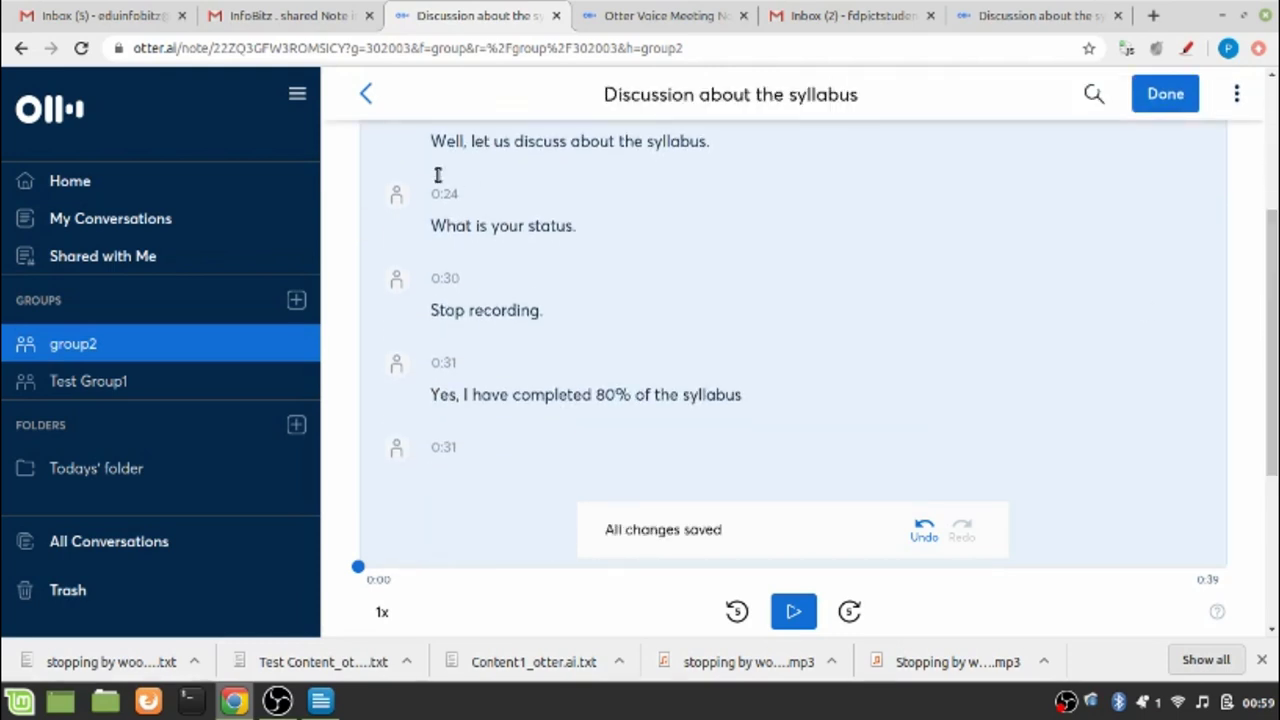
pyautogui.click(185, 360)
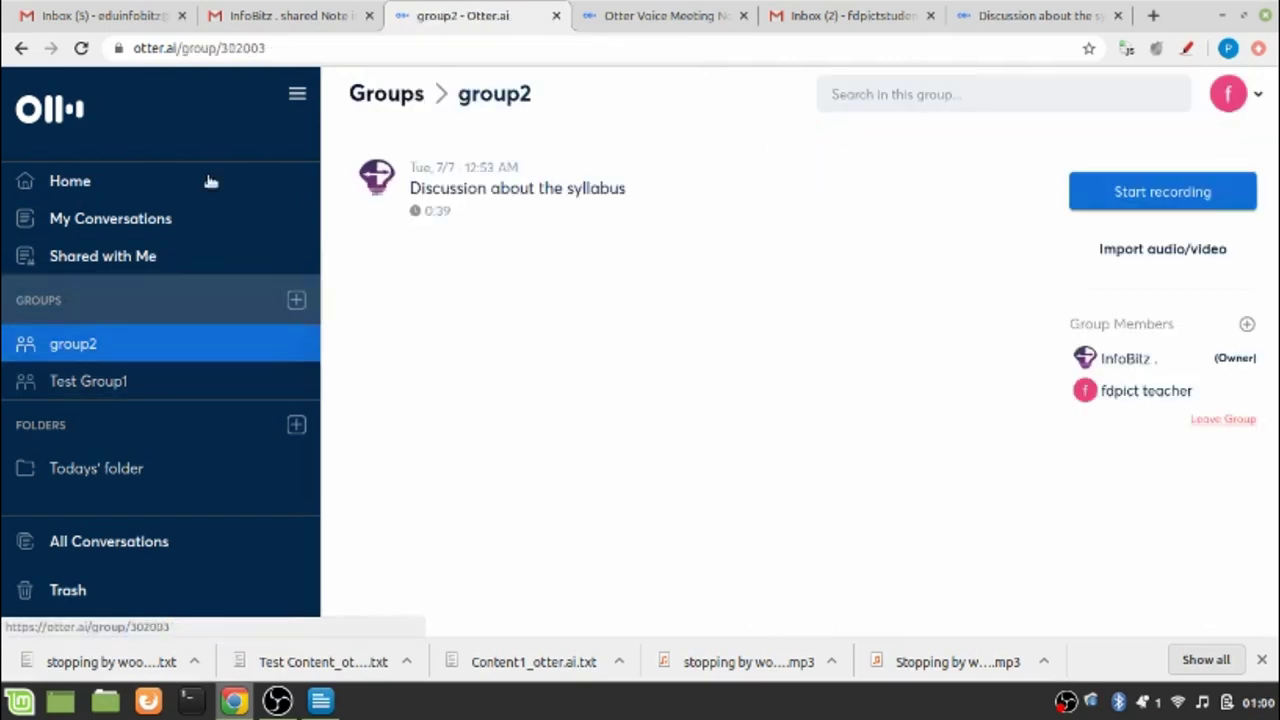
# Reopen the syllabus conversation, verify the 80% line is saved, and dismiss the Export options
pyautogui.click(432, 192)
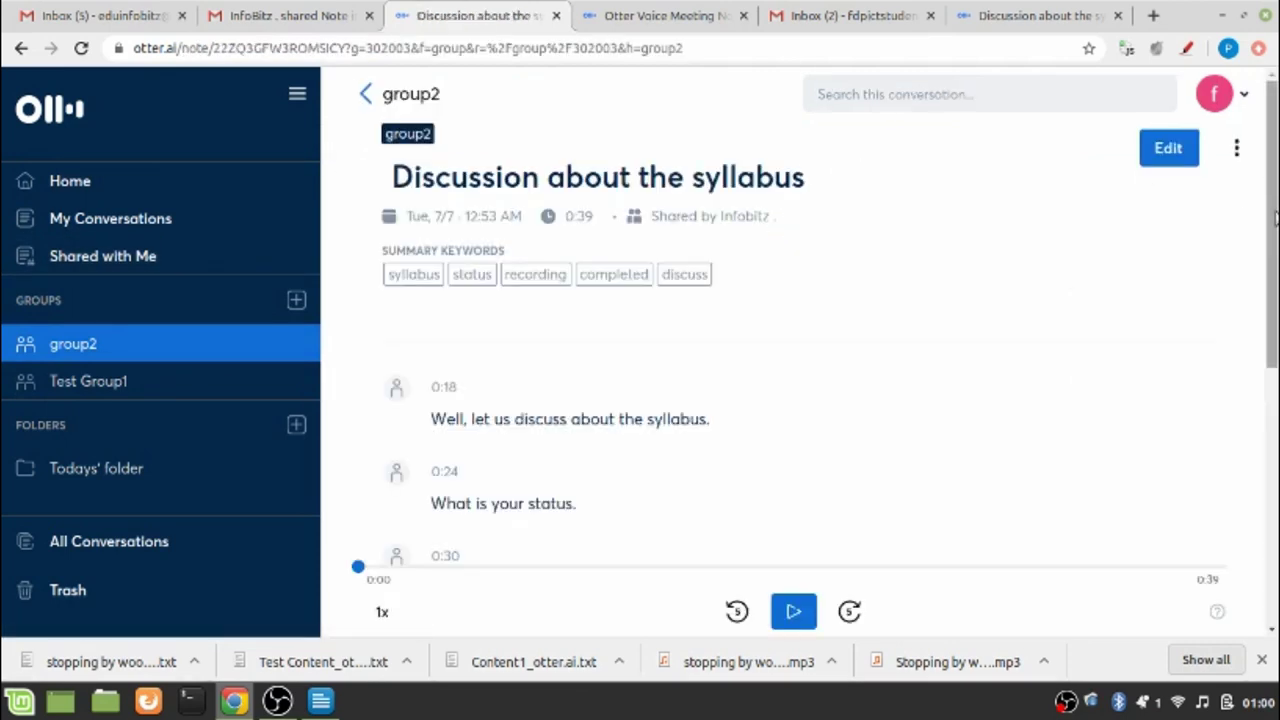
pyautogui.moveTo(1274, 212); pyautogui.dragTo(1275, 365)
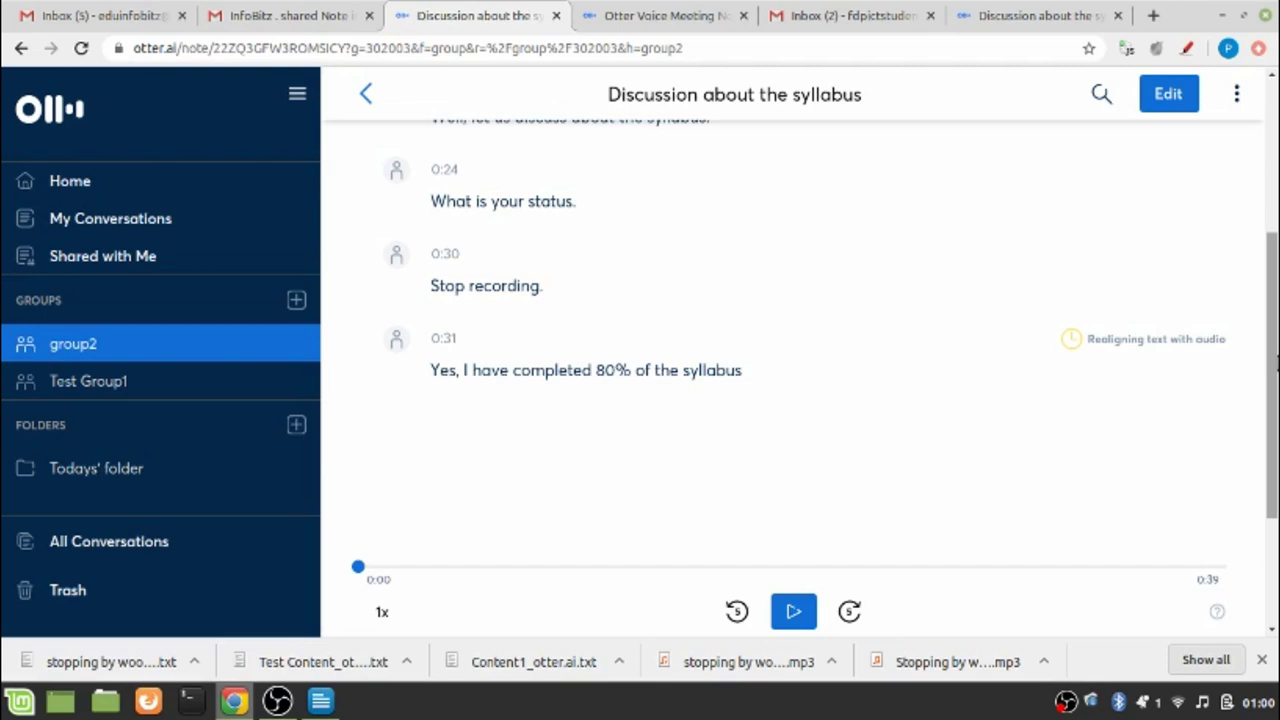
pyautogui.moveTo(1275, 365); pyautogui.dragTo(1275, 200)
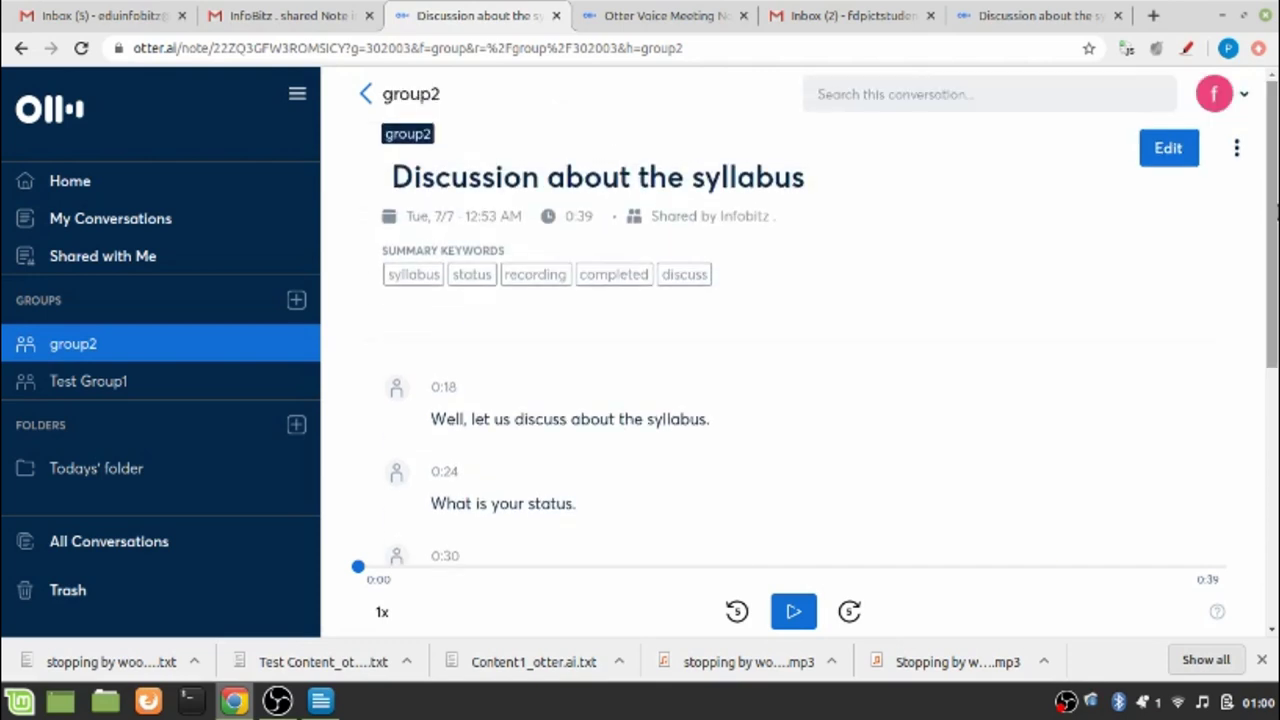
pyautogui.click(1238, 148)
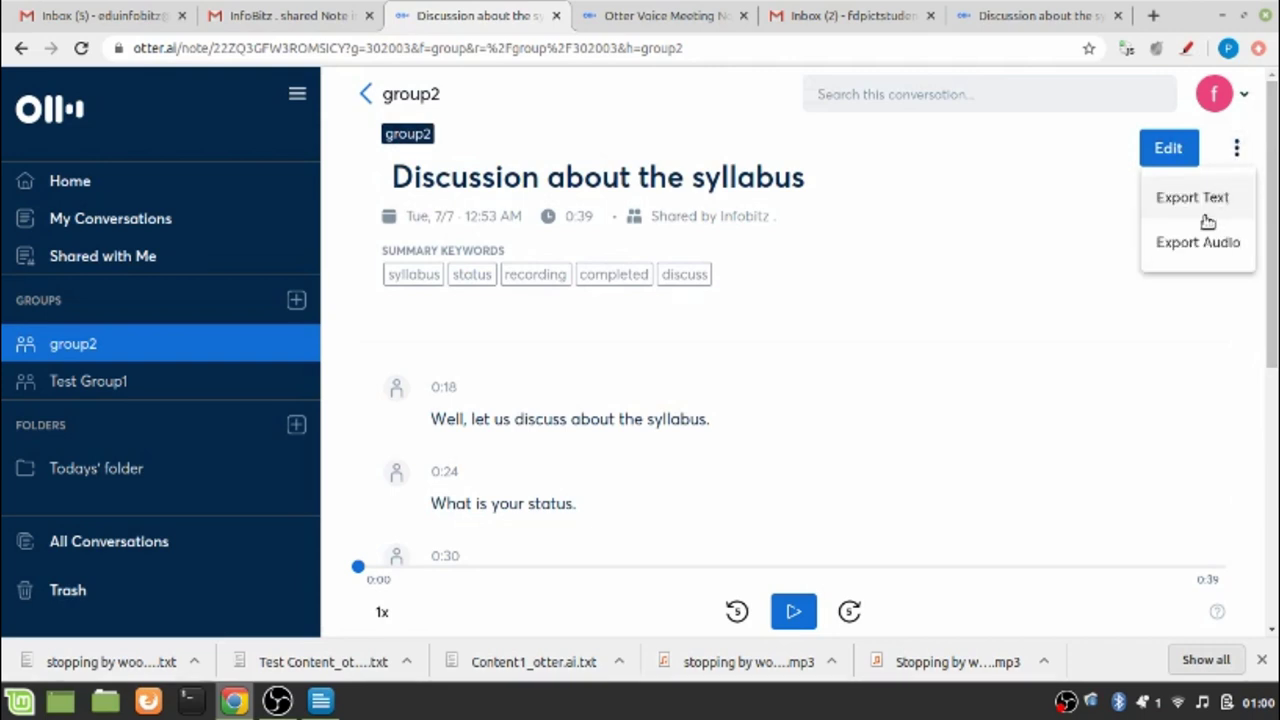
pyautogui.click(924, 452)
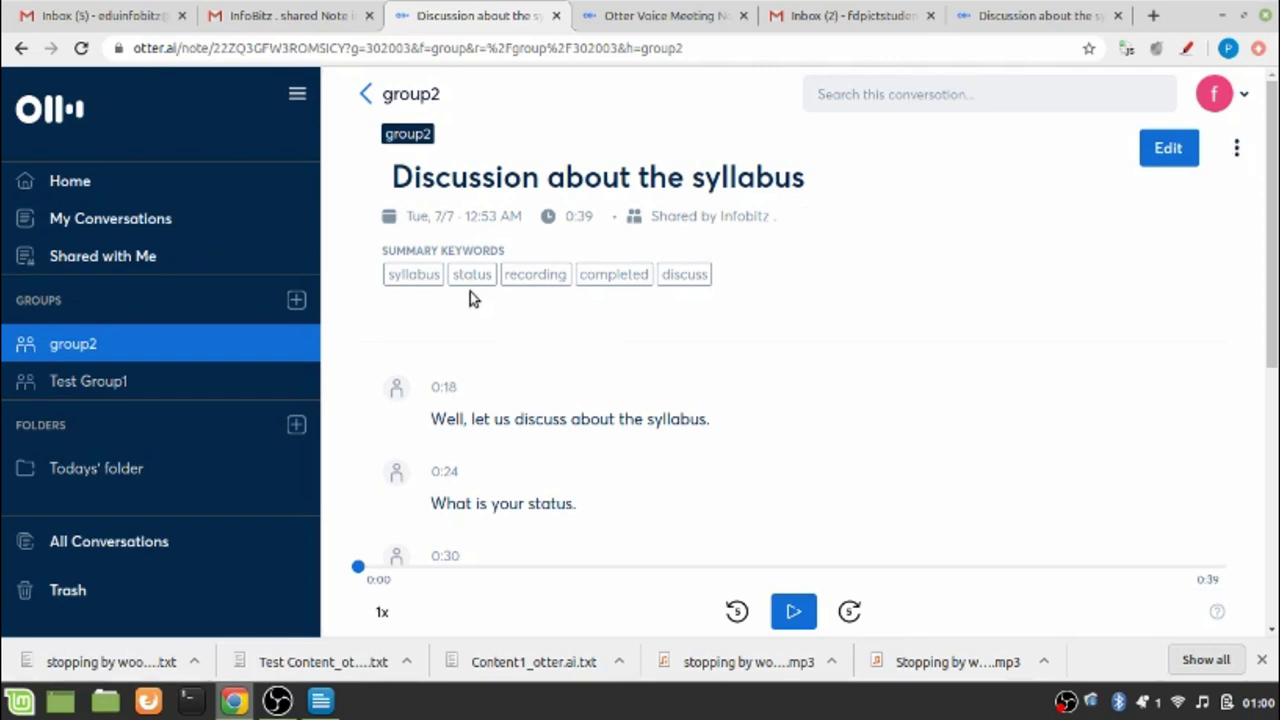
# View the empty 'Todays' folder' and then return to the Otter Home page
pyautogui.click(83, 484)
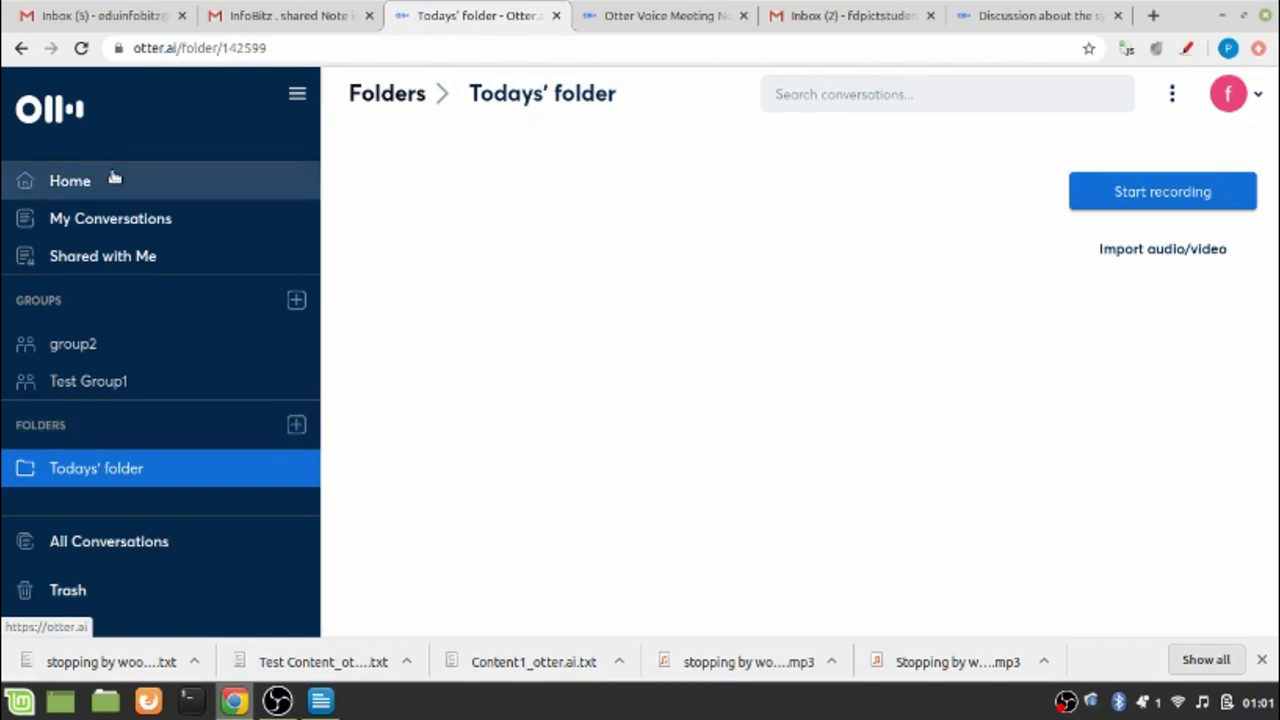
pyautogui.click(55, 182)
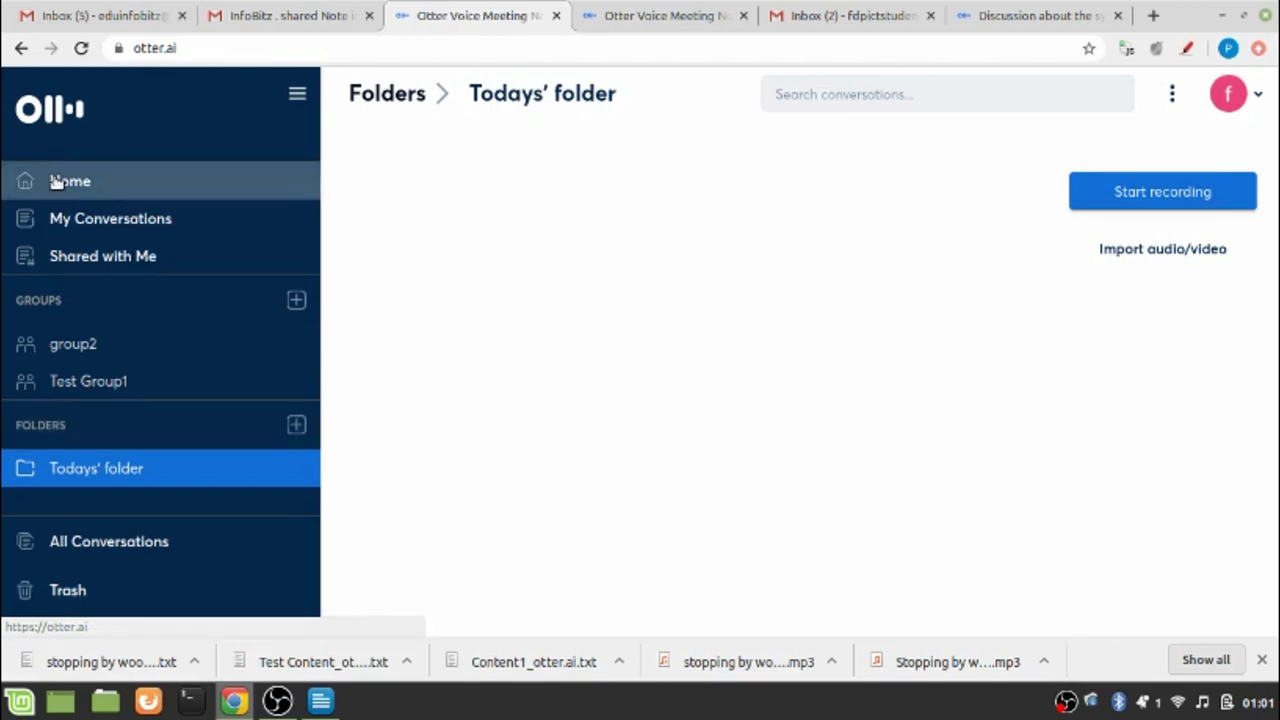